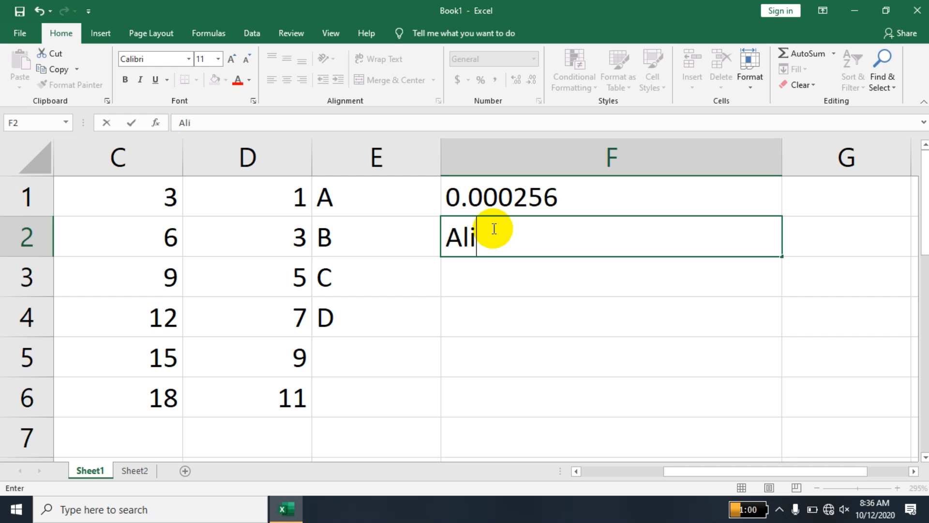
Enter a name followed by 12 in F2, then try 15 and 78 there and undo both.
type("12")
key("Return")
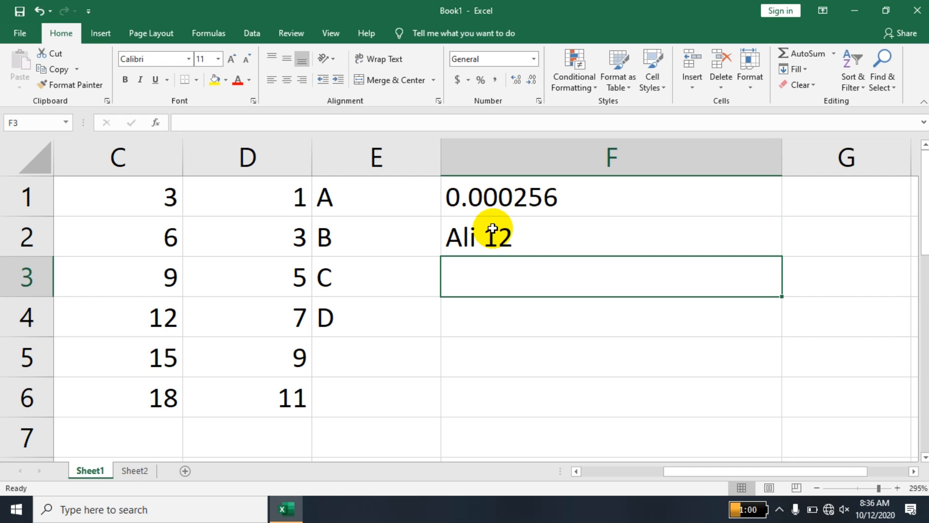
left_click(493, 228)
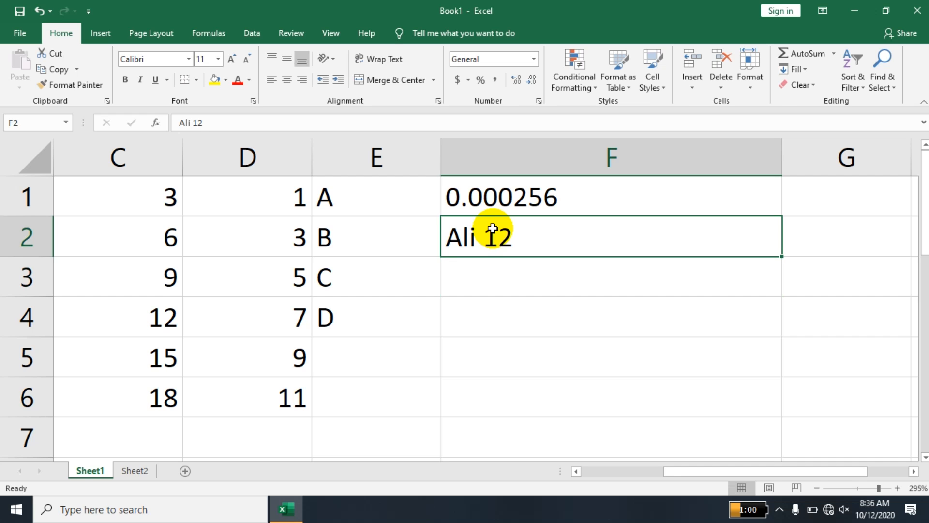
type("15")
key("Return")
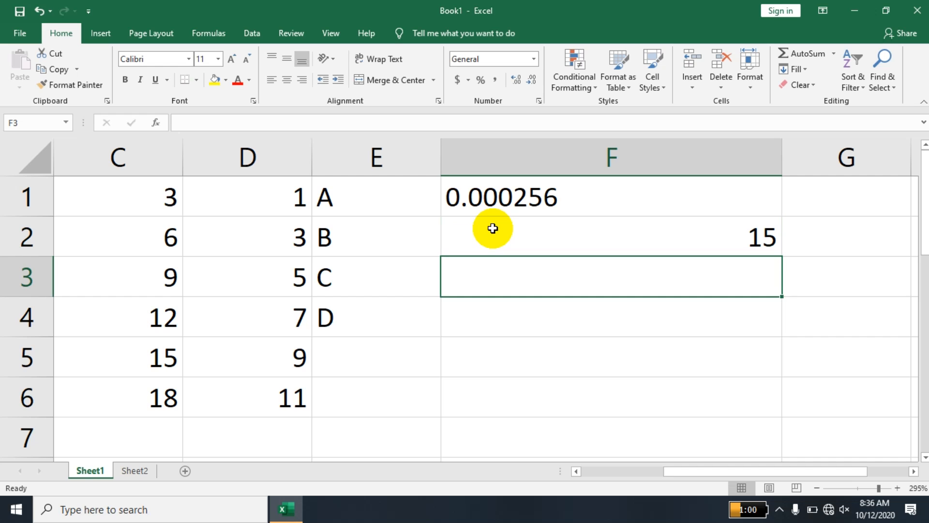
key("ctrl+z")
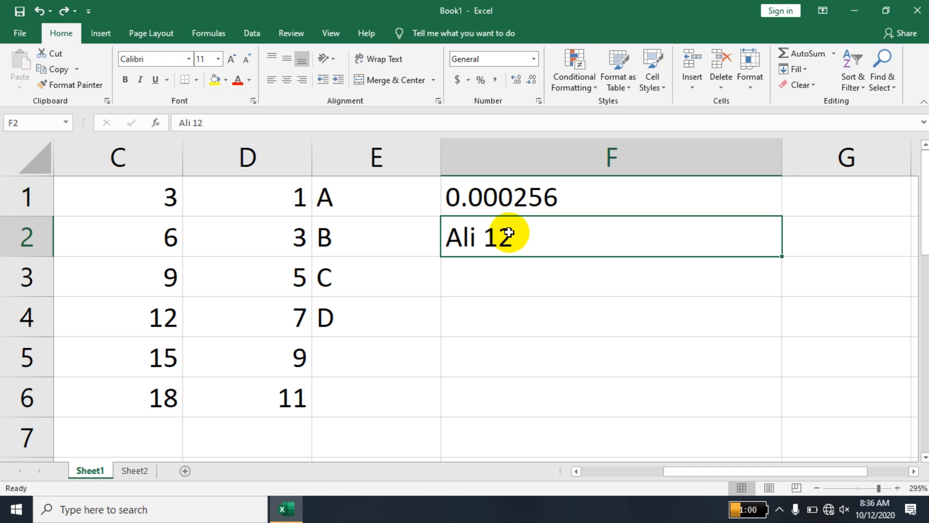
type("78")
key("Return")
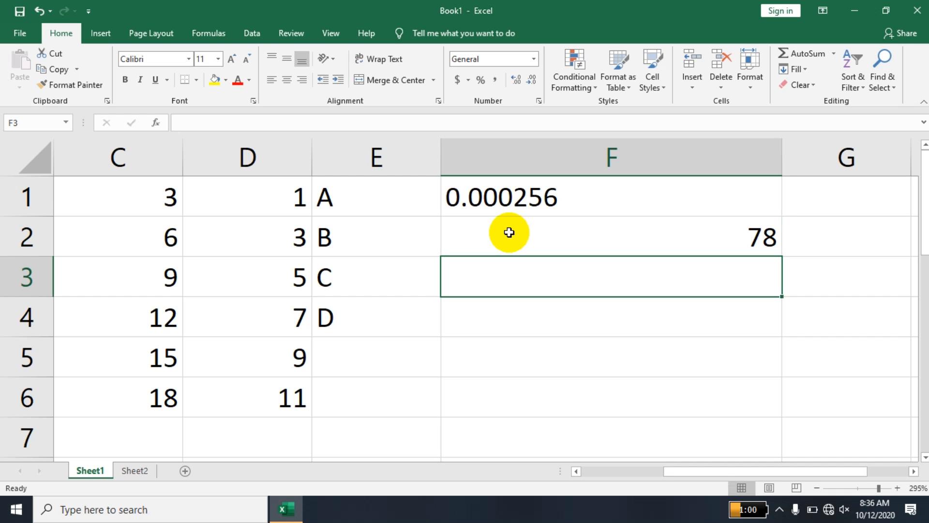
key("ctrl+z")
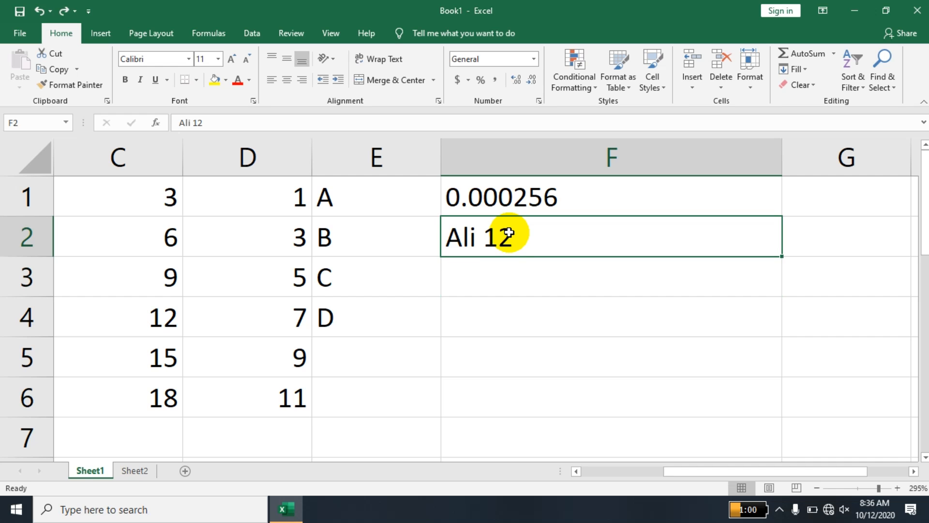
Type a dashed +92 phone number into F3.
left_click(506, 283)
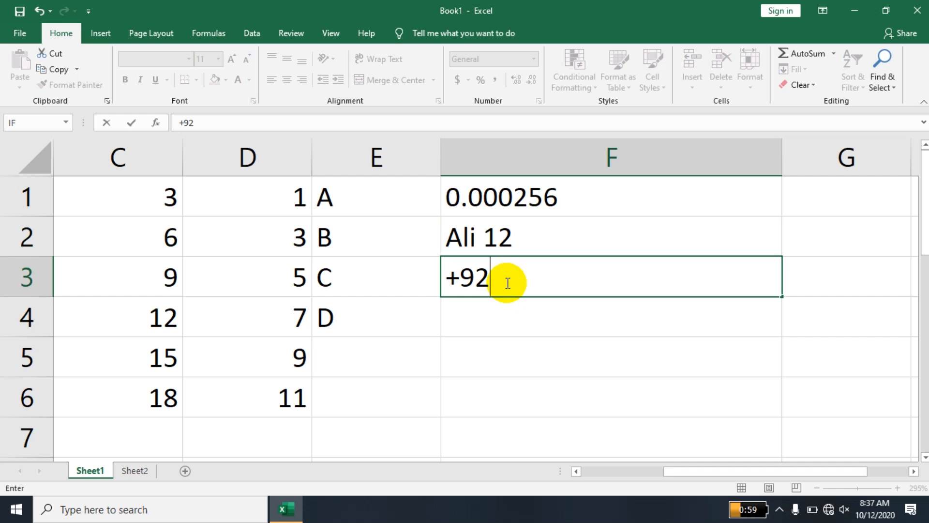
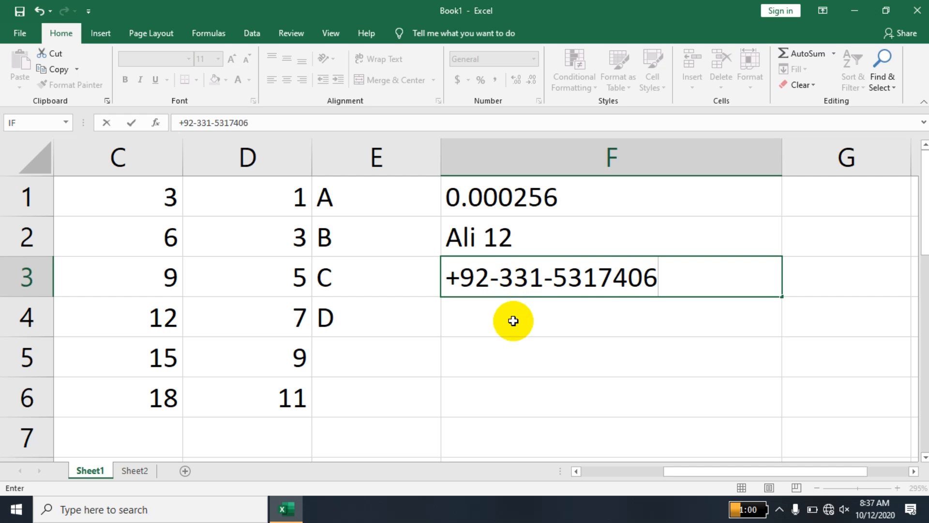
left_click(530, 318)
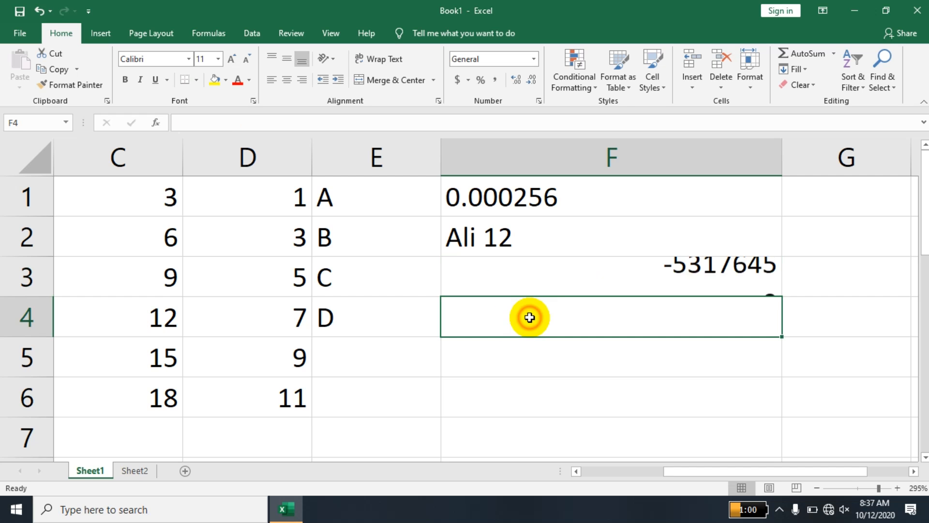
Inspect F3's contents in edit mode, cancel, then re-enter the mobile number with a leading 0.
left_click(552, 286)
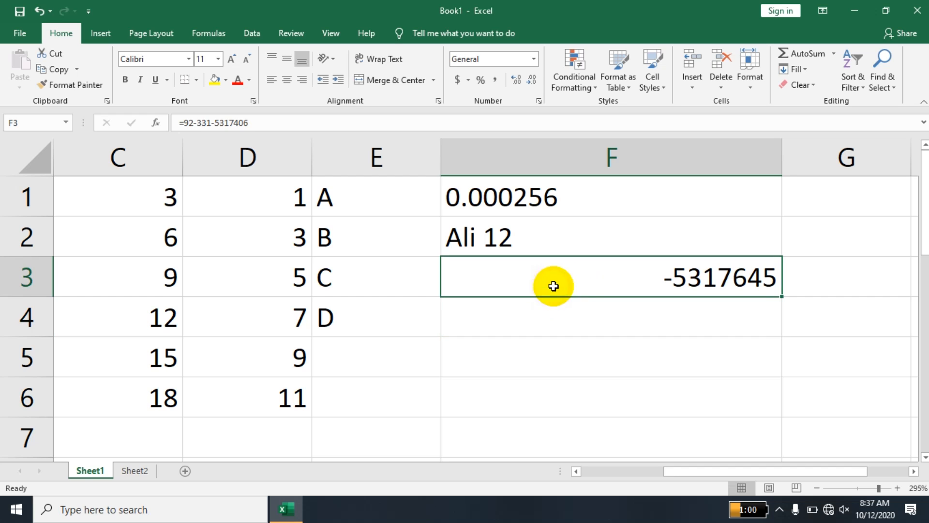
double_click(587, 286)
left_click(680, 285)
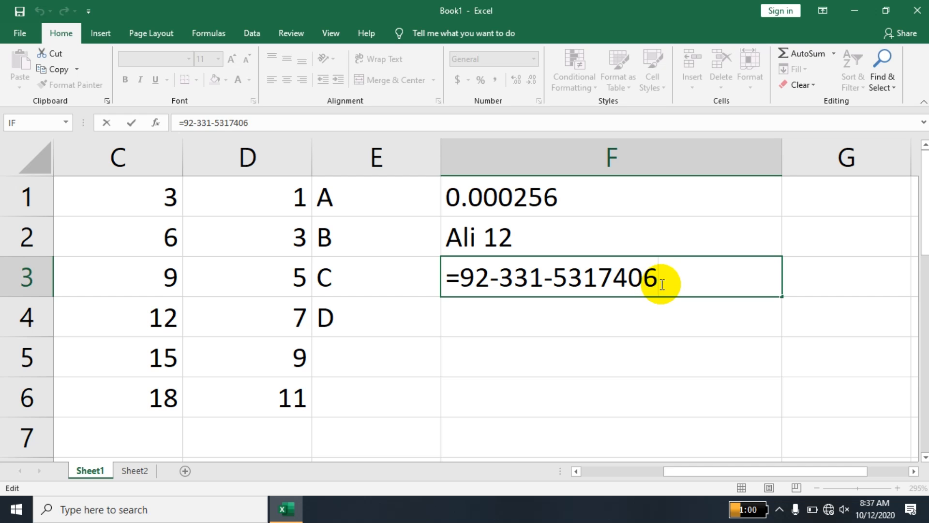
left_click_drag(650, 284, 451, 282)
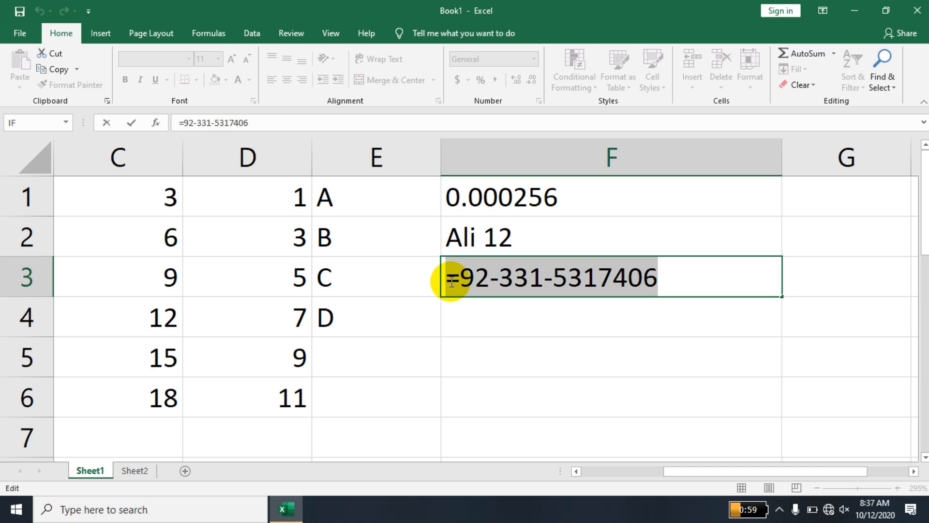
left_click(504, 333)
key("Escape")
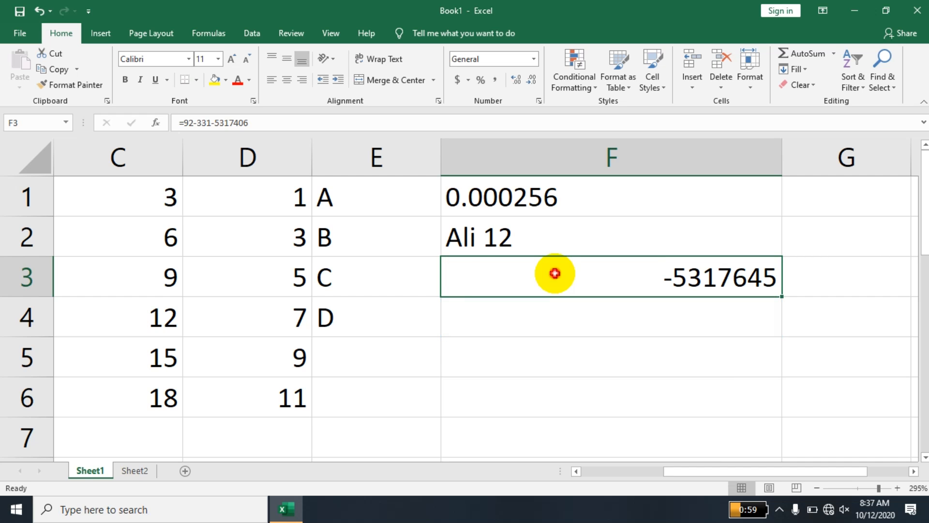
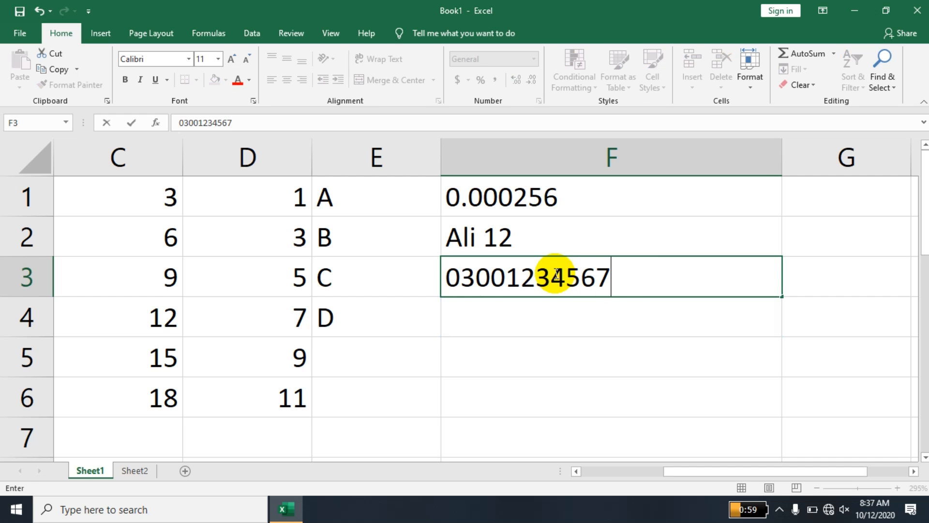
key("Return")
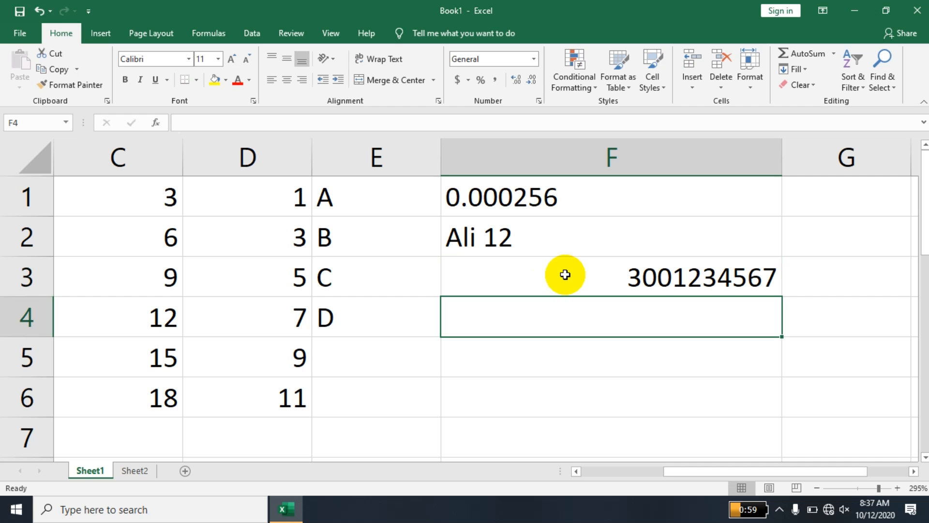
Apply the custom number format +92-###-####### to F3 via Format Cells.
left_click(565, 274)
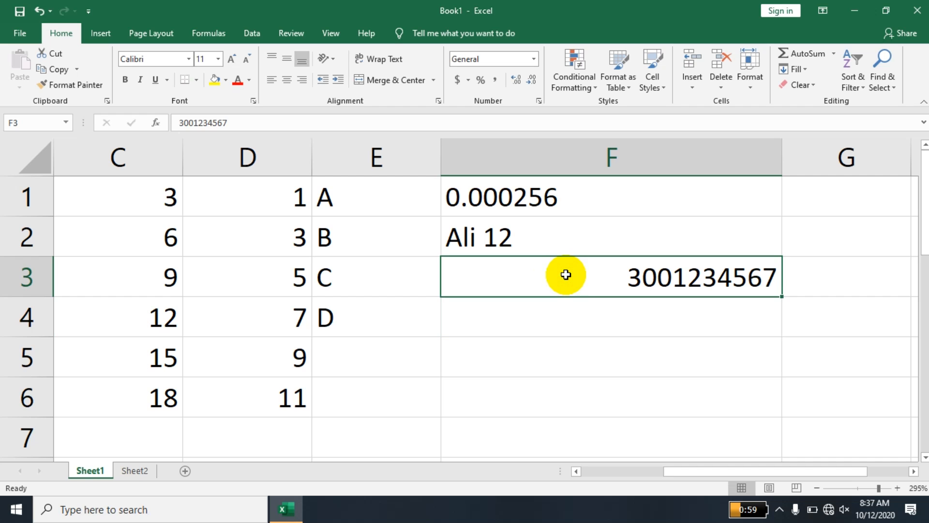
left_click(539, 101)
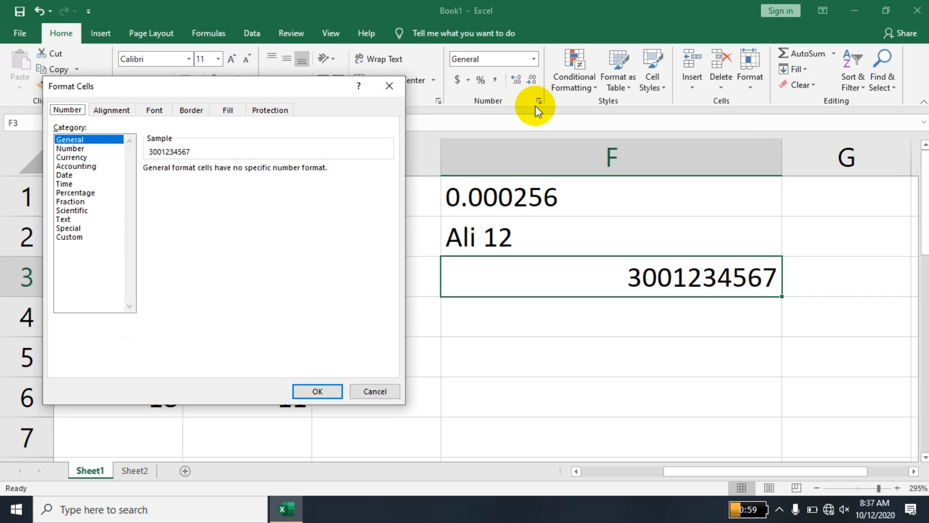
left_click(73, 237)
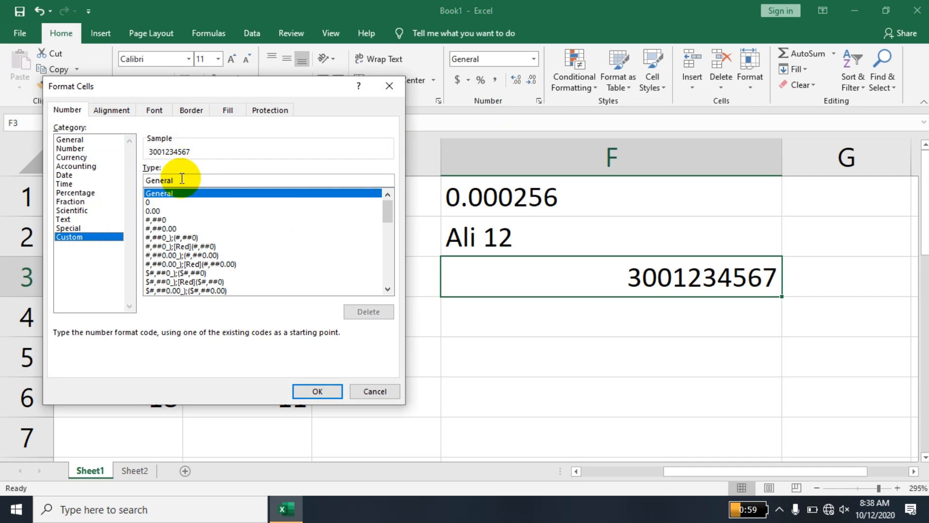
left_click_drag(182, 180, 138, 180)
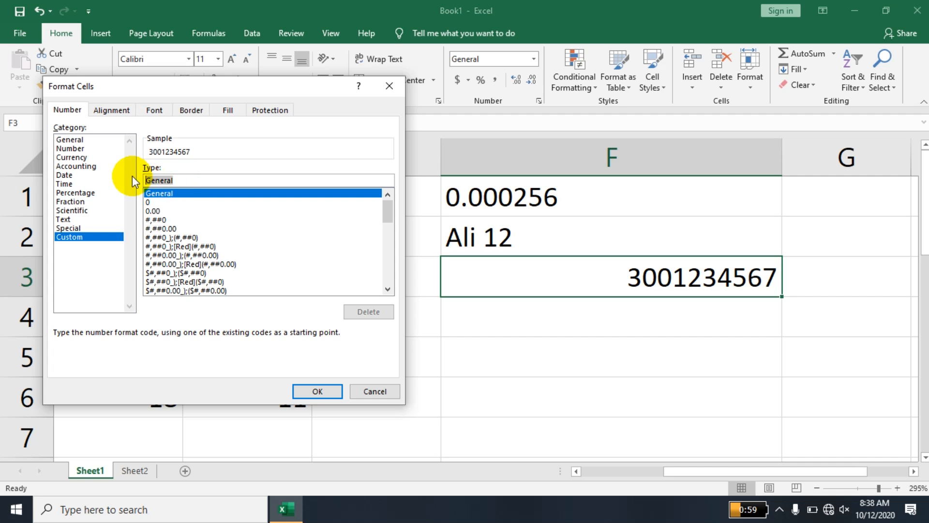
key("BackSpace")
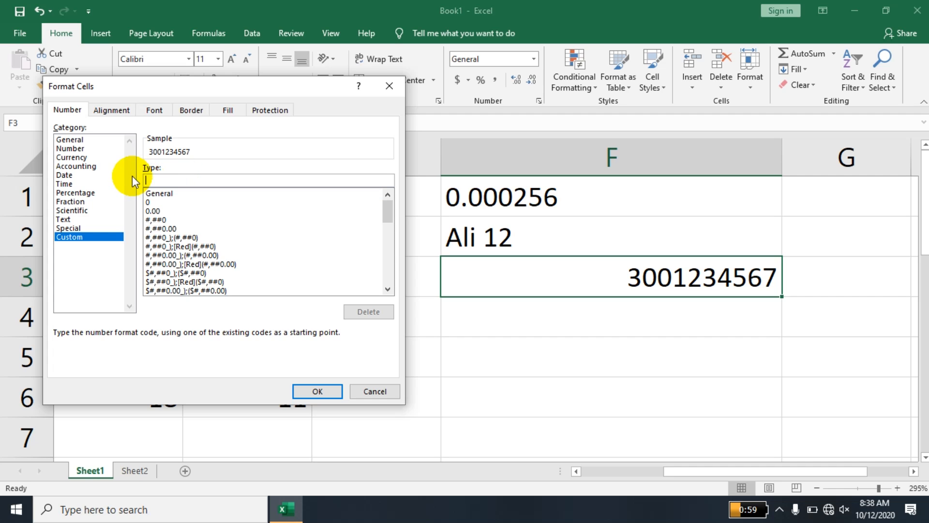
type("+92")
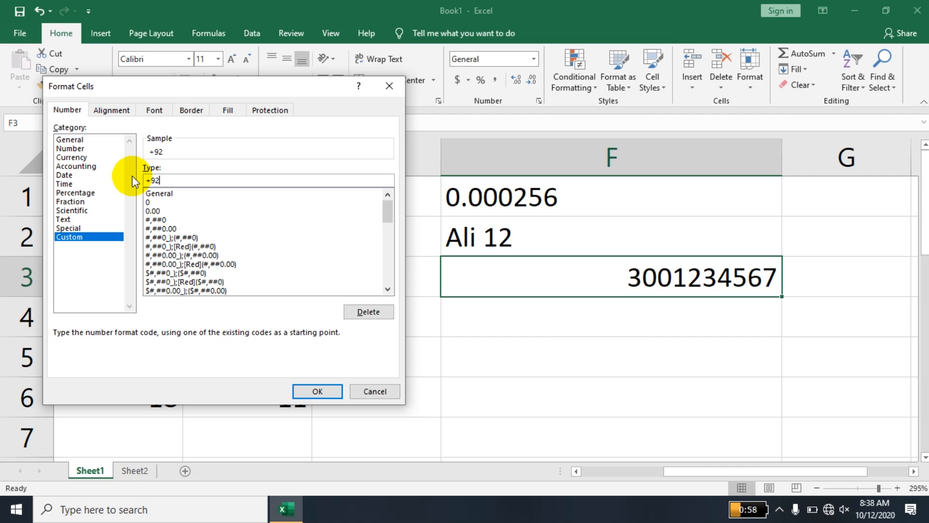
type("-###-#######")
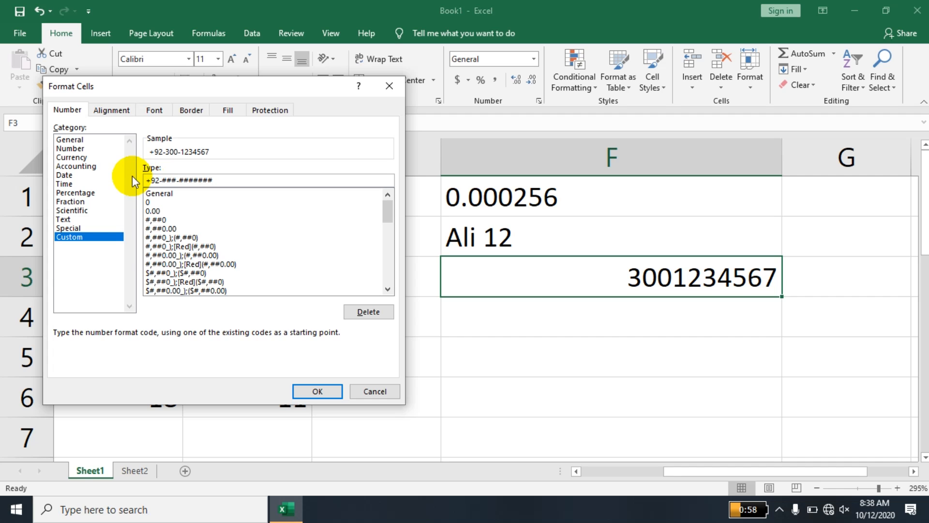
left_click(301, 387)
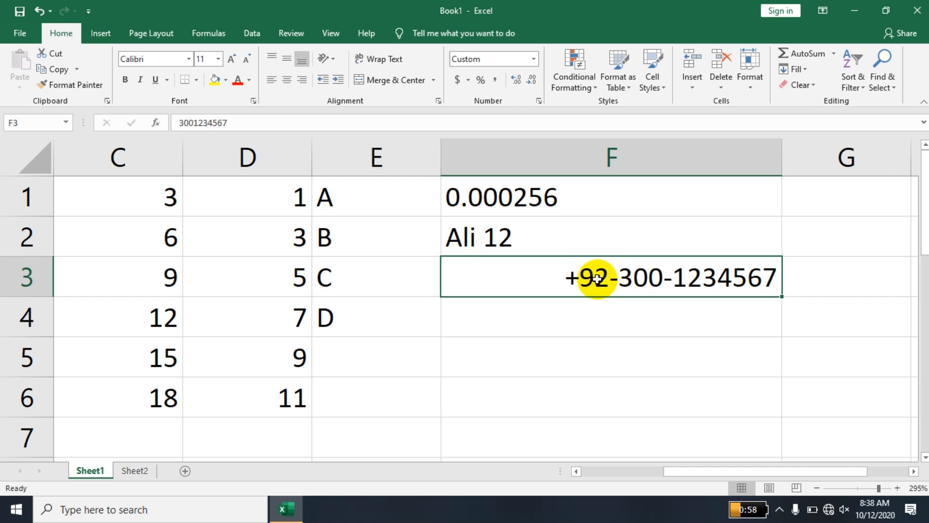
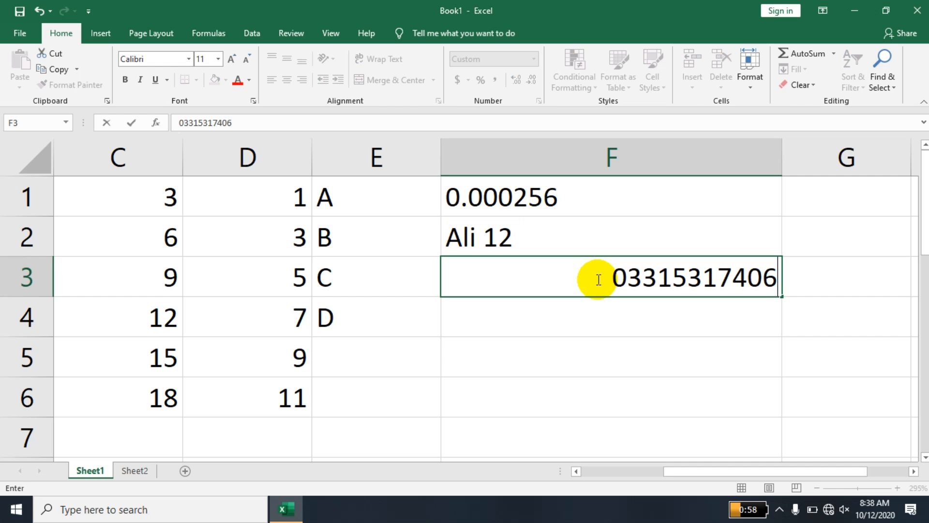
Type a new mobile number with a leading 0 into F3, displayed in +92 dashed format.
key("Return")
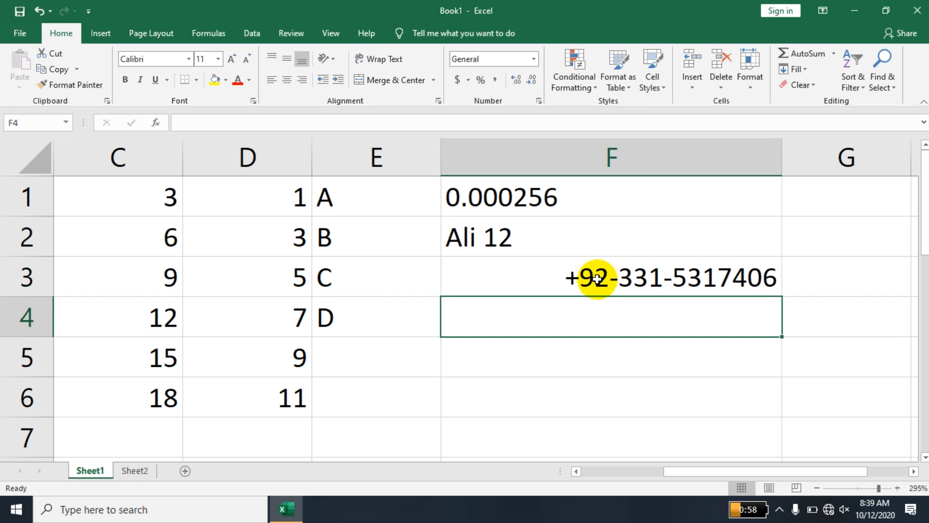
double_click(577, 312)
Enter 12 in F4.
type("12")
key("Return")
left_click(578, 312)
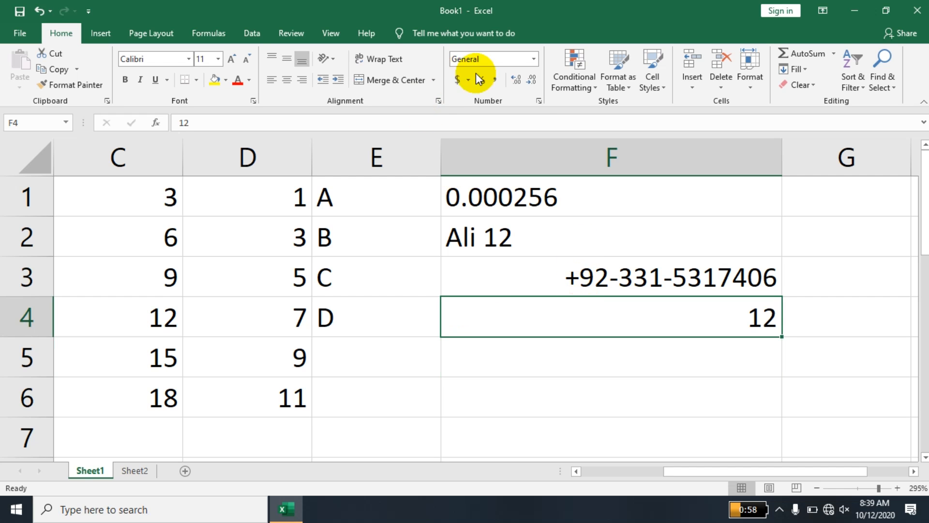
Give F4 a custom number format of a name prefix followed by #.##.
left_click(539, 100)
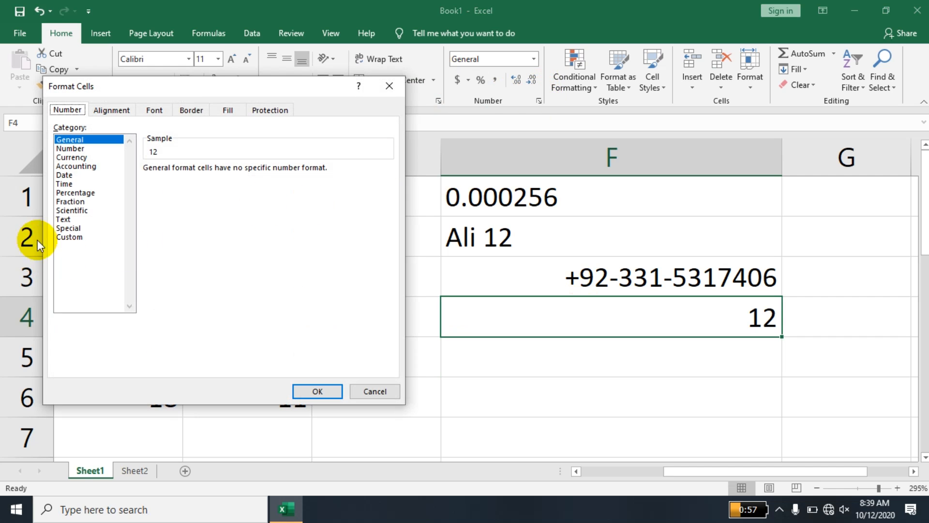
left_click(69, 237)
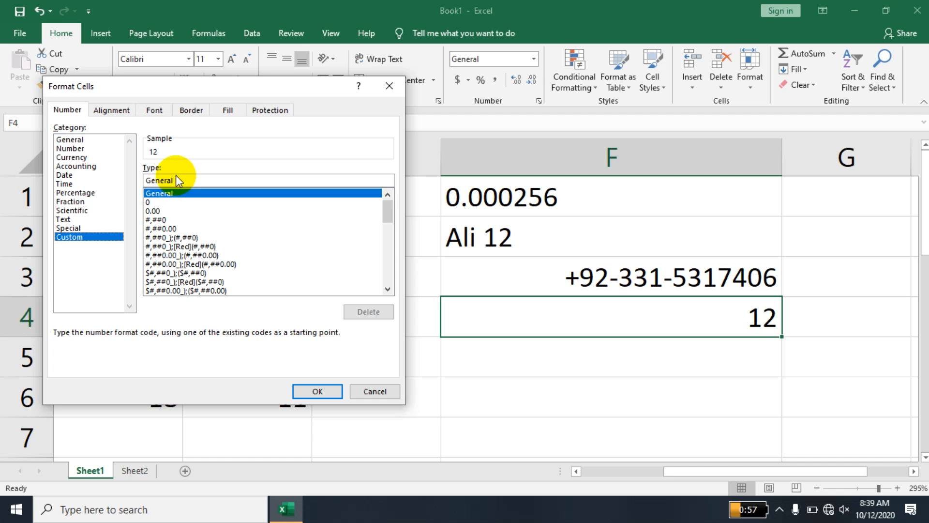
left_click_drag(178, 179, 147, 178)
left_click(129, 187)
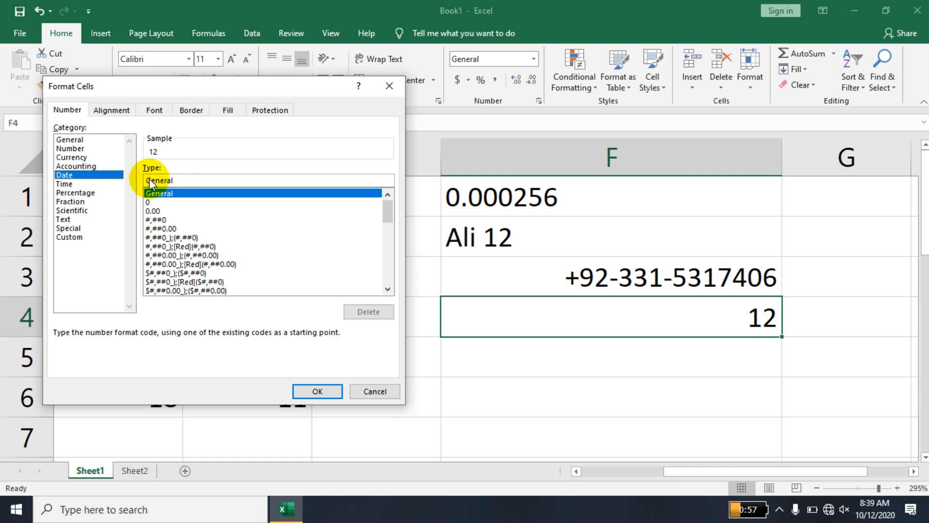
left_click(86, 236)
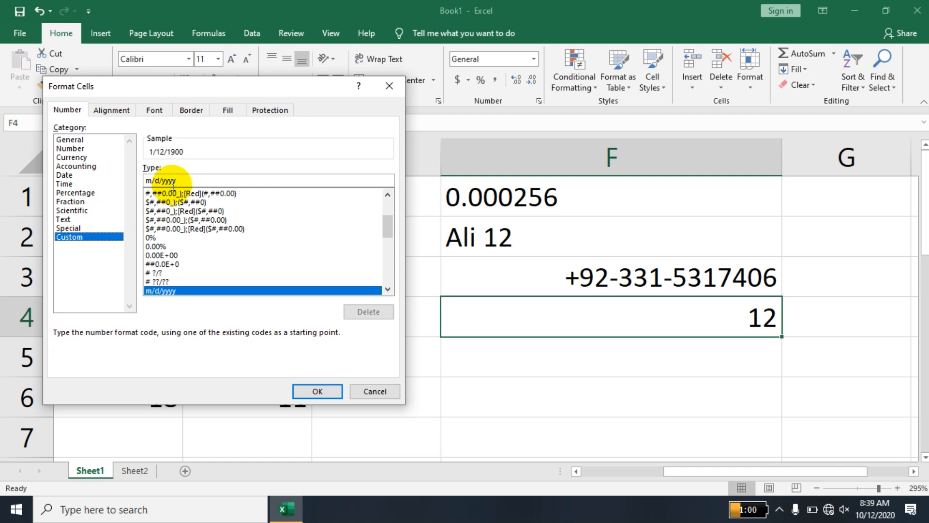
double_click(137, 179)
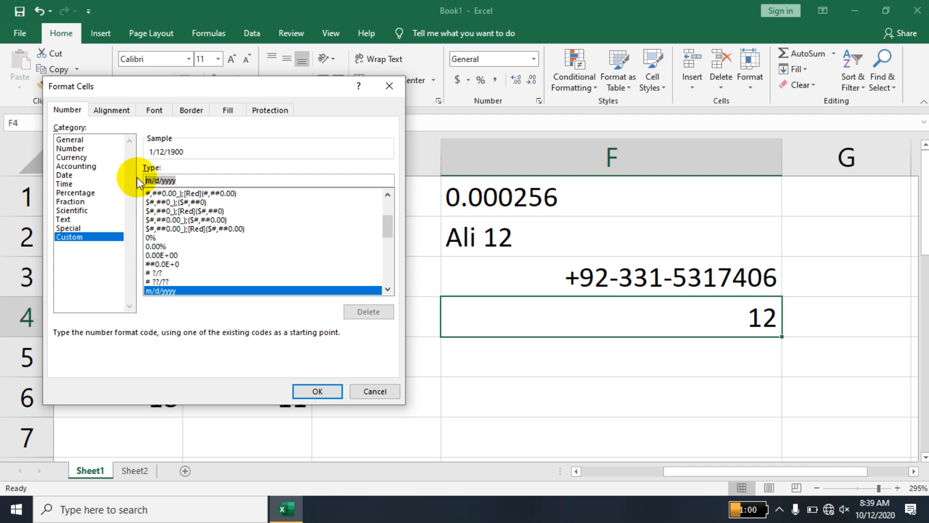
key("BackSpace")
type("Al")
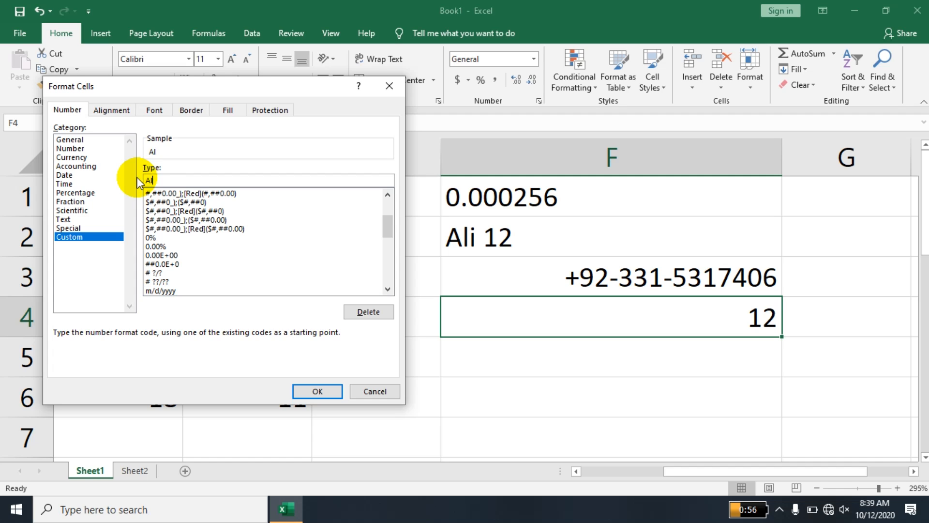
type("i ##")
key("BackSpace")
type(".##")
key("Return")
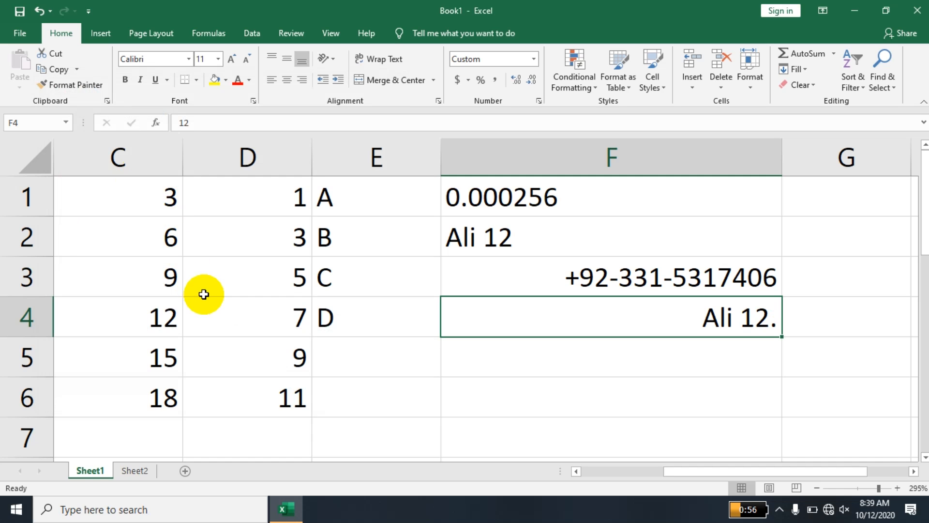
Enter 57.56987 in F4 so it shows as 57.57 with the name prefix.
type("57.")
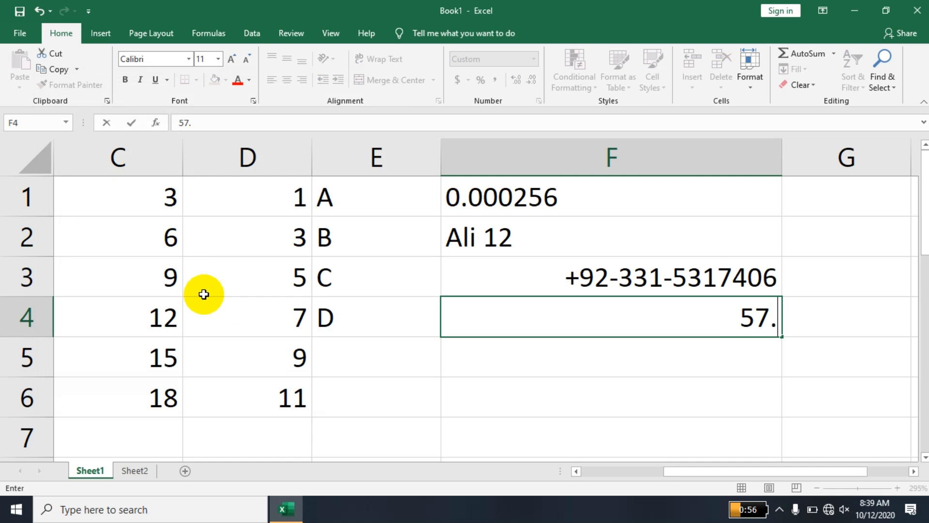
type("56987")
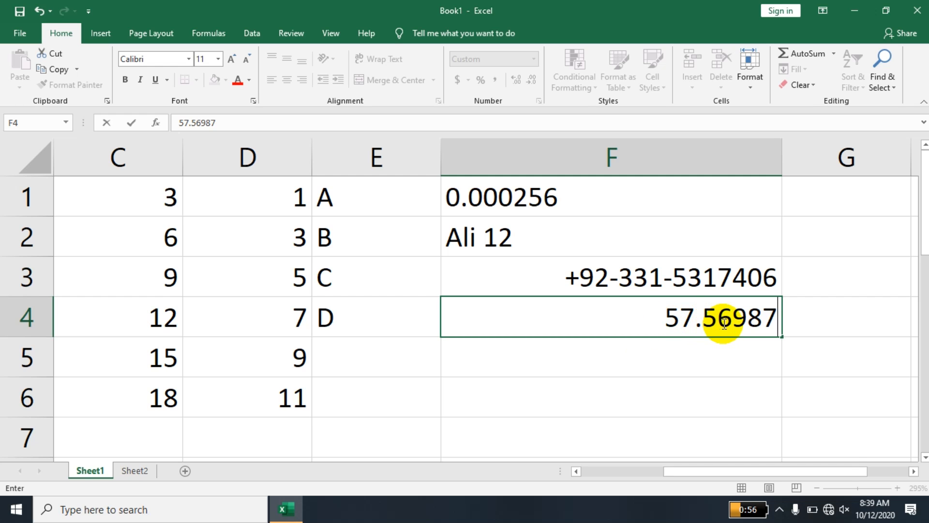
key("Return")
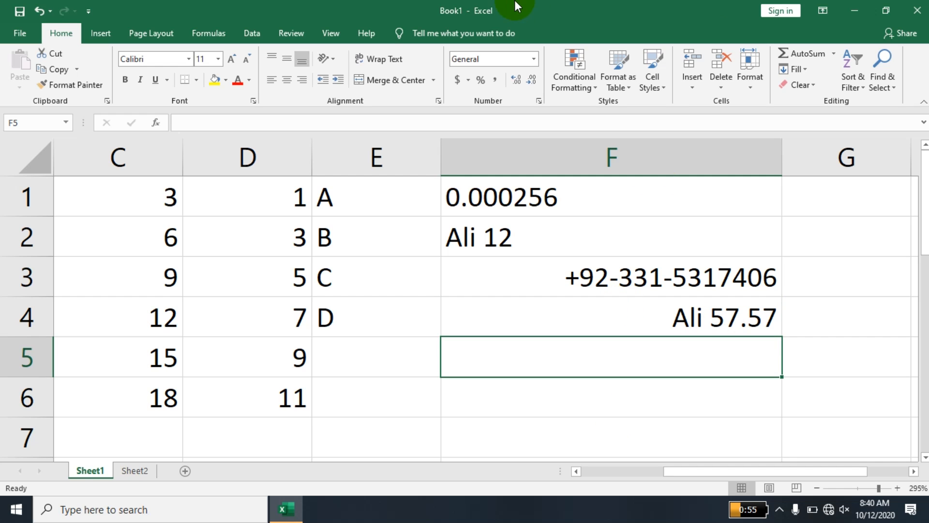
Enter a2+a5 in F5 as plain text, without a leading equals sign.
left_click(528, 9)
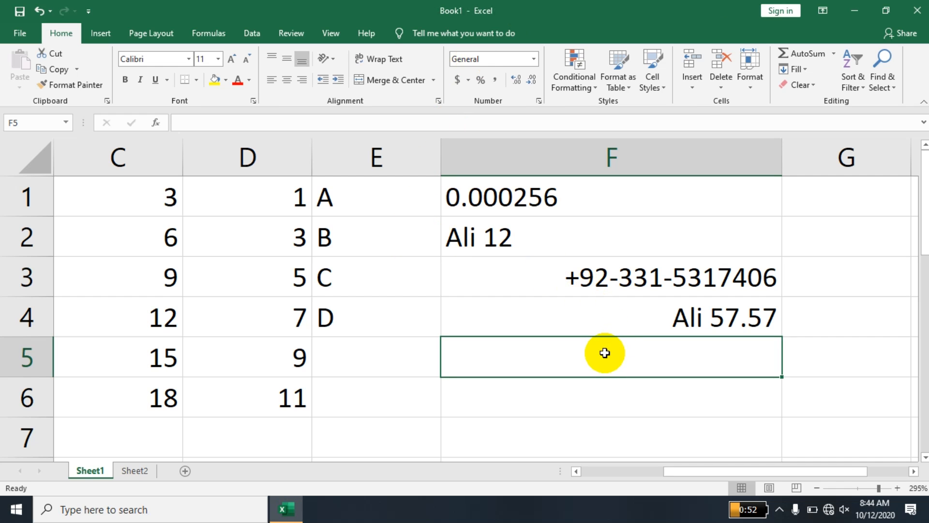
double_click(605, 353)
type("=")
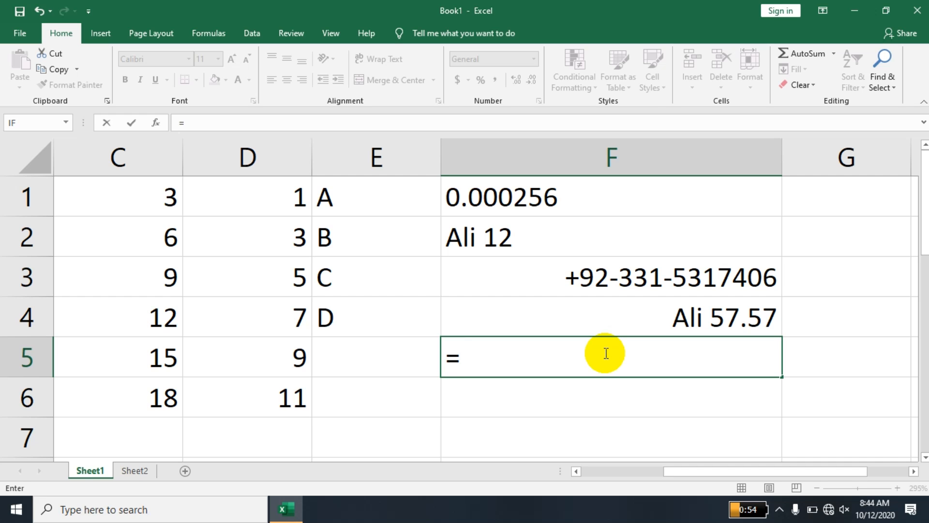
key("BackSpace")
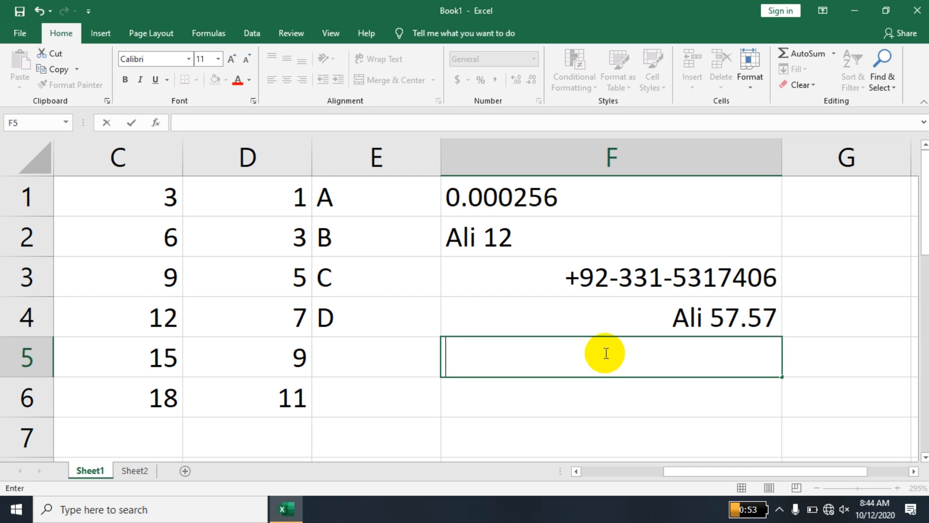
type("a")
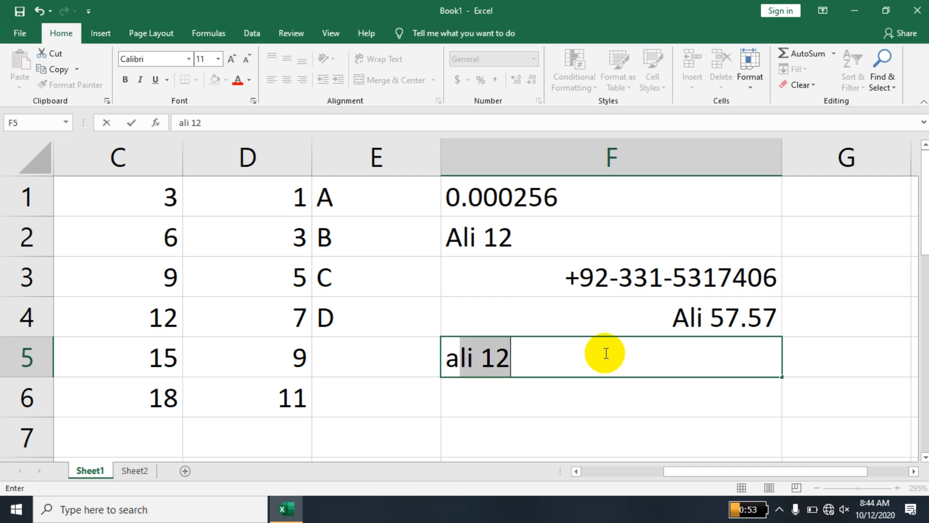
type("2+a5")
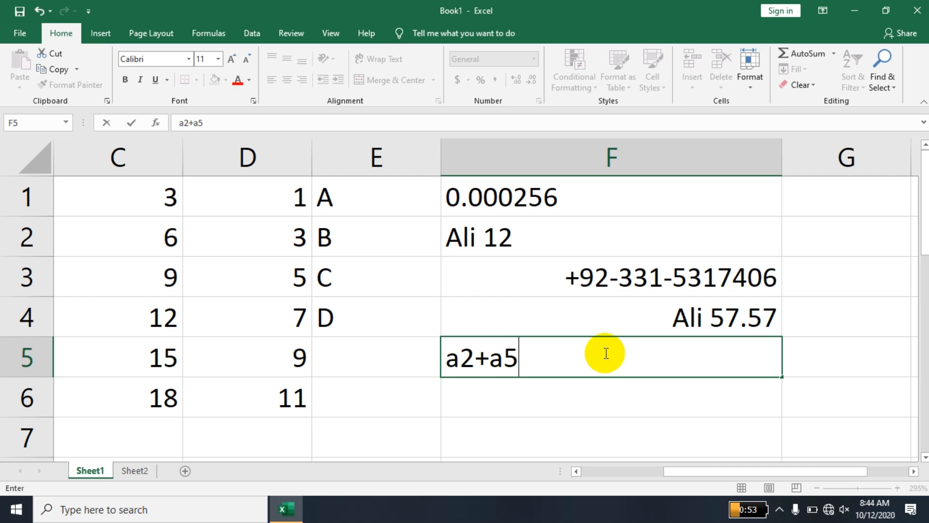
key("Return")
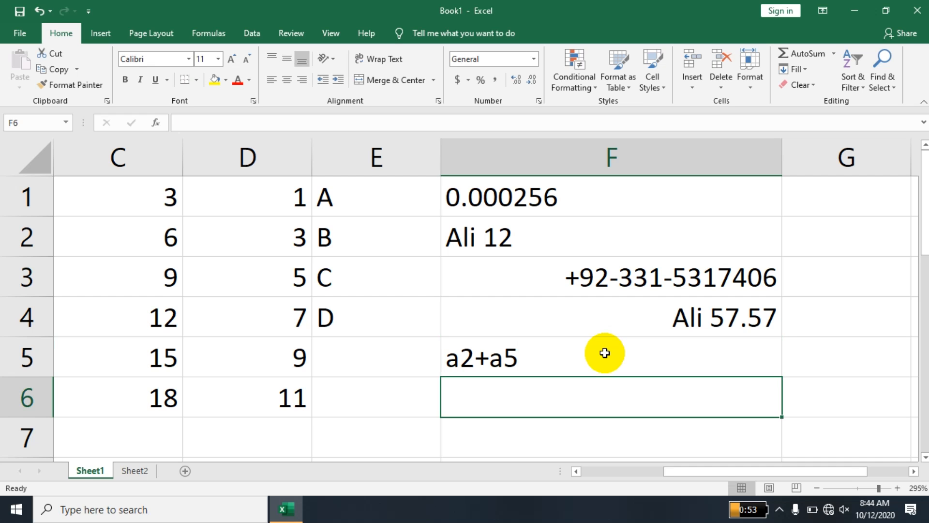
Add = to make F5 the formula =A2+A5, then check cells A2 and A5.
double_click(450, 359)
type("=")
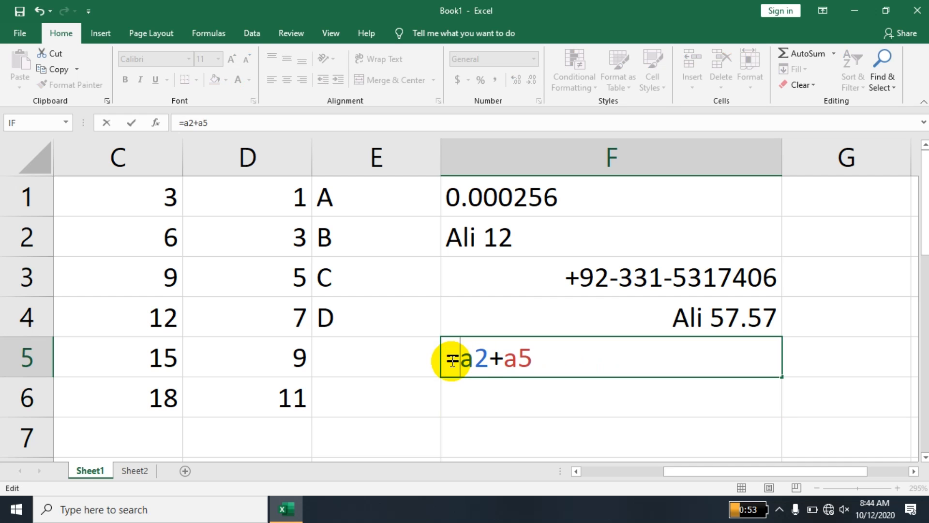
key("Return")
left_click(531, 364)
left_click_drag(721, 470, 595, 458)
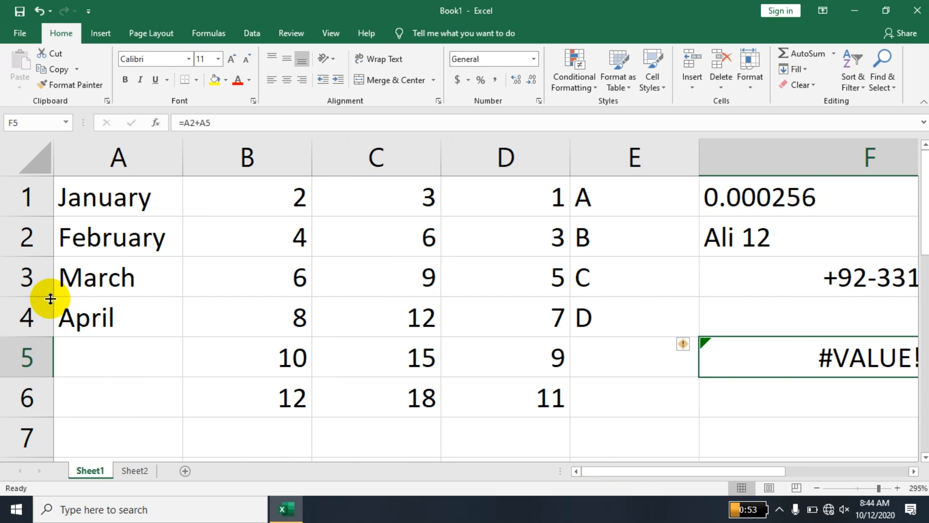
left_click(93, 241)
left_click(78, 342)
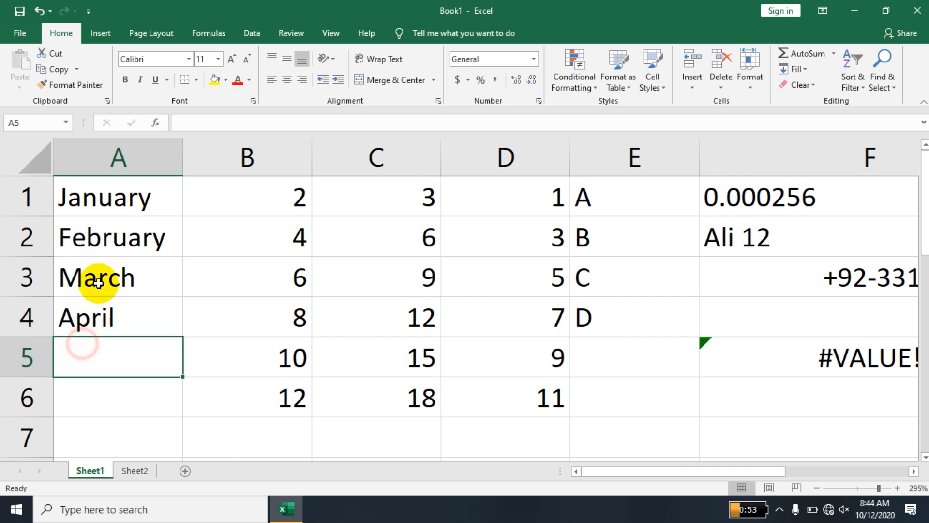
left_click(109, 255)
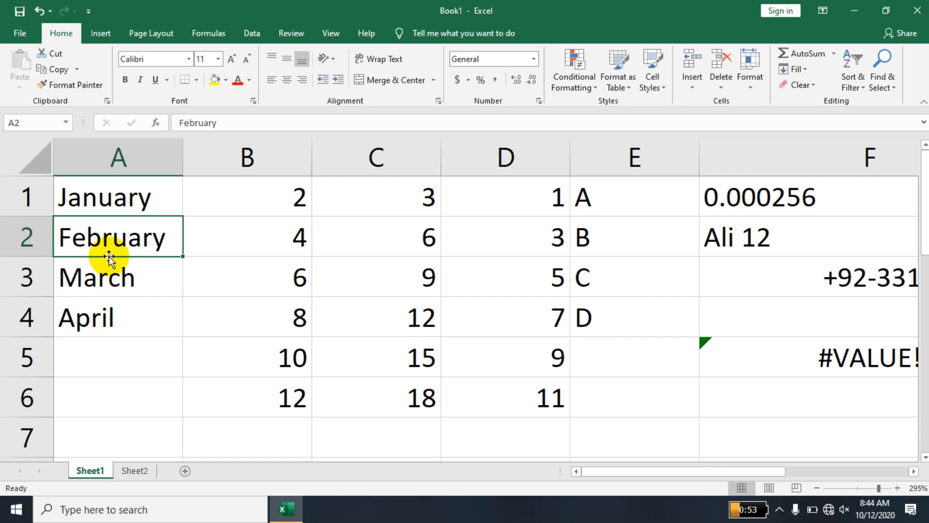
Change F5's references so the formula reads =B2+B5.
double_click(808, 348)
left_click(596, 361)
type("B2+B5")
left_click(644, 352)
left_click_drag(645, 352, 639, 352)
type("B5")
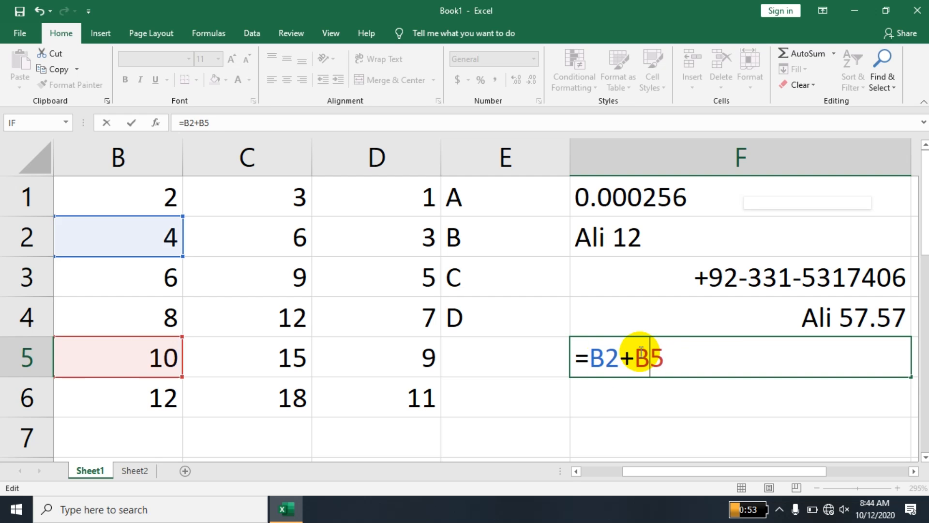
key("Return")
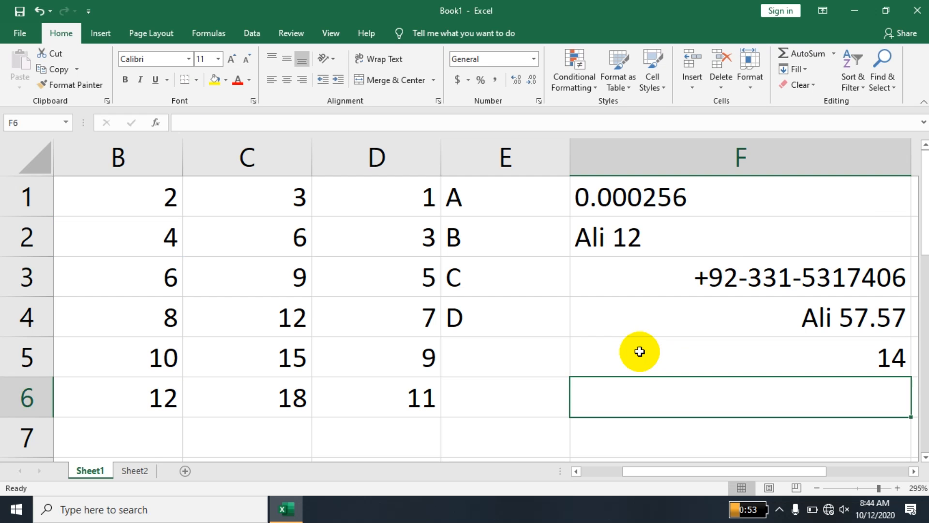
Enter 15 in B2, 1 in B3 and 45 in B5.
left_click(149, 234)
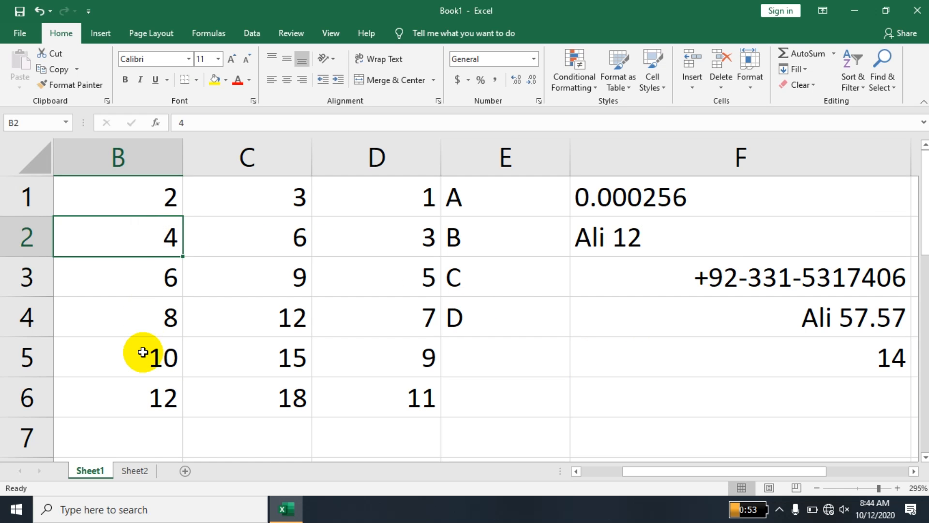
left_click(142, 350)
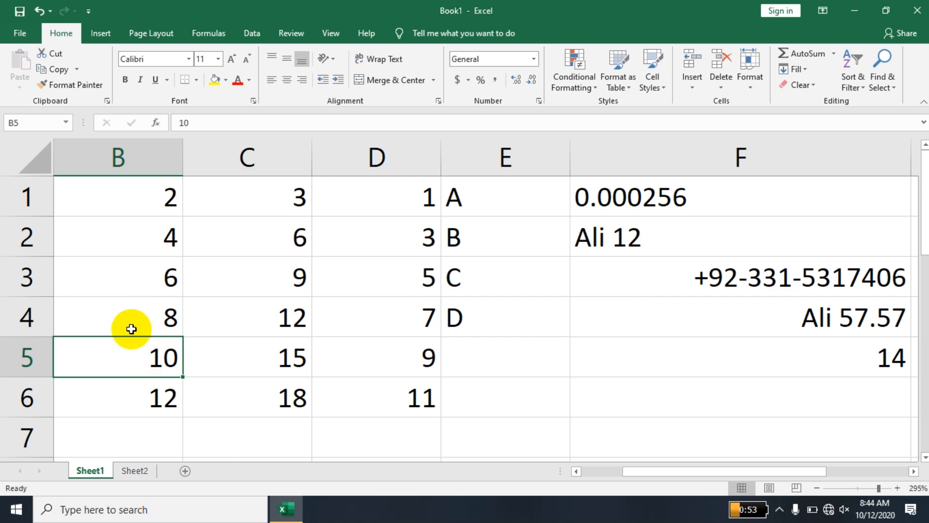
left_click(145, 237)
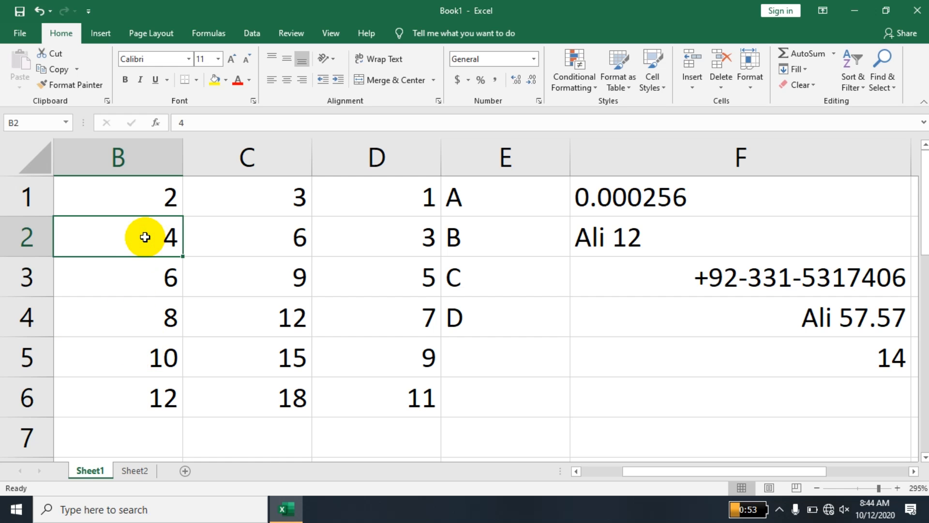
type("15")
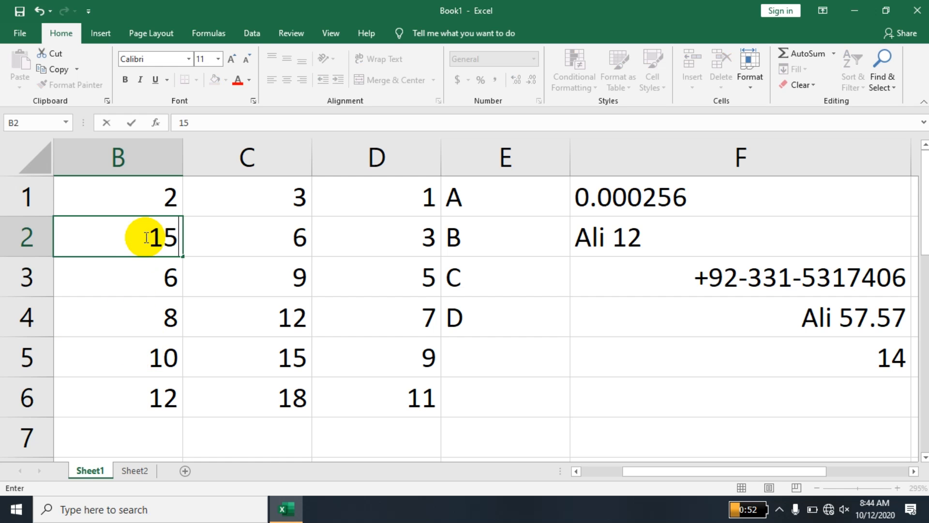
key("Return")
type("1")
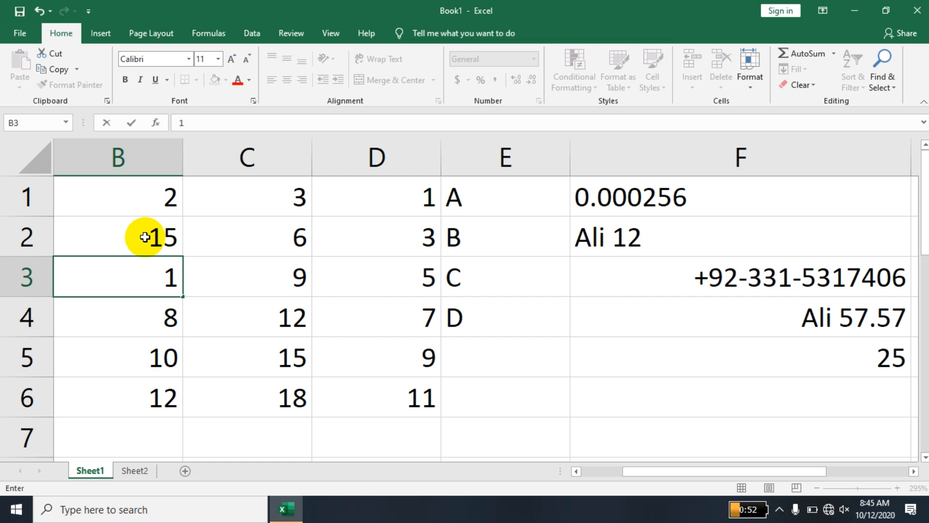
key("Return")
key("Return")
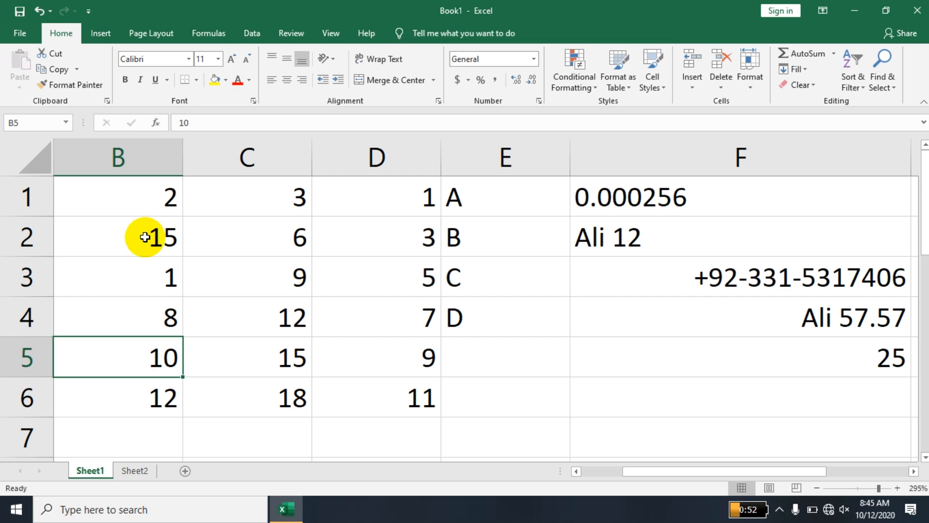
type("45")
key("Return")
Fill cells B2 and B5 with yellow.
key("Up")
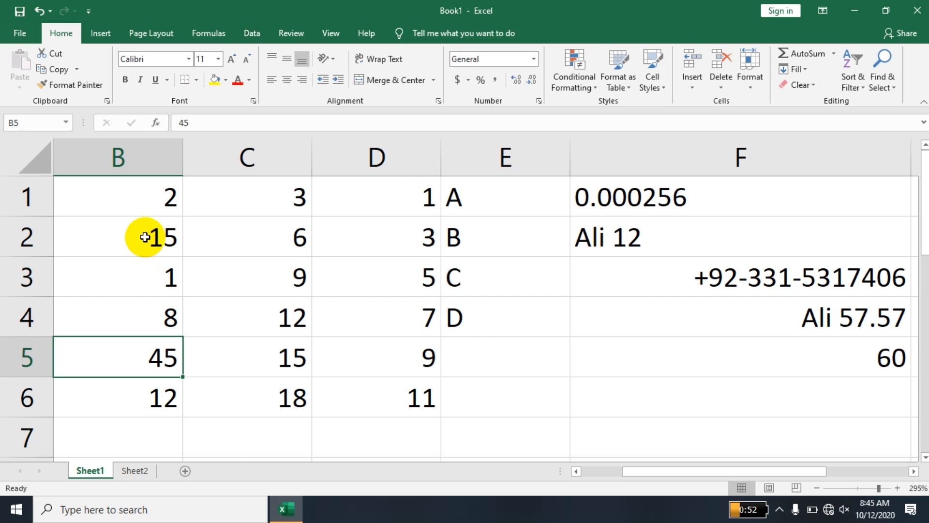
left_click(149, 233, "ctrl")
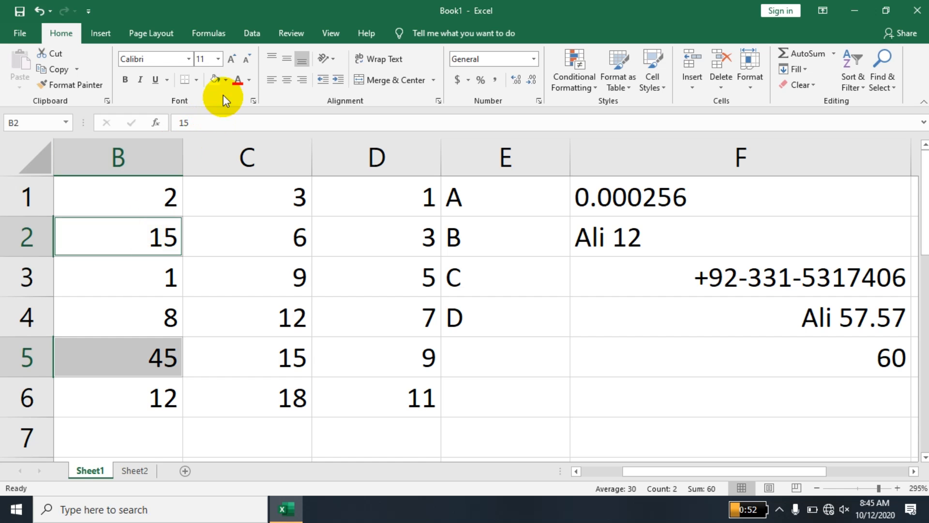
left_click(217, 84)
left_click(253, 305)
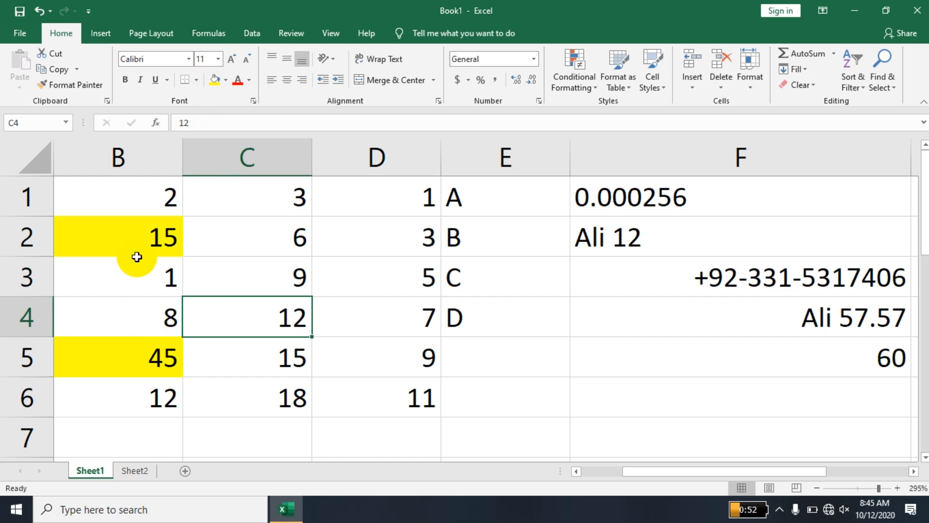
Change both B5 and B2 to 10.
left_click(155, 348)
type("10")
key("Return")
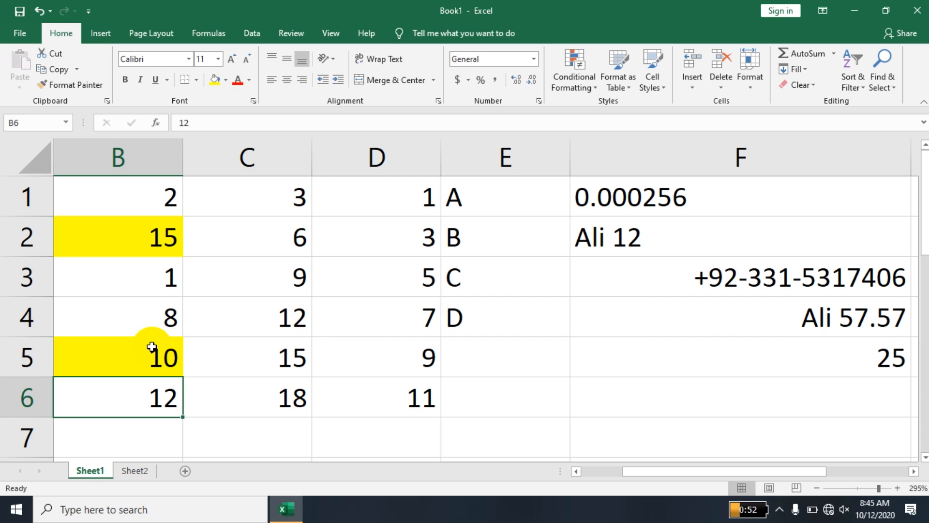
key("Up")
key("Up")
key("Up")
key("Up")
type("10")
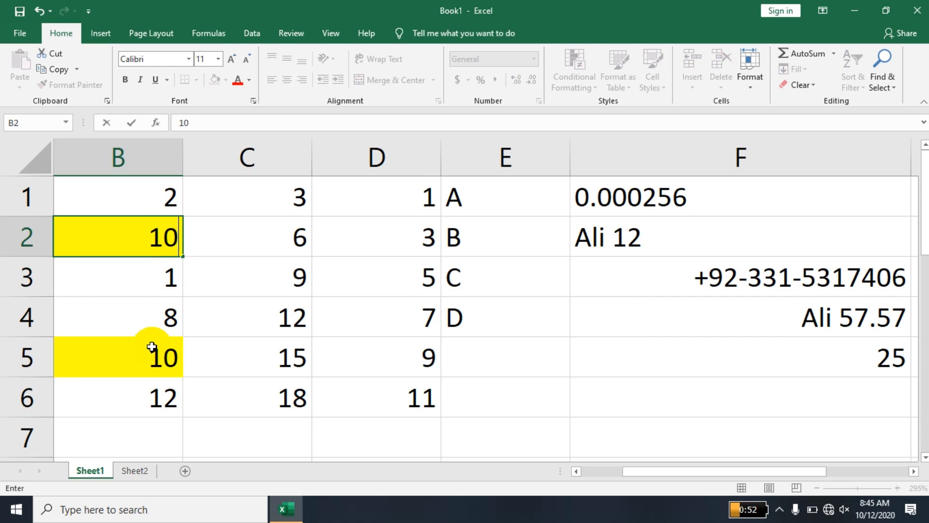
key("Return")
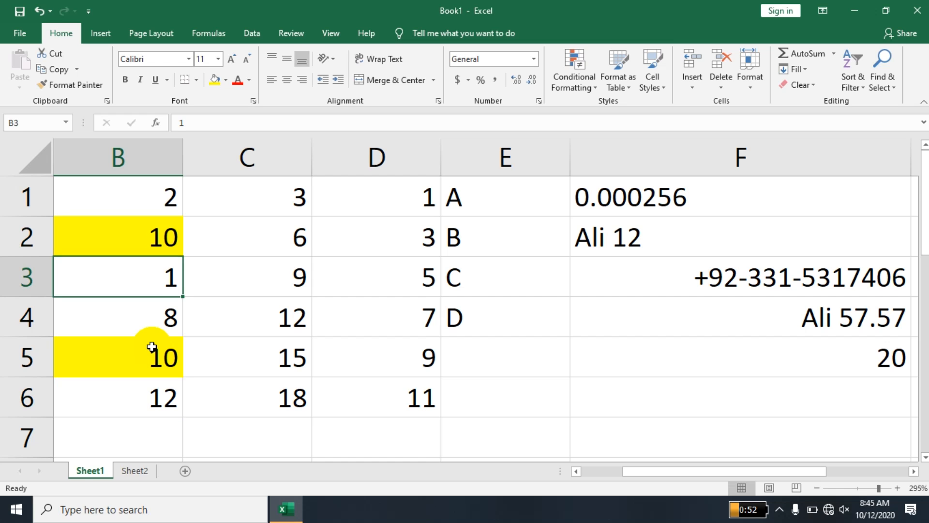
Enter the operator labels ^ in A8 and * in A9.
key("Left")
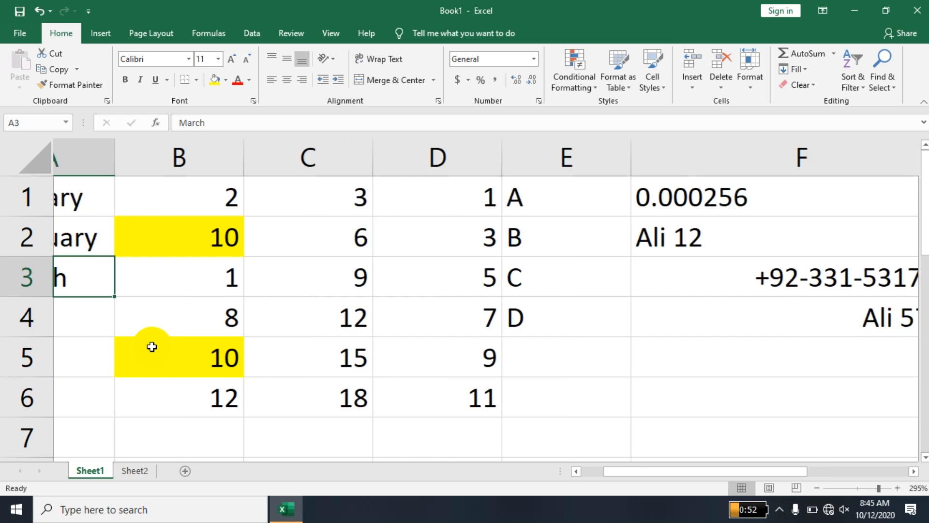
key("Down")
key("Down")
key("Down")
key("Down")
key("Down")
key("Down")
key("Down")
key("Down")
key("Down")
key("Down")
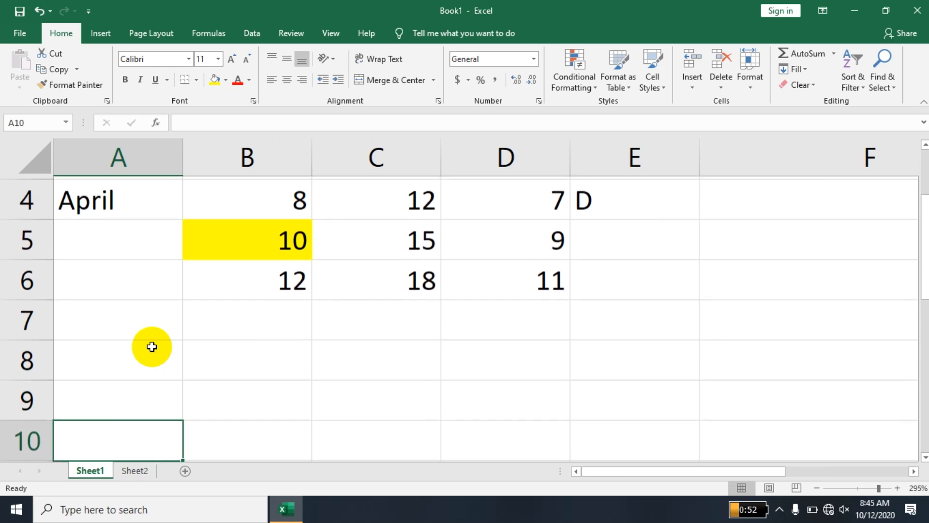
key("Up")
key("Up")
key("Up")
key("Up")
key("Up")
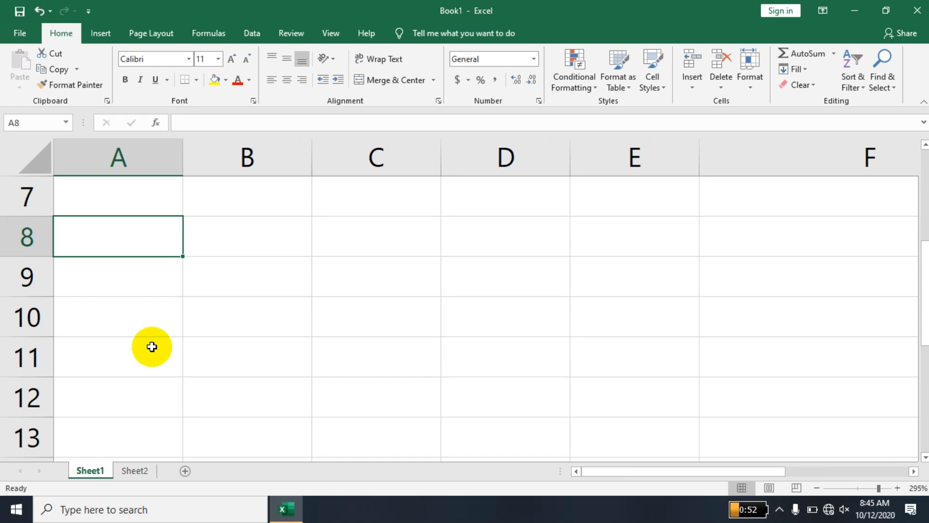
type("^")
key("Return")
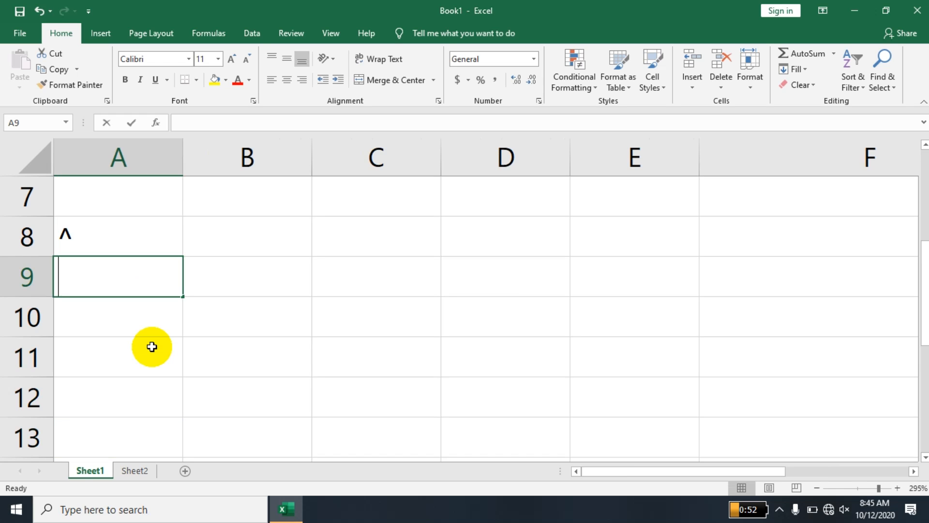
type("*")
key("Return")
key("alt")
key("Escape")
Enter the / label in A10.
left_click(152, 346)
key("Up")
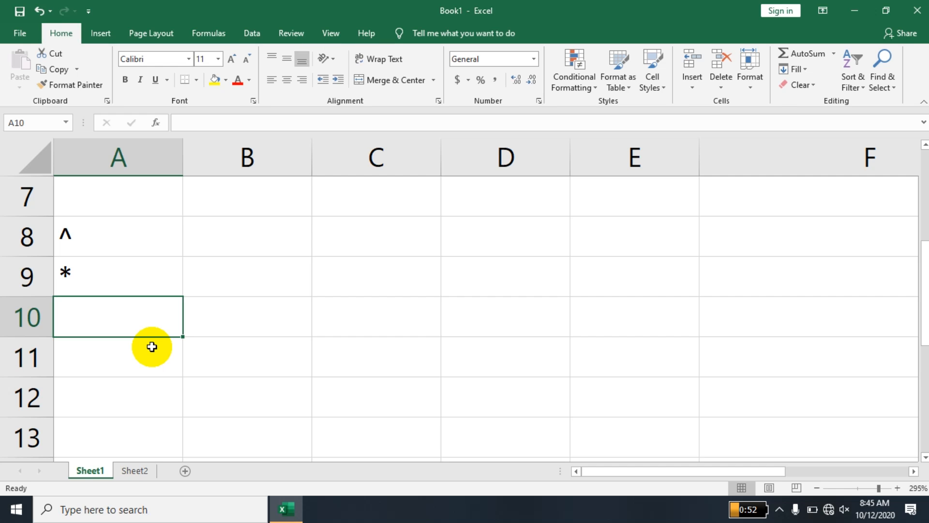
key("alt")
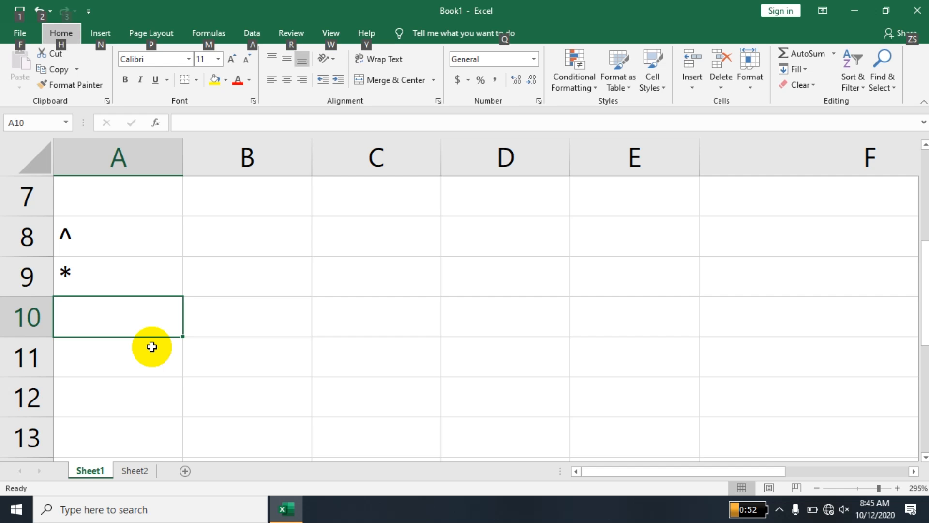
double_click(148, 322)
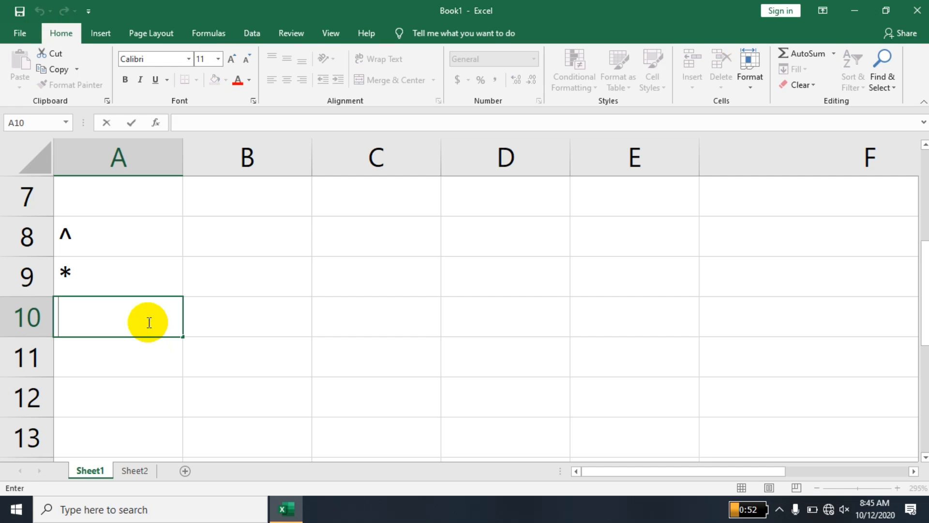
type("/")
key("Return")
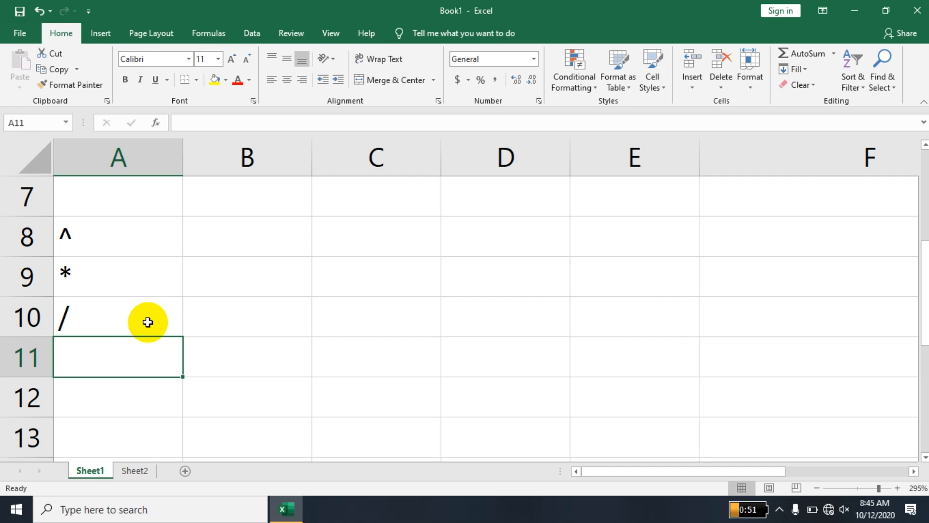
Enter the + label in A11 and the - label in A12.
type("+")
key("Return")
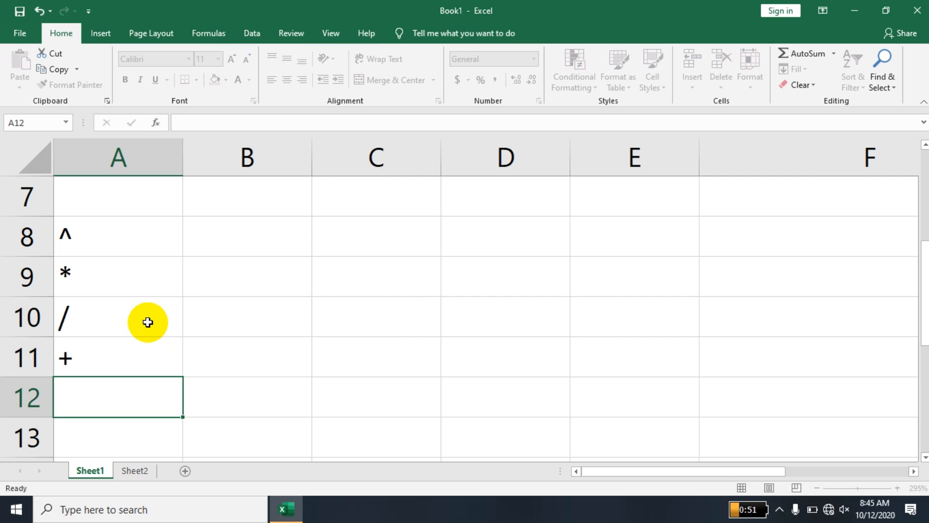
type("-")
key("Up")
key("Up")
key("Up")
key("Up")
key("Down")
key("Down")
key("Escape")
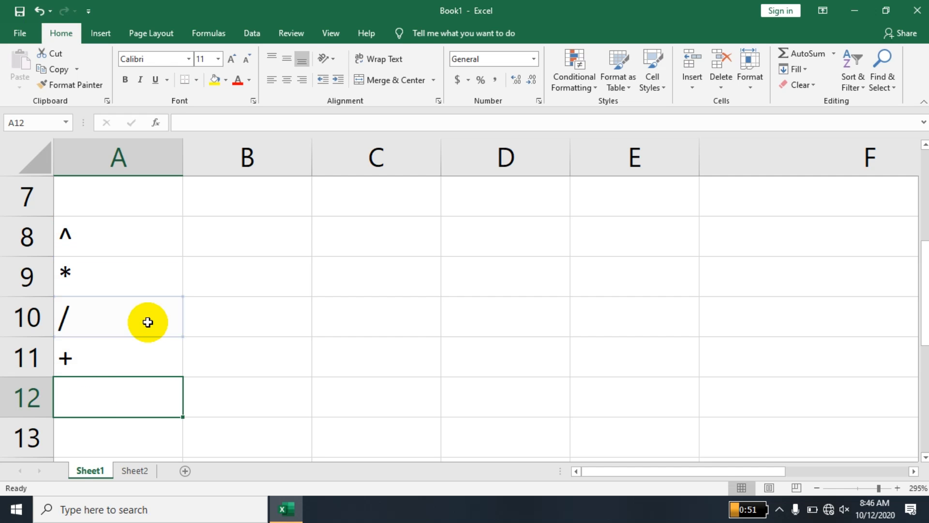
type("-")
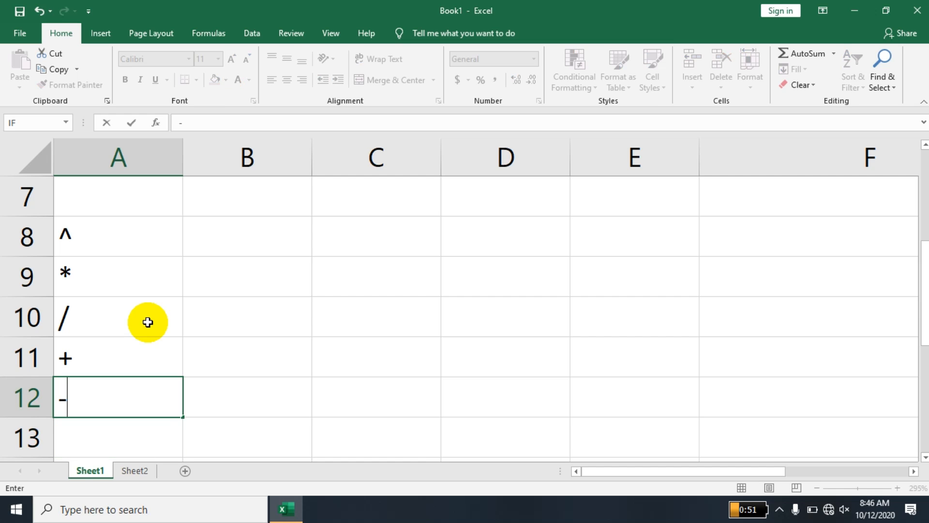
key("Return")
key("Up")
key("Up")
key("Up")
key("Up")
key("Up")
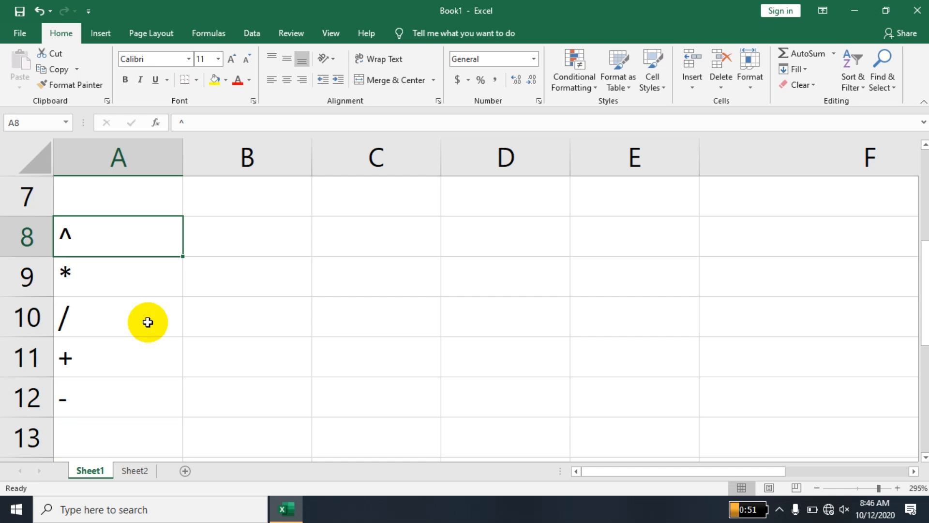
key("Right")
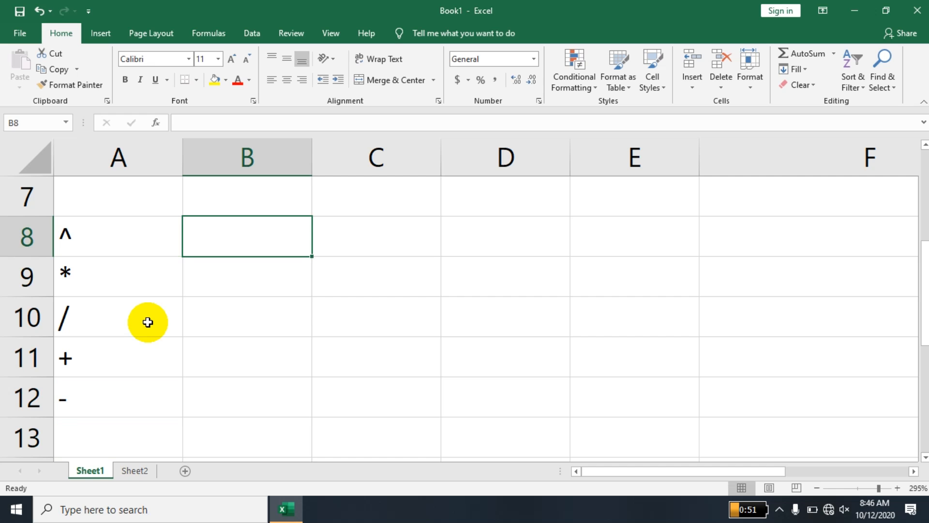
Enter =2^5, =2*5, =2/5, =2+5 and =2-5 in B8 through B12.
type("=")
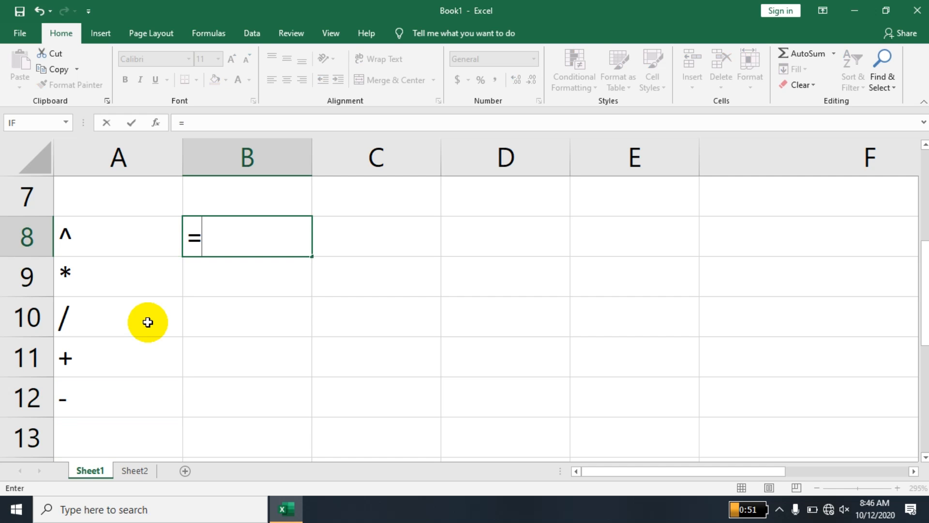
type("2^5")
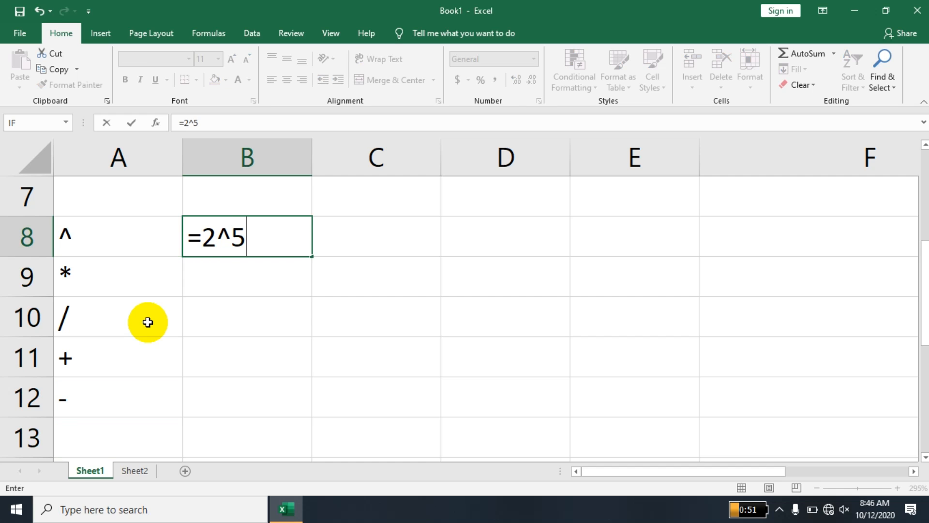
key("Return")
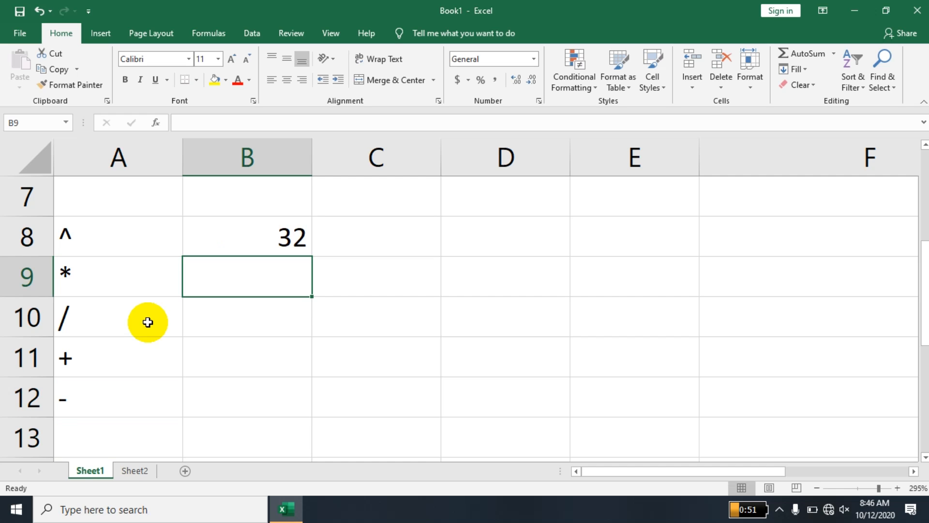
type("=2*5")
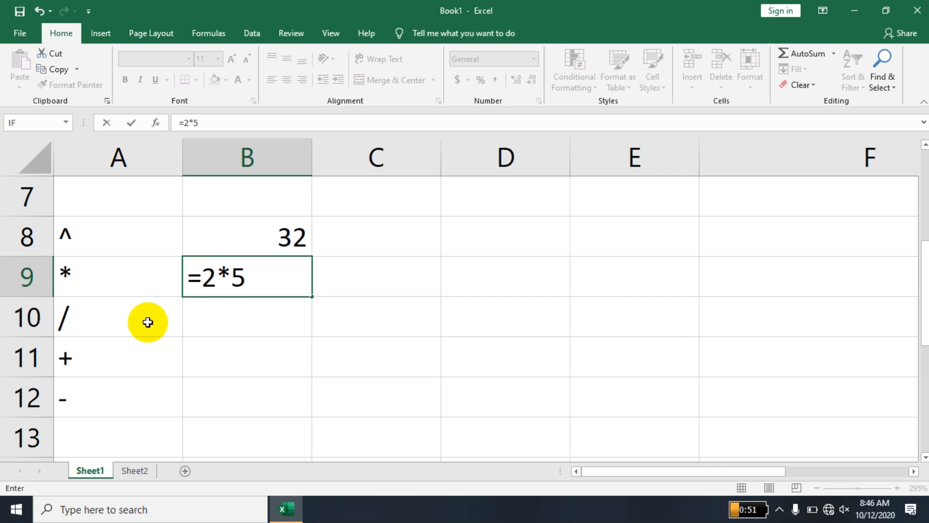
key("Return")
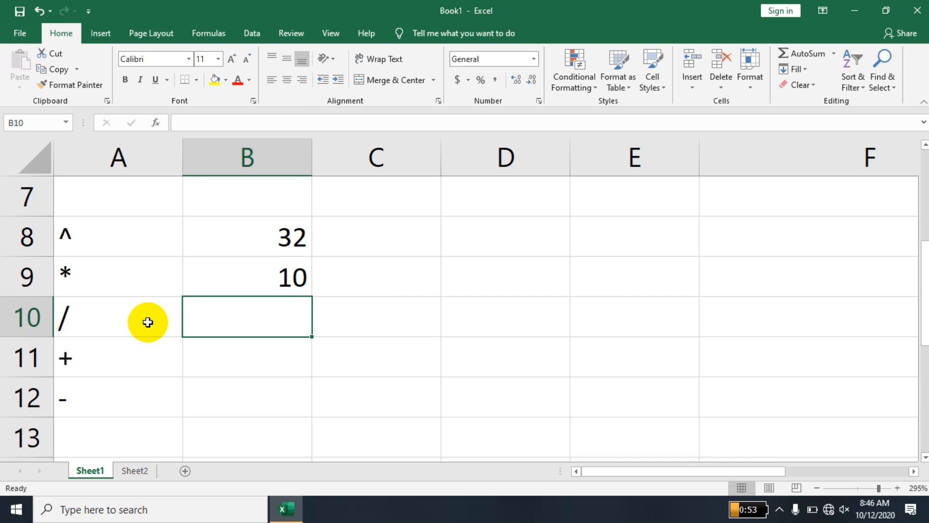
type("=")
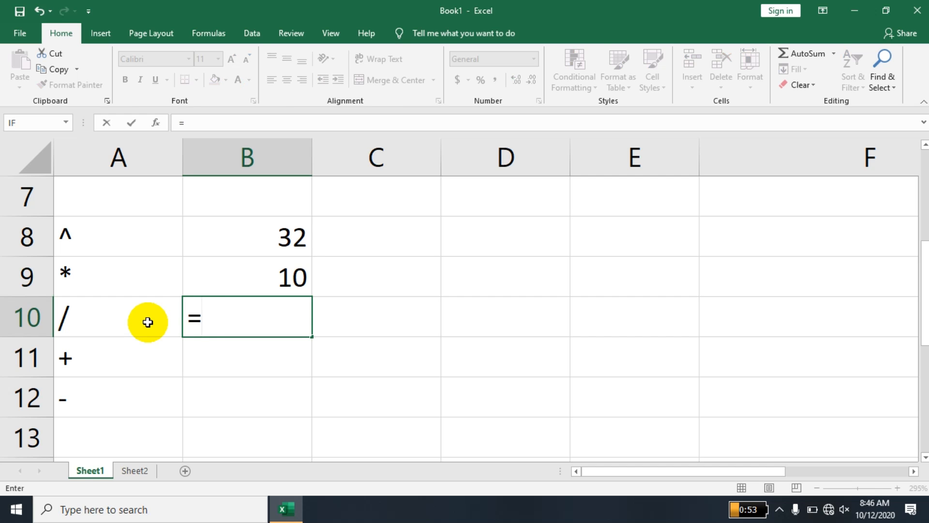
type("2/5")
key("Return")
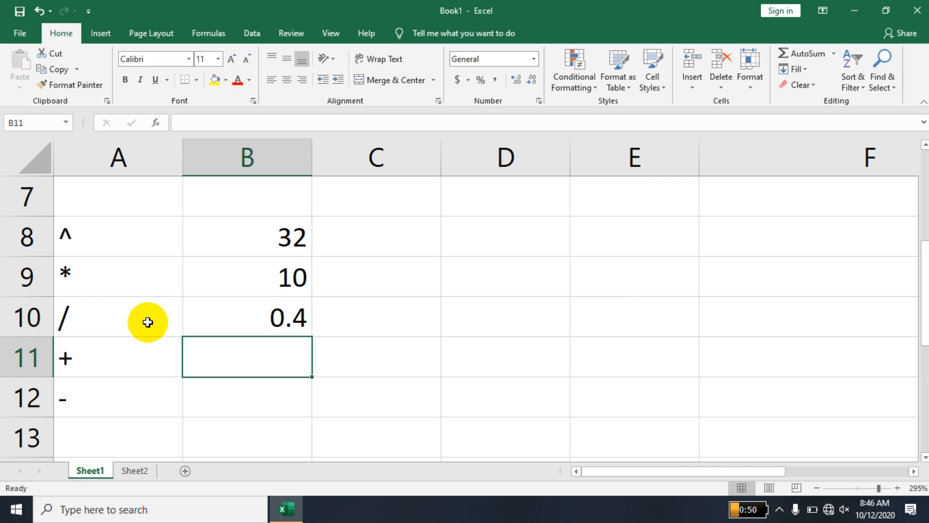
type("=")
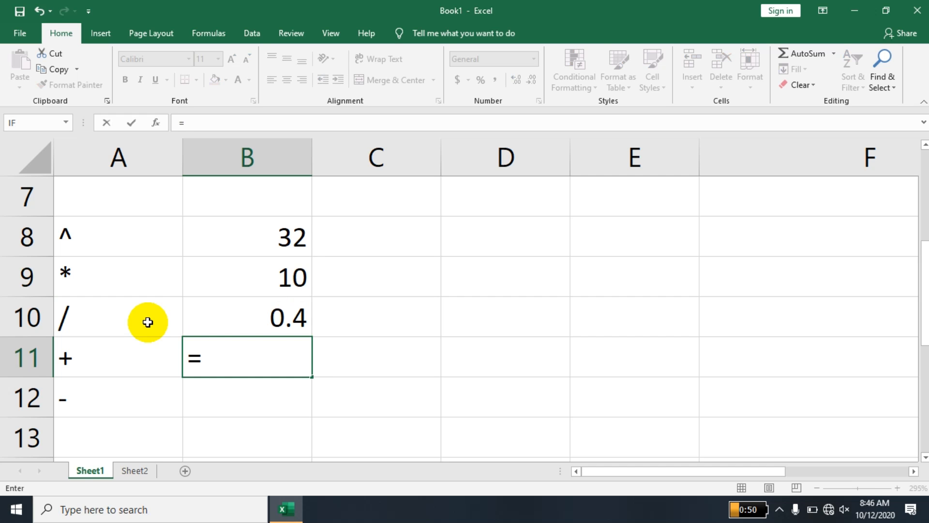
type("2+5")
key("Return")
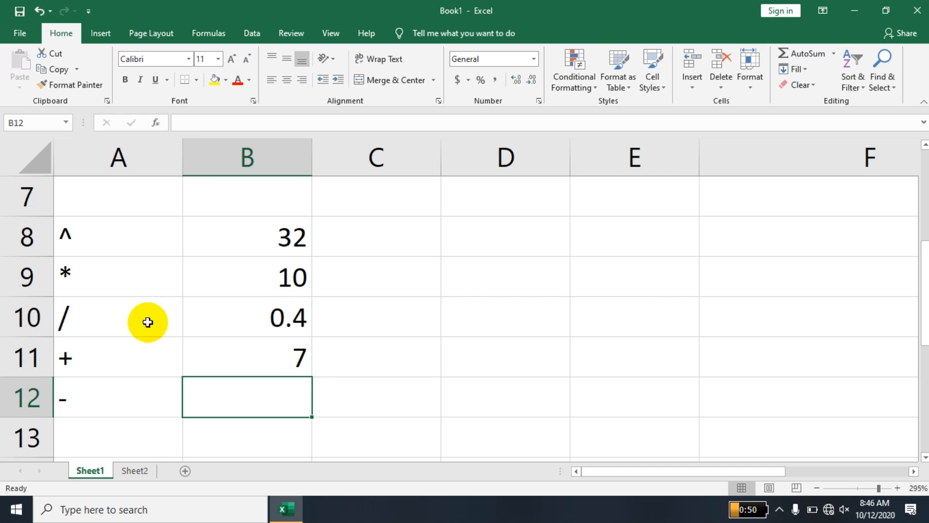
type("=2")
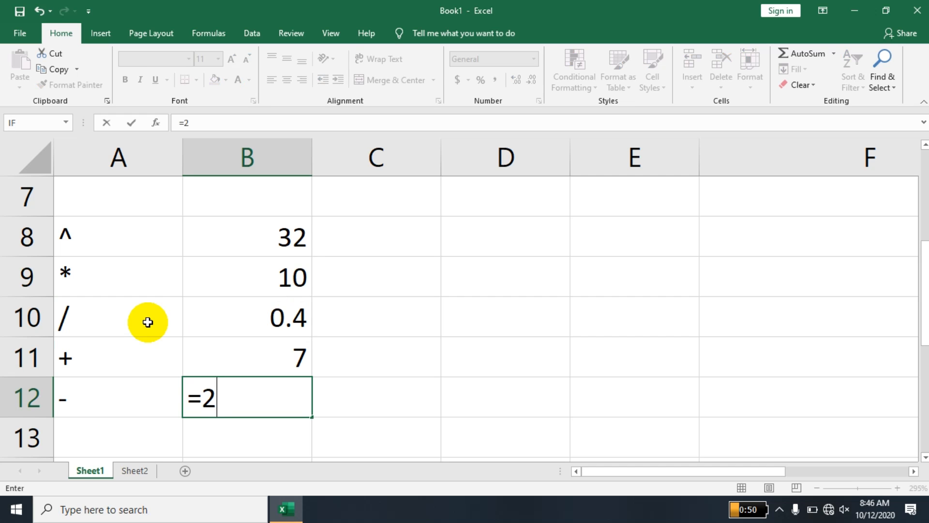
type("-5")
key("Return")
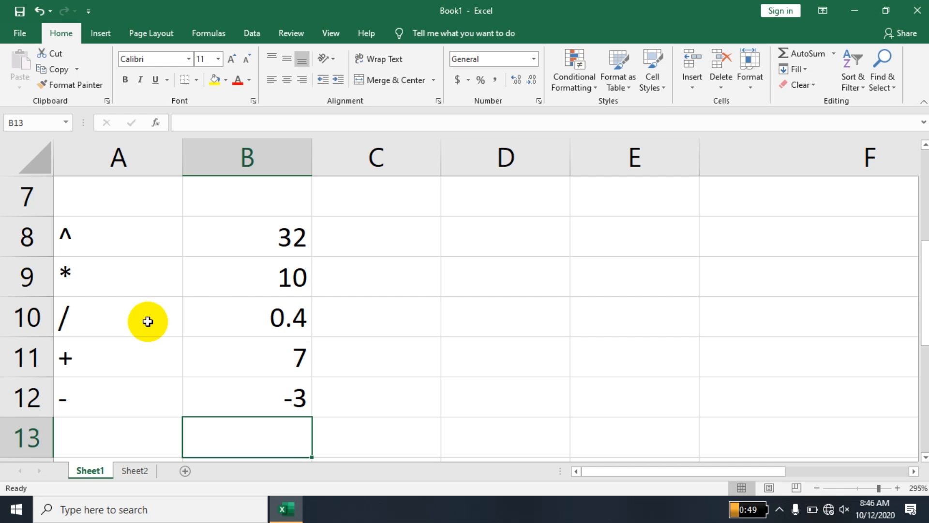
Build the SUM formula in C8 over the operator results B8:B12.
left_click(385, 238)
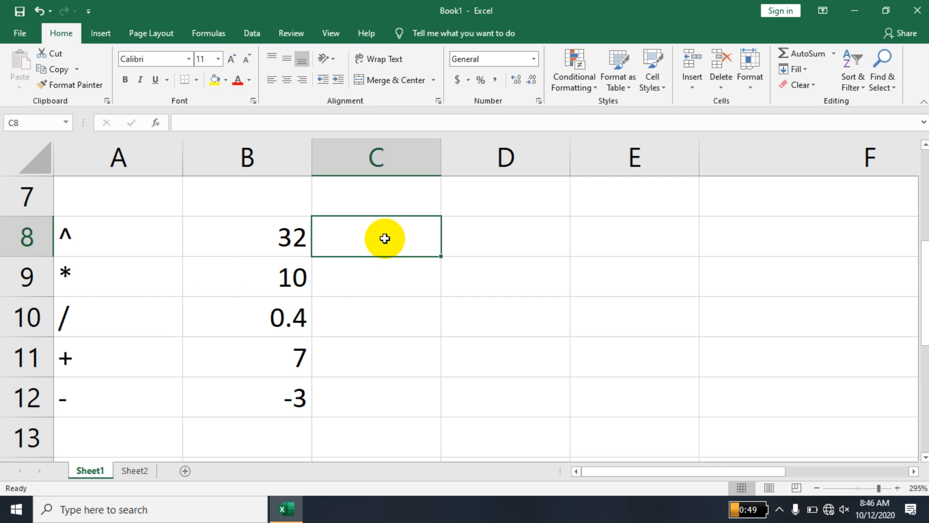
type("=sum")
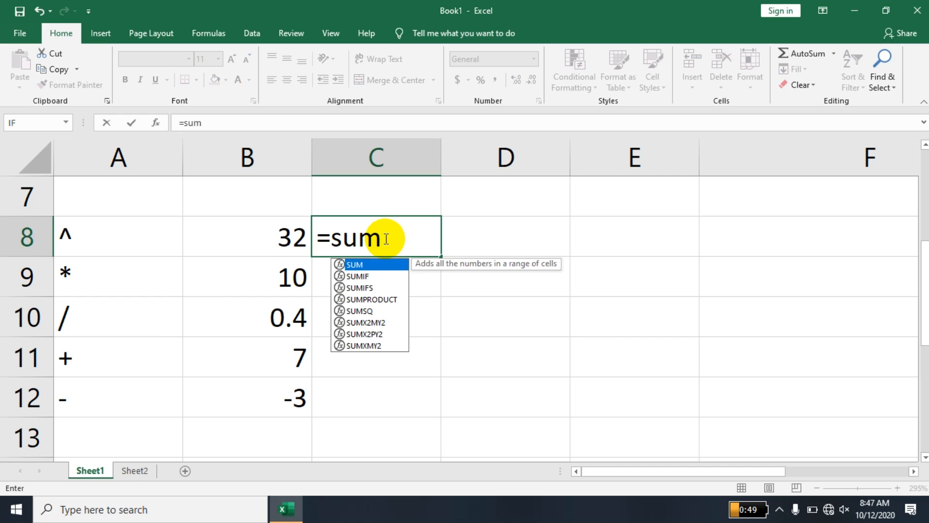
left_click_drag(97, 232, 104, 326)
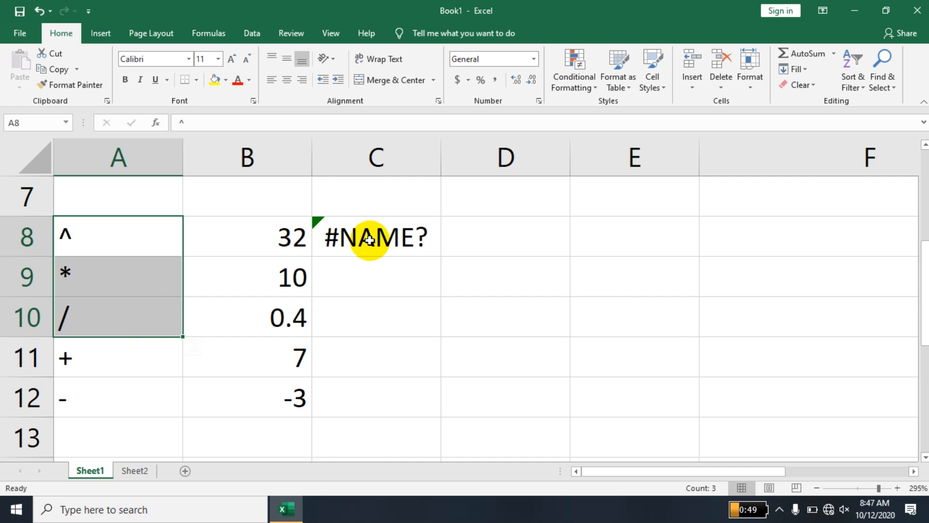
double_click(369, 239)
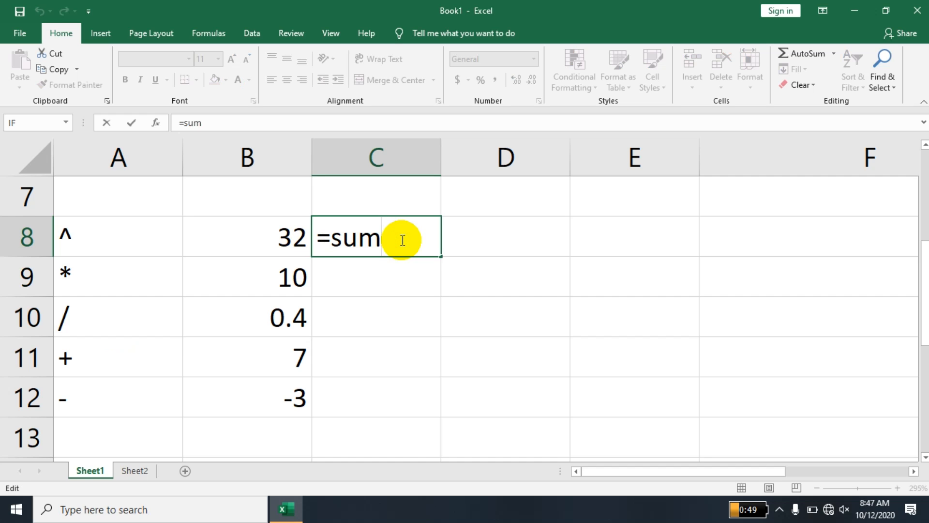
type("(")
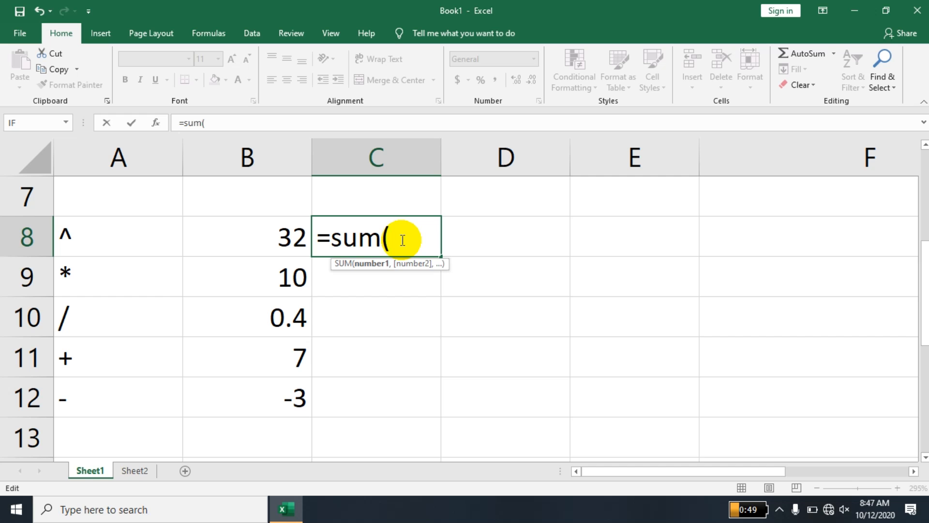
left_click_drag(255, 228, 272, 387)
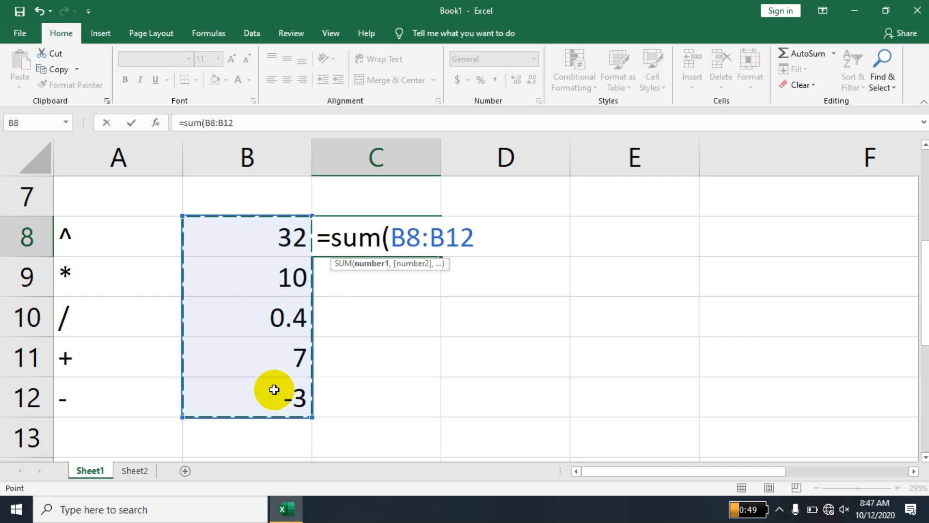
key("Return")
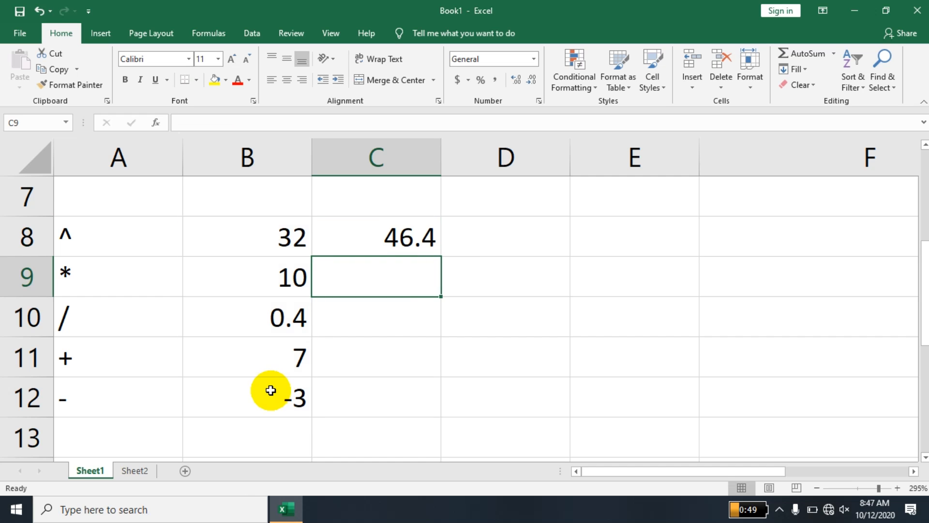
Remove the extra closing parenthesis from C8's formula so it shows 46.4.
double_click(406, 241)
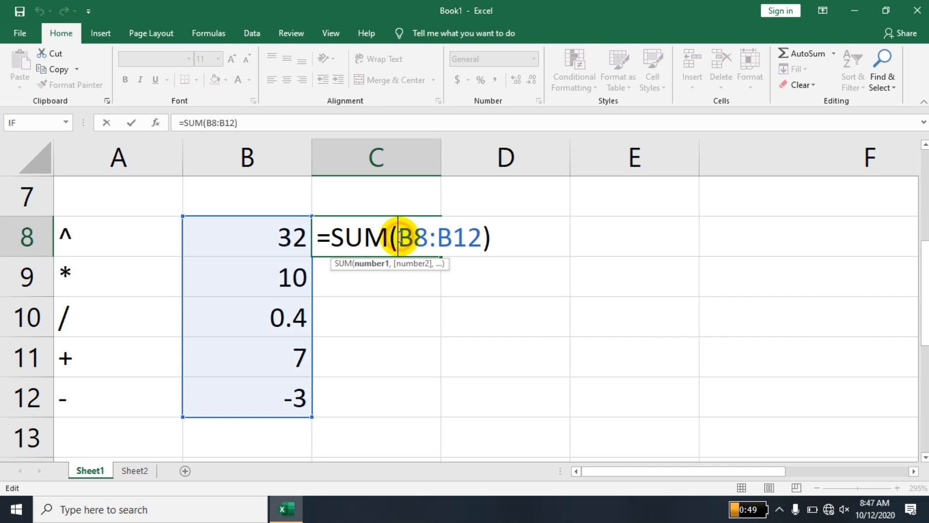
left_click(496, 242)
key("BackSpace")
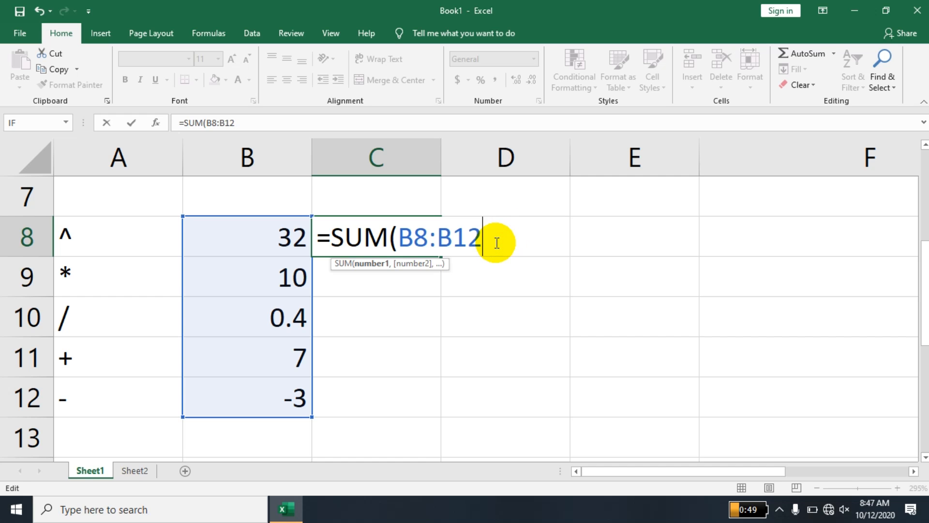
key("Return")
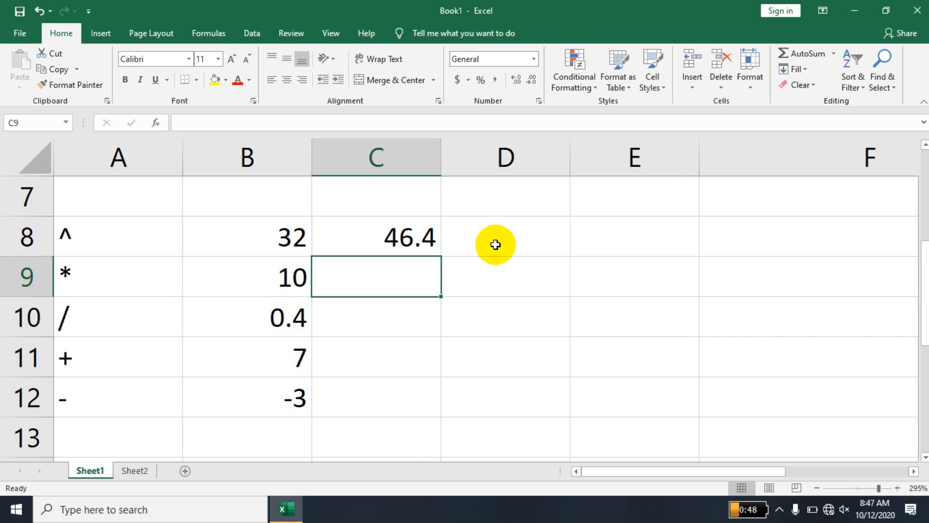
Enter the headings Day in A19 and Sales in B19, fixing the typo.
left_click(511, 340)
key("Down")
key("Down")
key("Down")
key("Down")
key("Down")
key("Down")
key("Down")
key("Down")
key("Down")
key("Down")
key("Down")
key("Down")
key("Down")
key("Up")
key("Up")
key("Up")
key("Left")
key("Left")
key("Left")
key("Up")
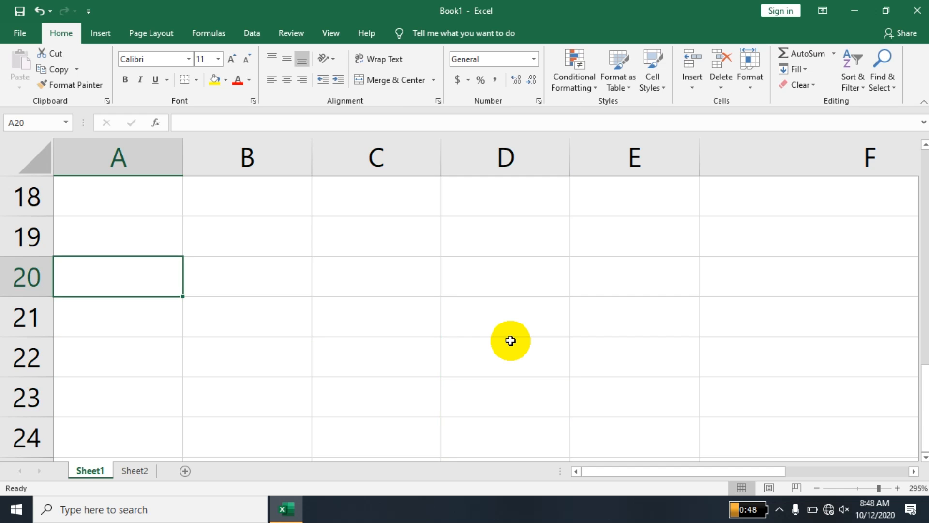
key("Up")
type("Day")
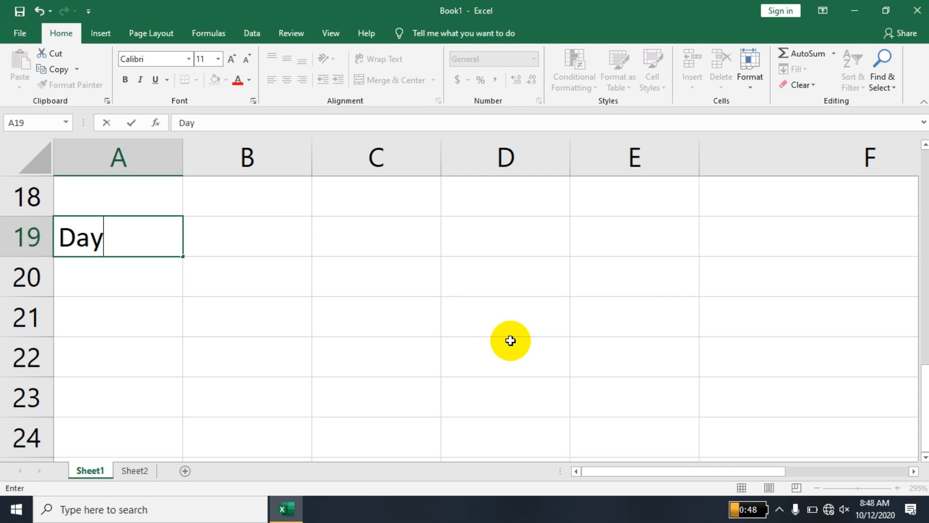
key("Return")
key("Up")
key("Right")
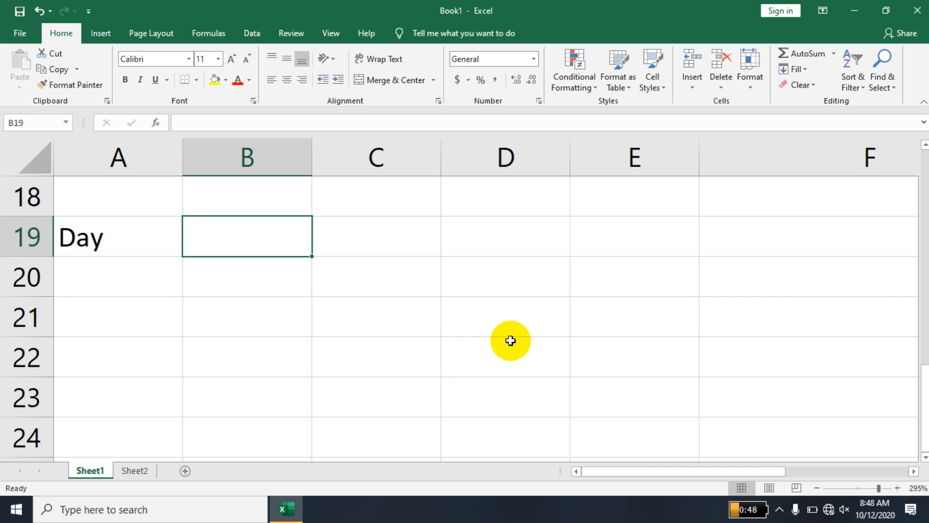
type("SAle")
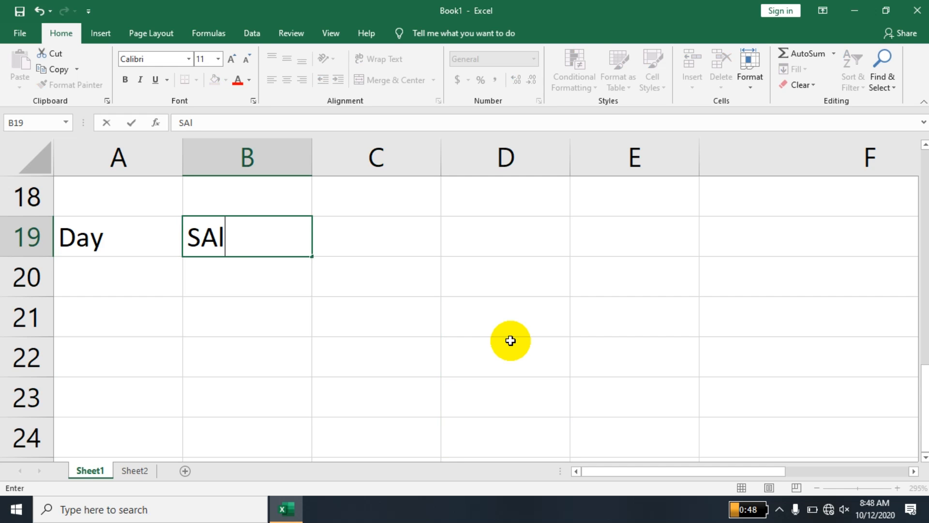
key("BackSpace")
key("BackSpace")
key("BackSpace")
type("ale")
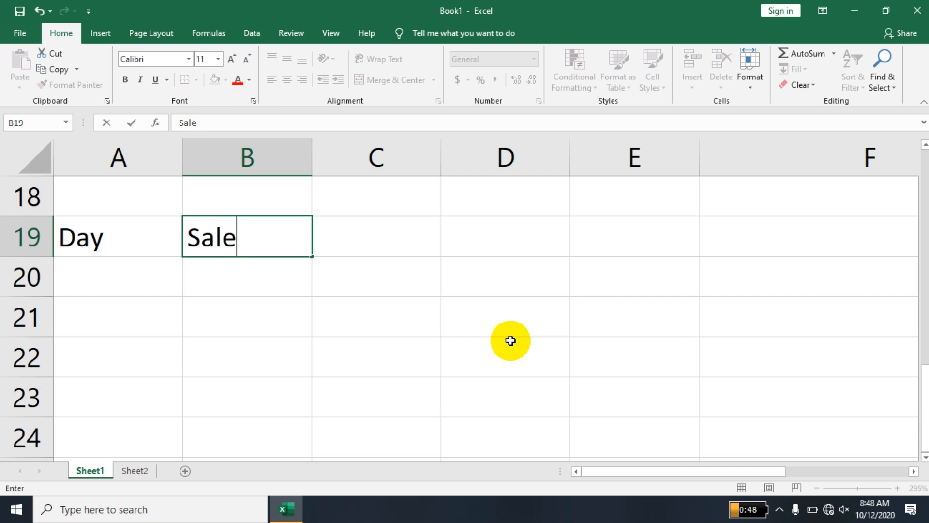
type("sz")
key("Return")
key("Up")
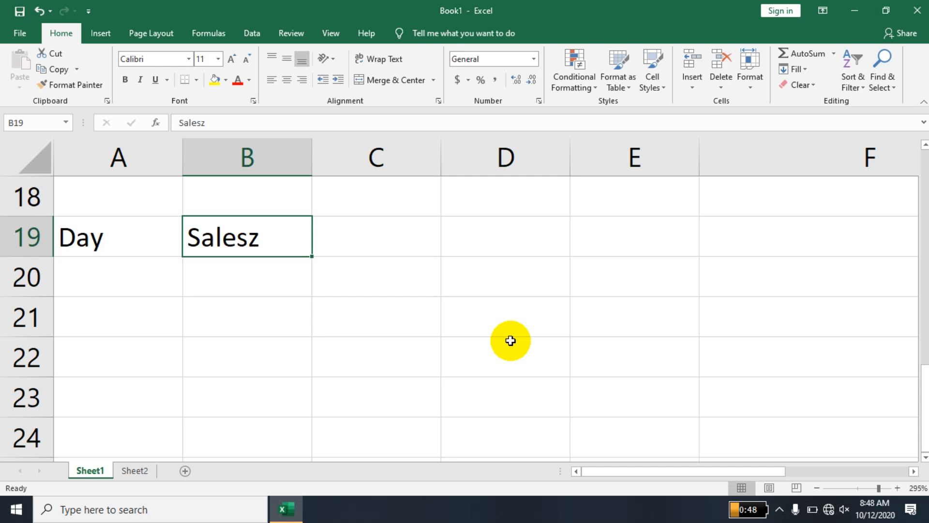
key("F2")
key("BackSpace")
key("Return")
Enter Monday in A20, fill the weekdays down to Friday, and widen column A.
key("Left")
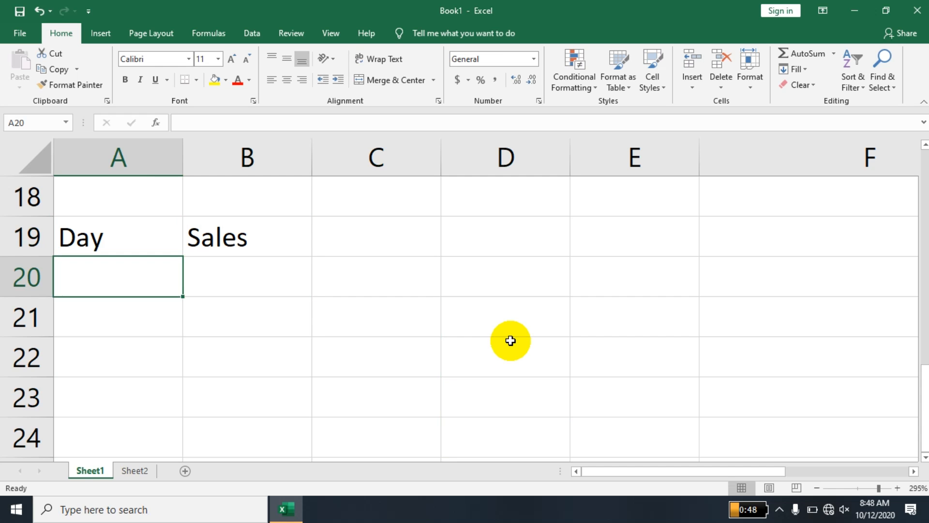
type("Monday")
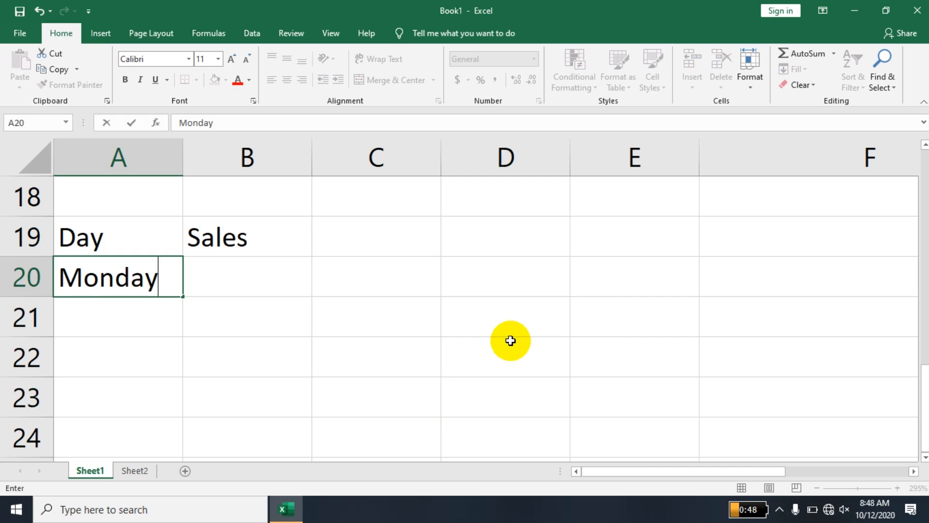
key("Return")
left_click(148, 283)
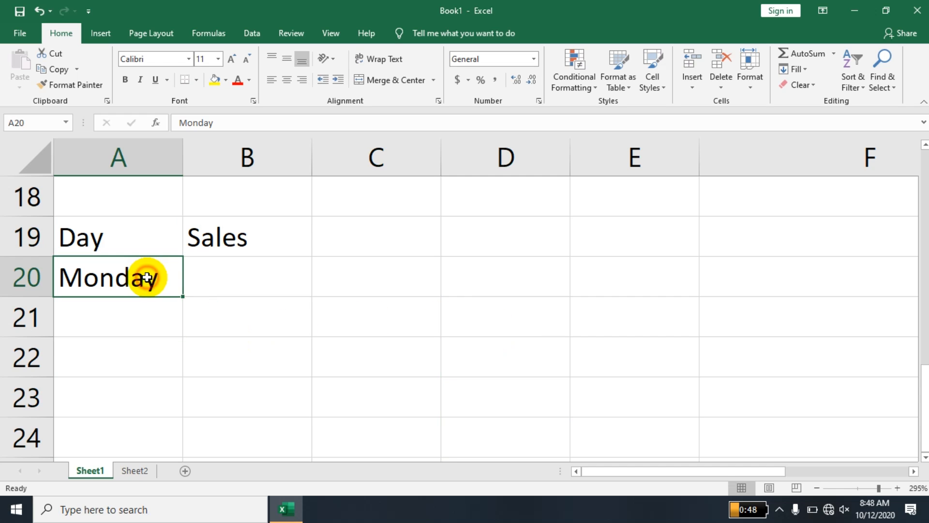
left_click_drag(182, 297, 167, 441)
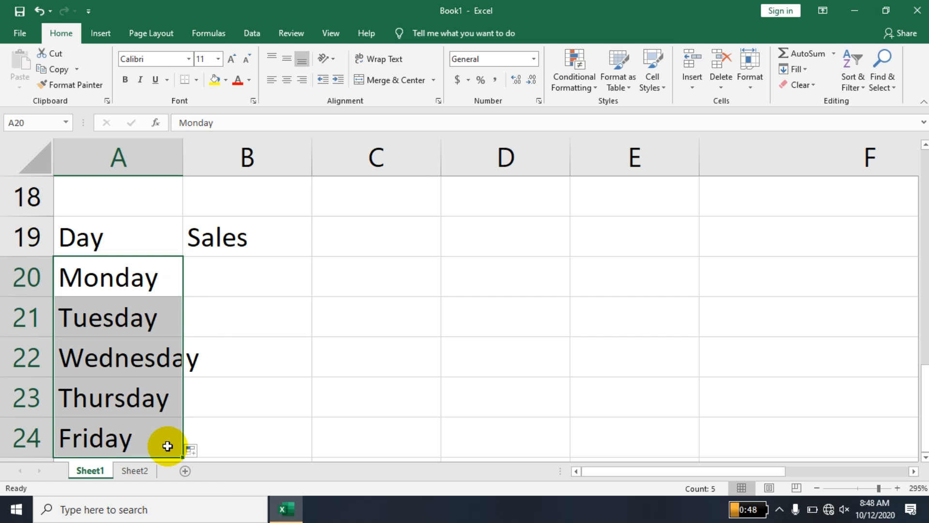
double_click(182, 167)
Enter daily sales 200, 500, 600, 300 and 100 in B20:B24.
left_click(281, 265)
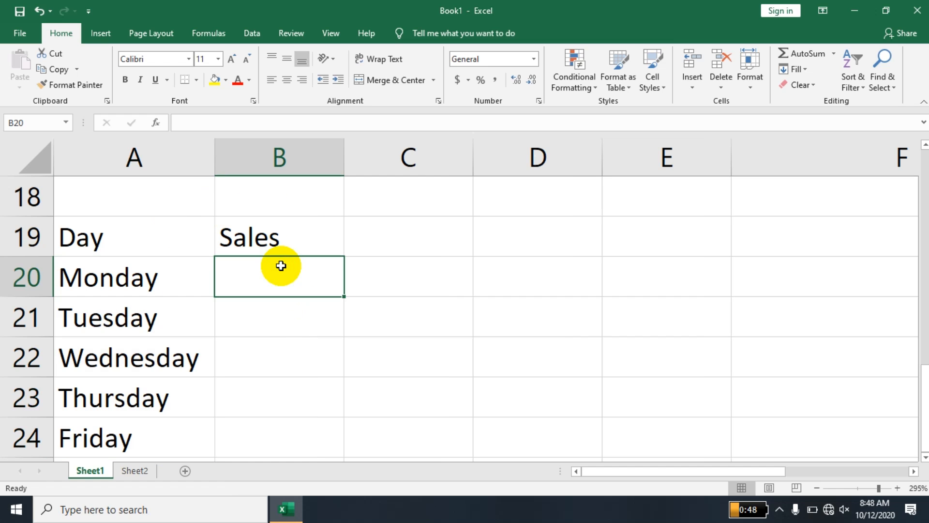
type("200")
key("Return")
type("500")
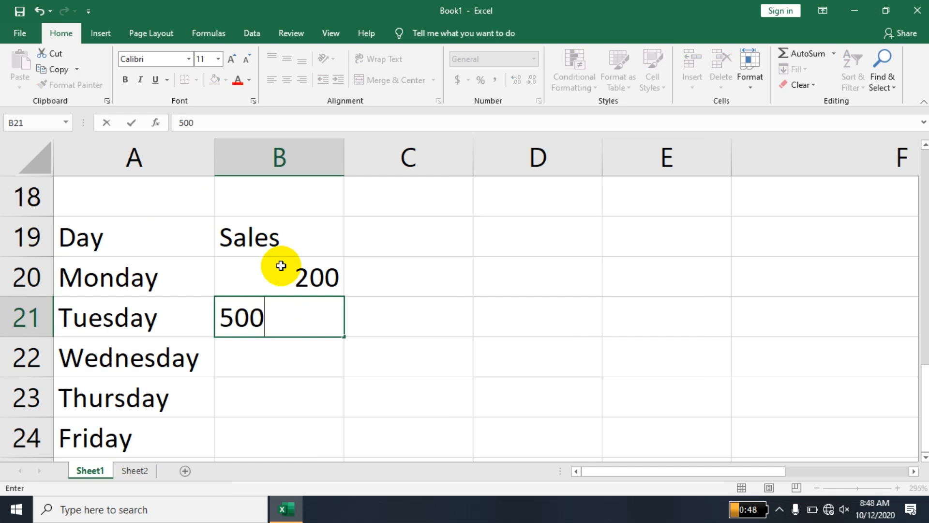
key("Return")
type("600")
key("Return")
type("300")
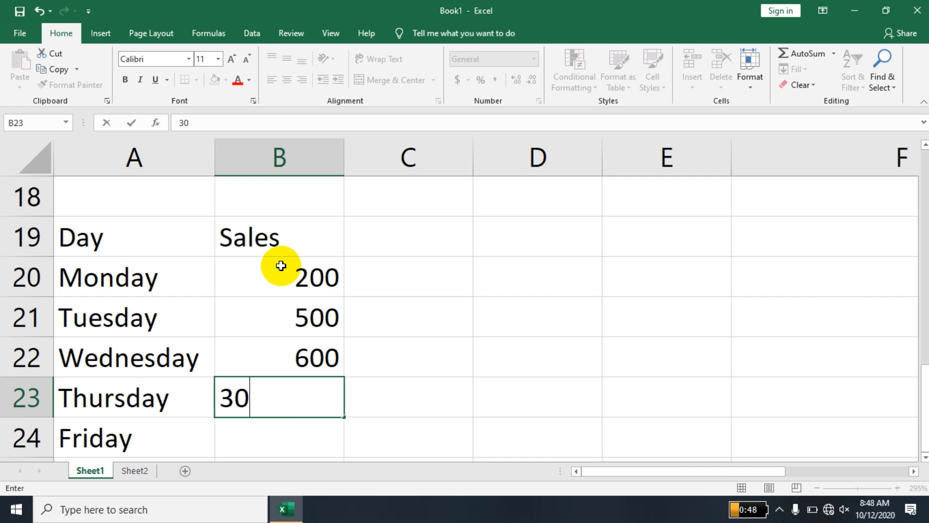
key("Return")
type("100")
key("Return")
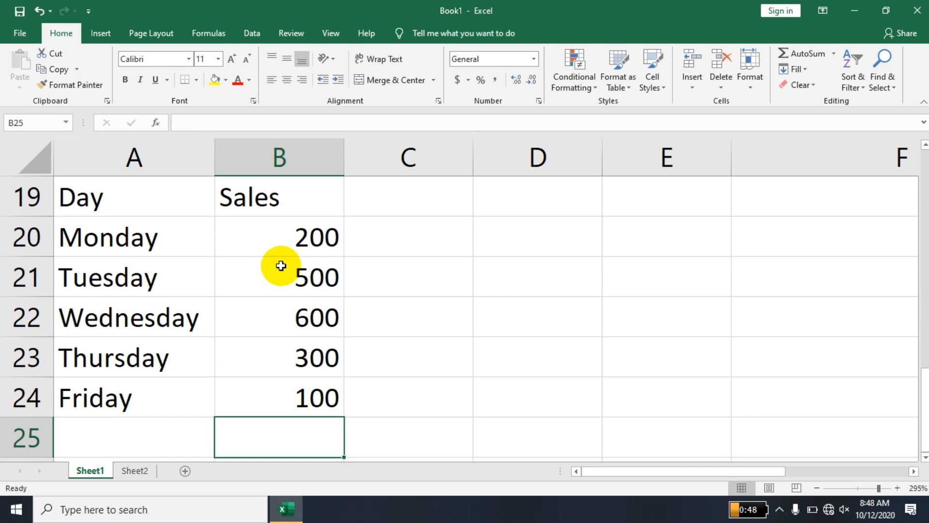
Zoom out and type the labels Total in A26 and Average in A27.
left_click(814, 494)
left_click(813, 494)
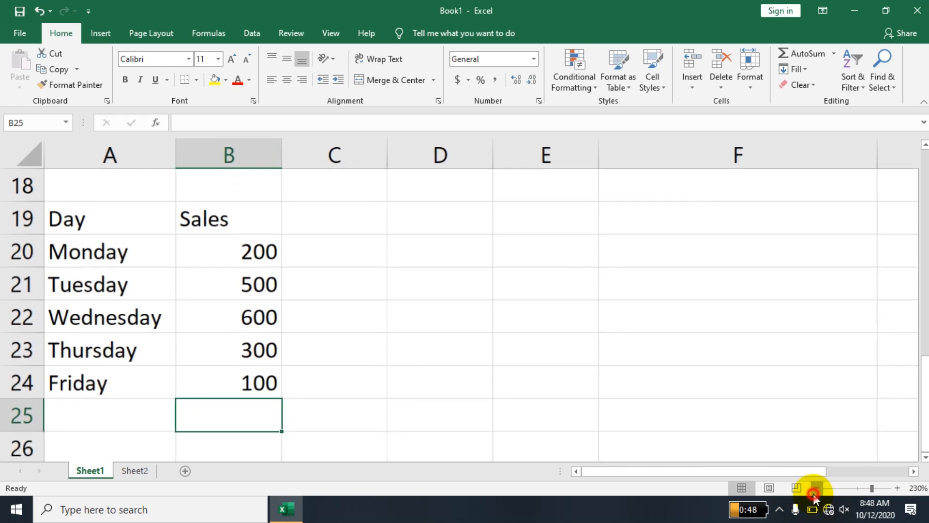
left_click(813, 494)
left_click(924, 457)
left_click(924, 457)
left_click(923, 457)
left_click(90, 373)
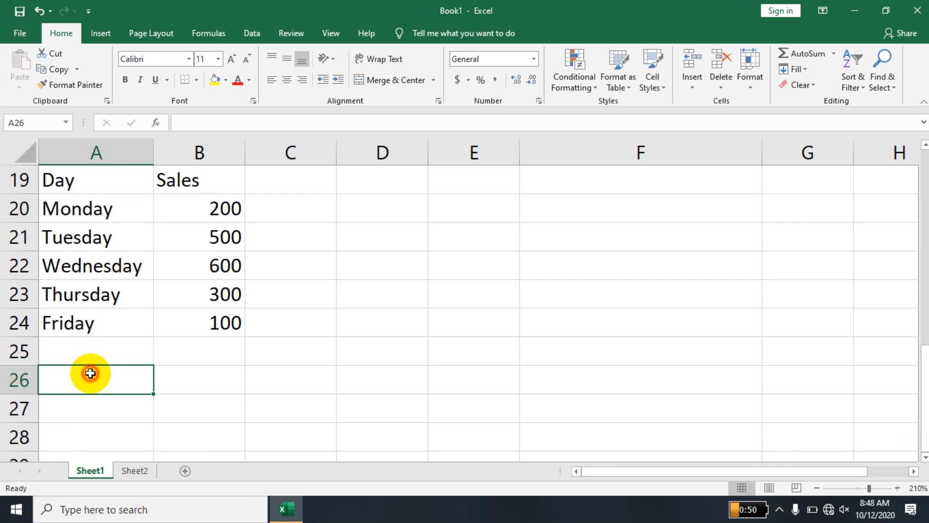
type("Total")
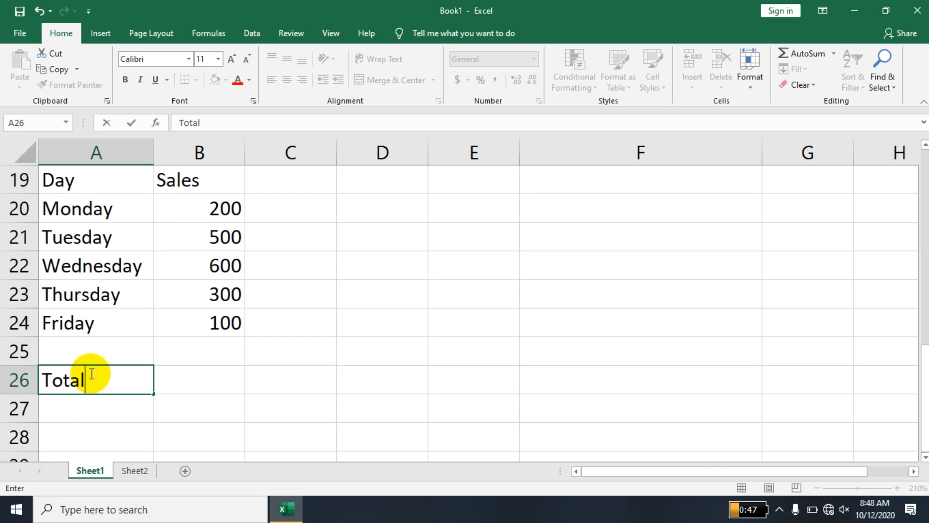
key("Return")
type("Average")
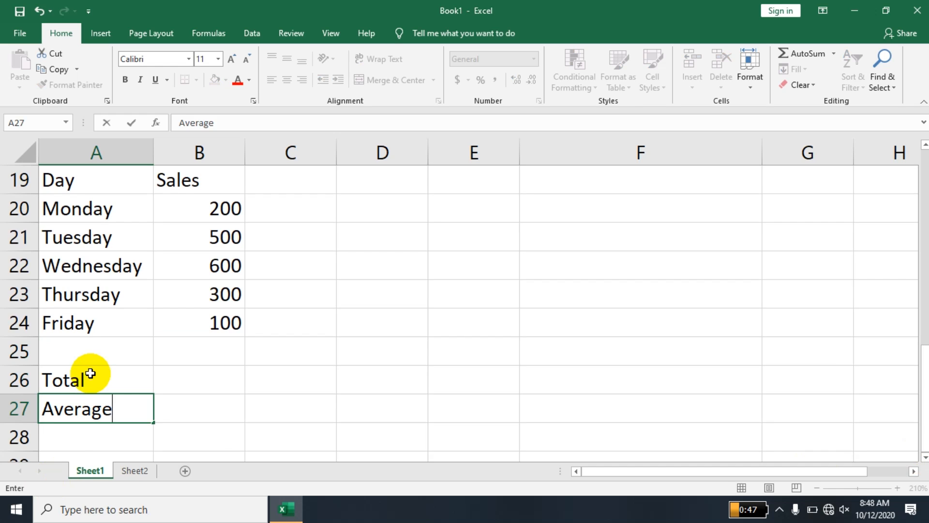
key("Return")
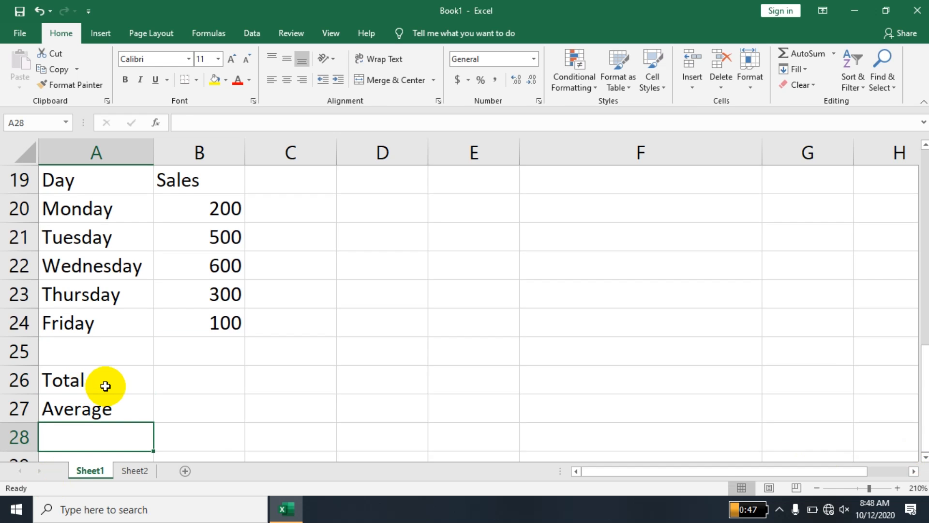
left_click(190, 370)
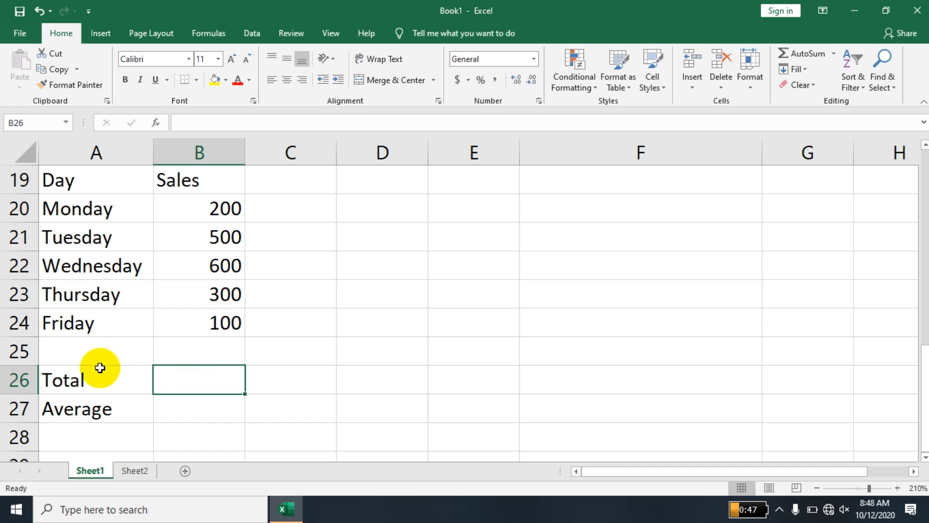
Centre the Day/Sales table contents and shade A26:B27 light grey.
left_click_drag(129, 180, 196, 401)
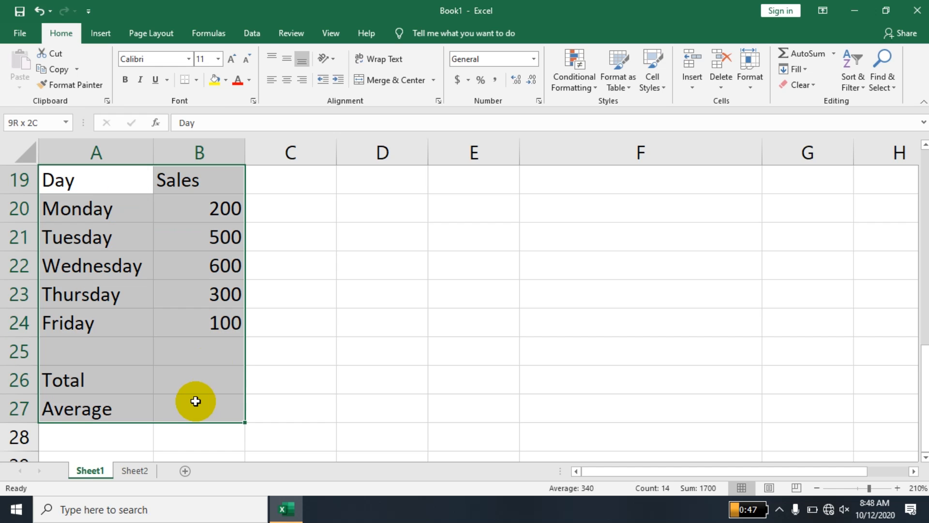
left_click(287, 78)
left_click(318, 230)
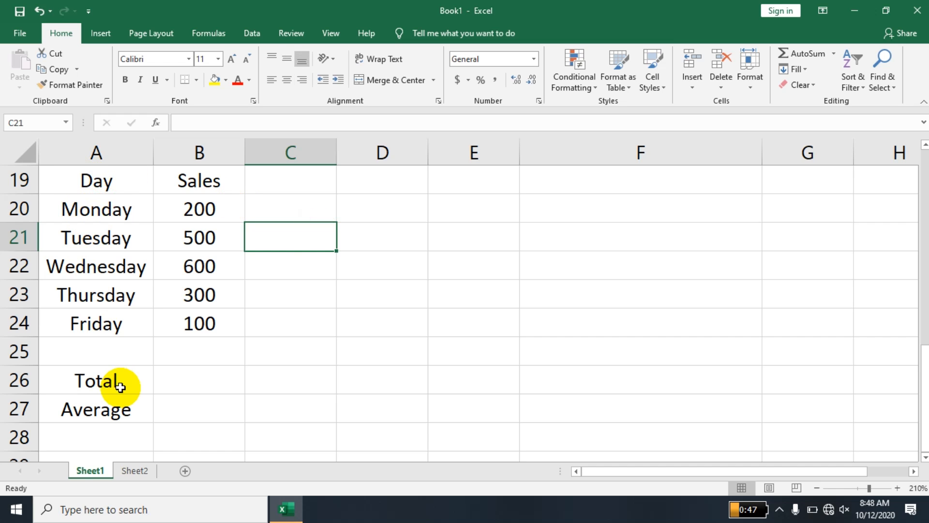
left_click_drag(95, 383, 168, 405)
left_click(226, 80)
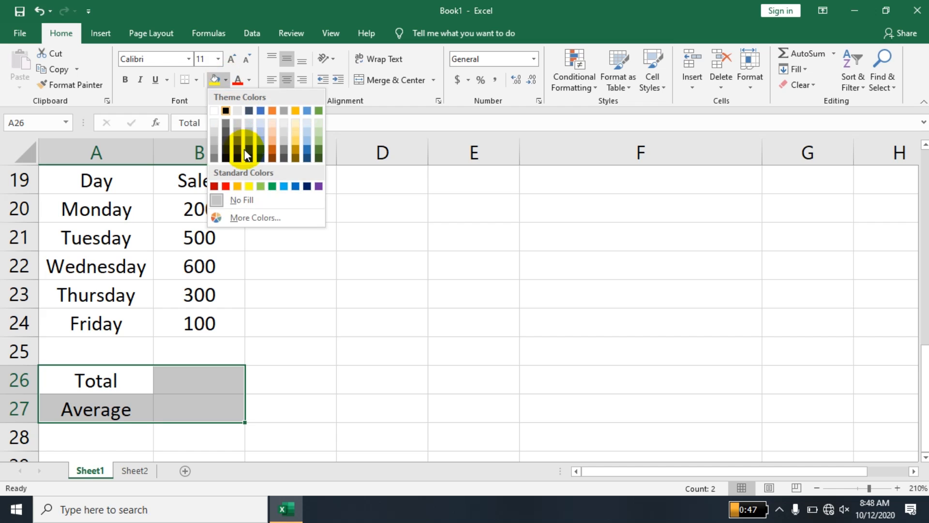
left_click(214, 140)
Add a border under the Total row and bold the Total and Average labels.
left_click(215, 344)
left_click_drag(95, 380, 175, 414)
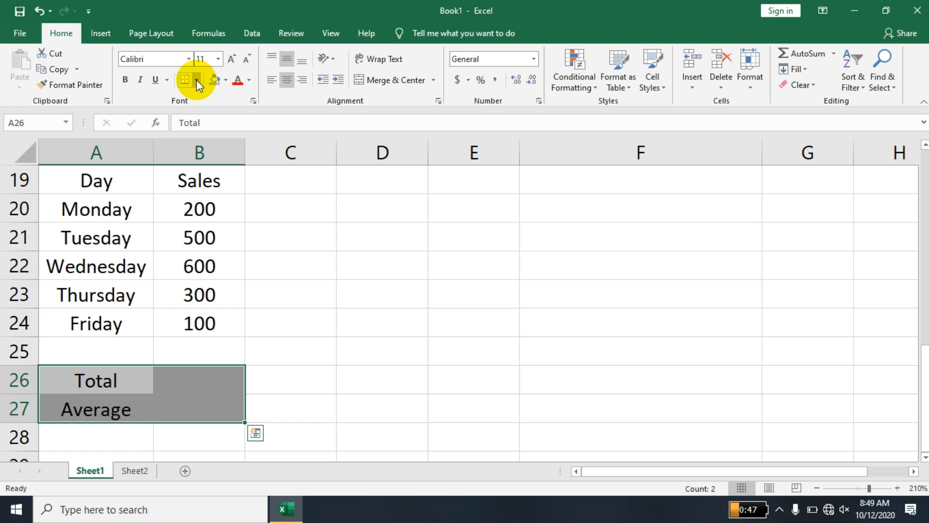
left_click(164, 370)
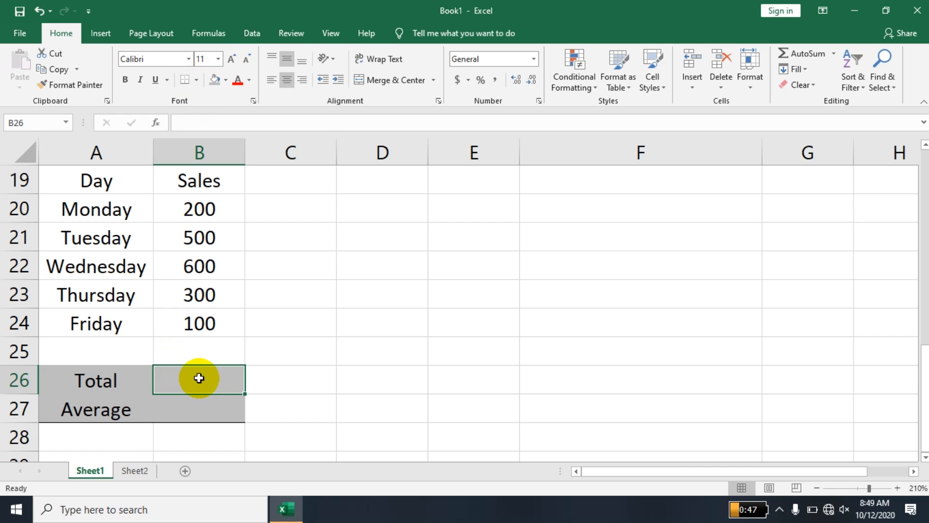
left_click_drag(199, 378, 97, 376)
left_click(180, 79)
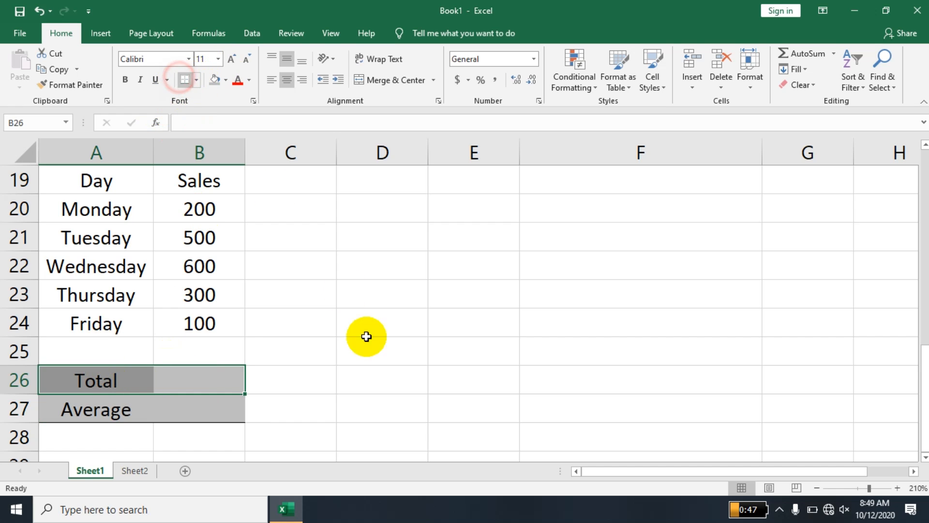
left_click(369, 363)
left_click_drag(116, 374, 111, 405)
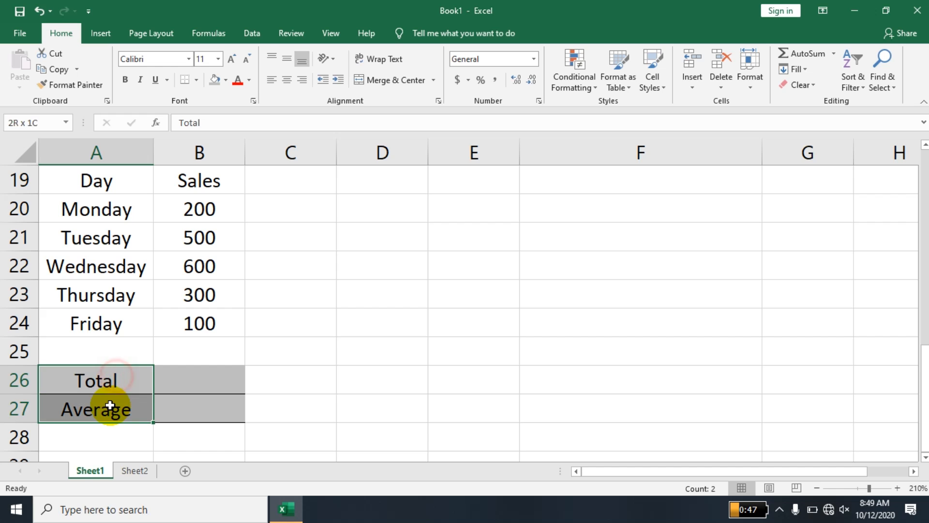
key("ctrl+b")
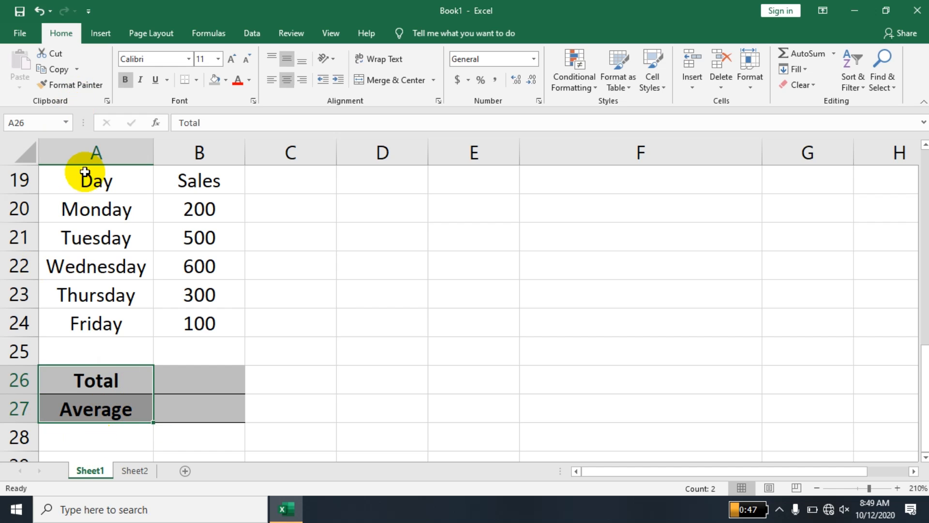
Left-align column A, then re-centre the Day heading in A19.
left_click(83, 151)
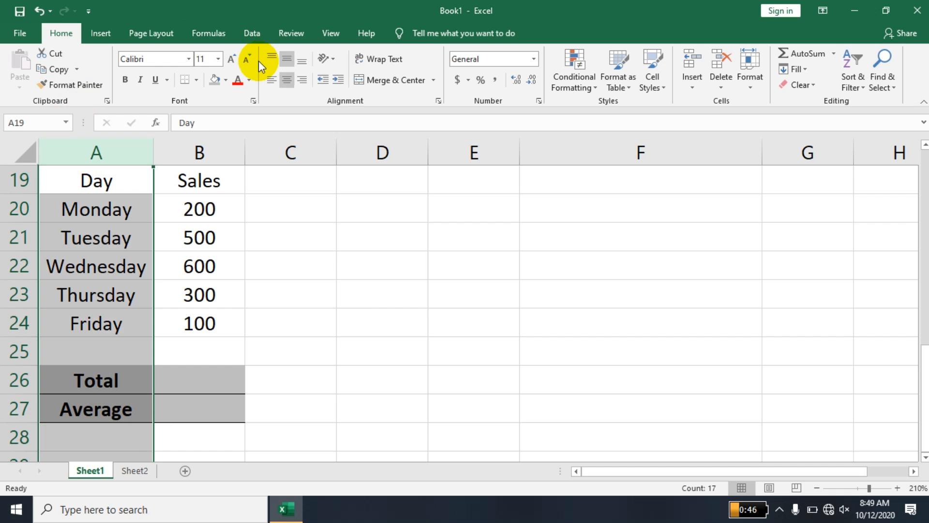
left_click(272, 78)
left_click(251, 293)
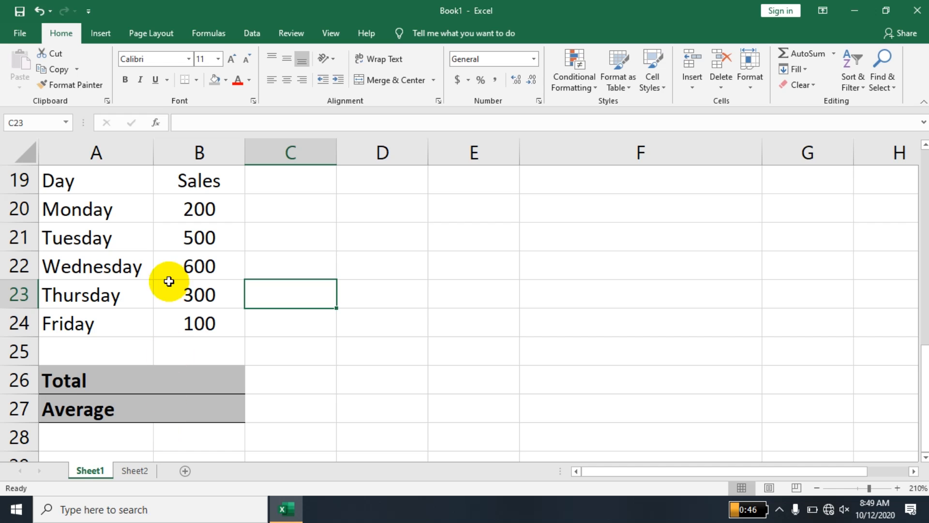
left_click(109, 187)
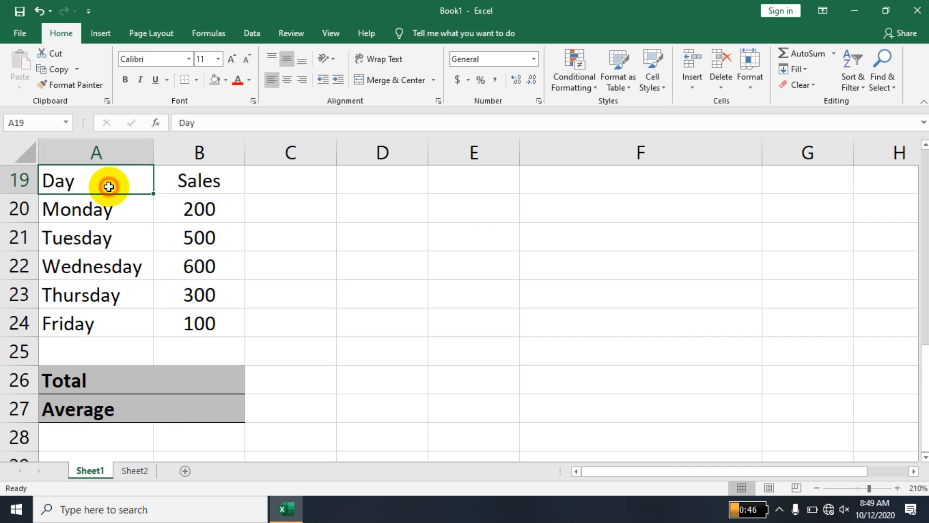
left_click(288, 80)
left_click(203, 391)
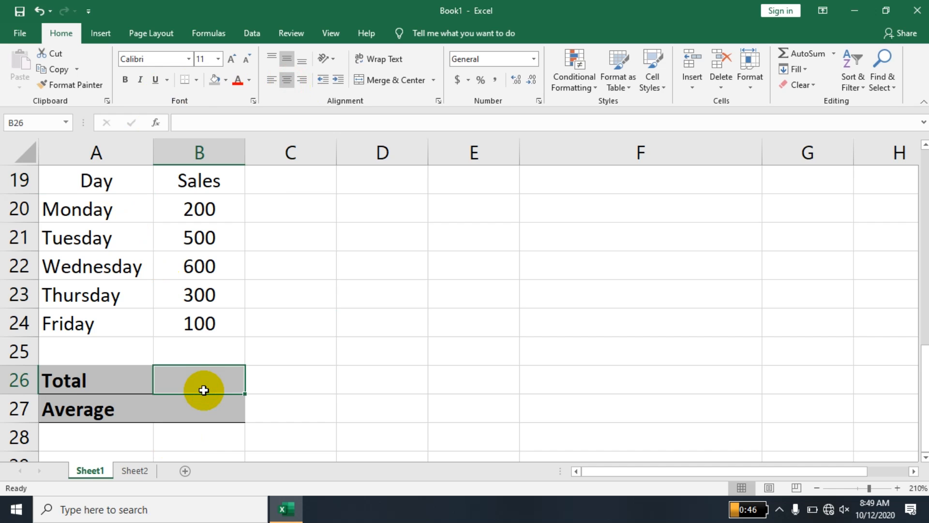
Enter =B20+B21+B22+B23+B24 in B26 to get a Total of 1700.
type("=")
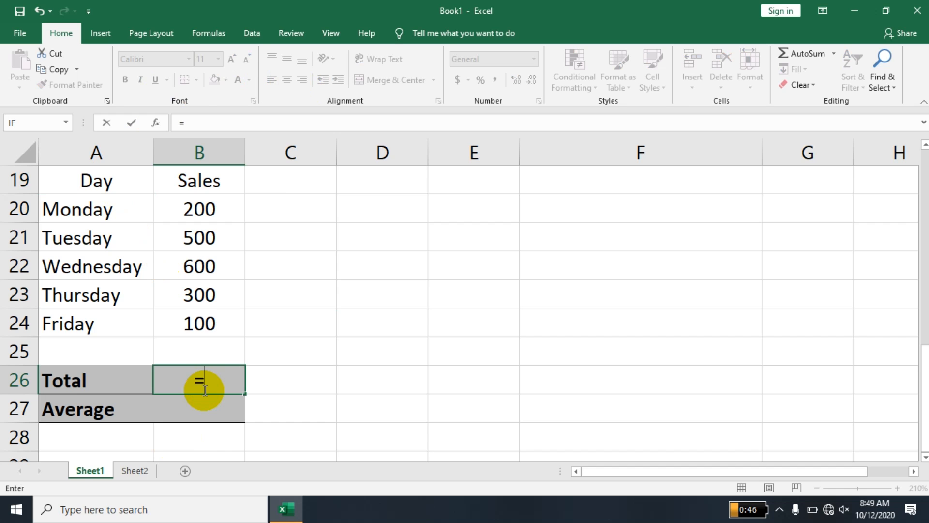
left_click(206, 213)
type("+")
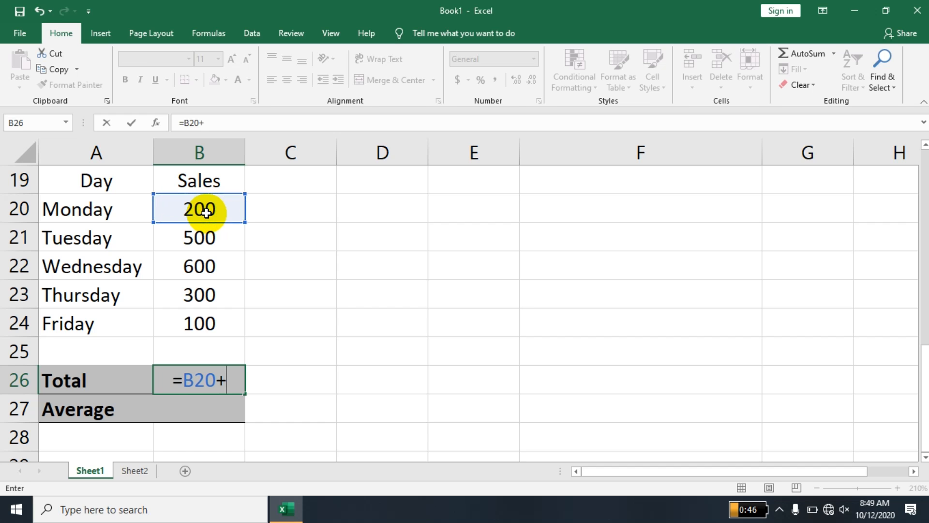
left_click(204, 233)
type("+")
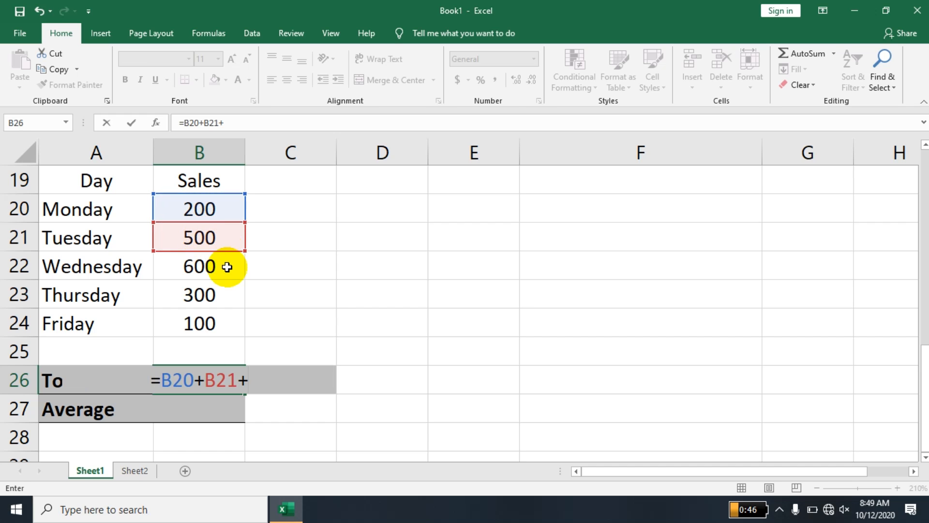
left_click(226, 267)
type("+")
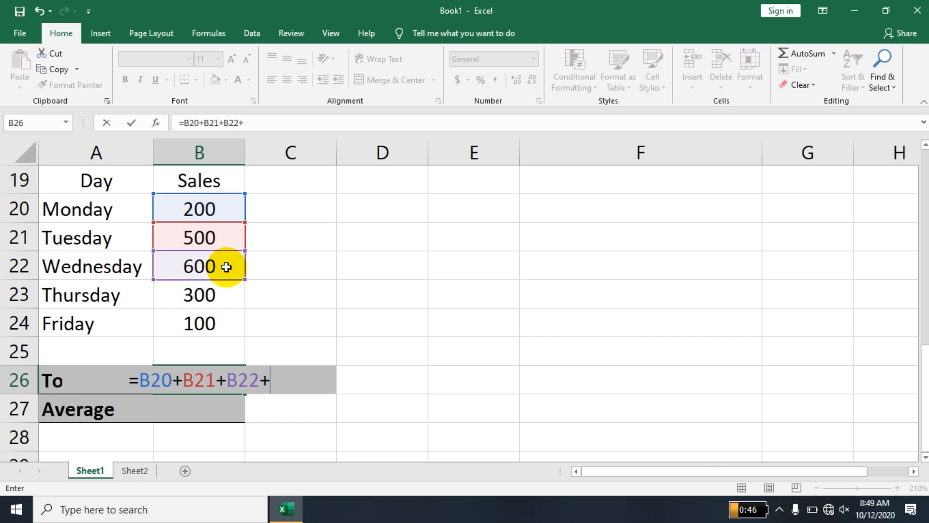
left_click(209, 294)
type("+")
left_click(201, 323)
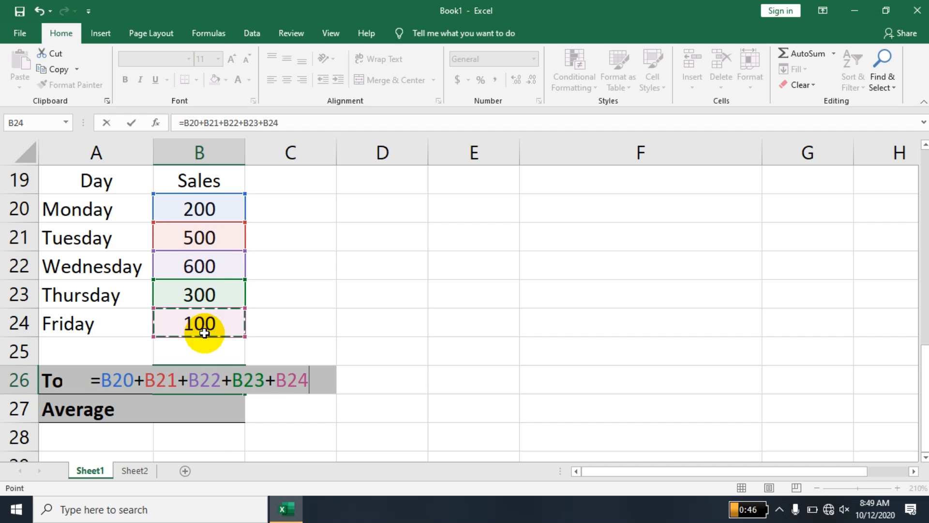
key("Return")
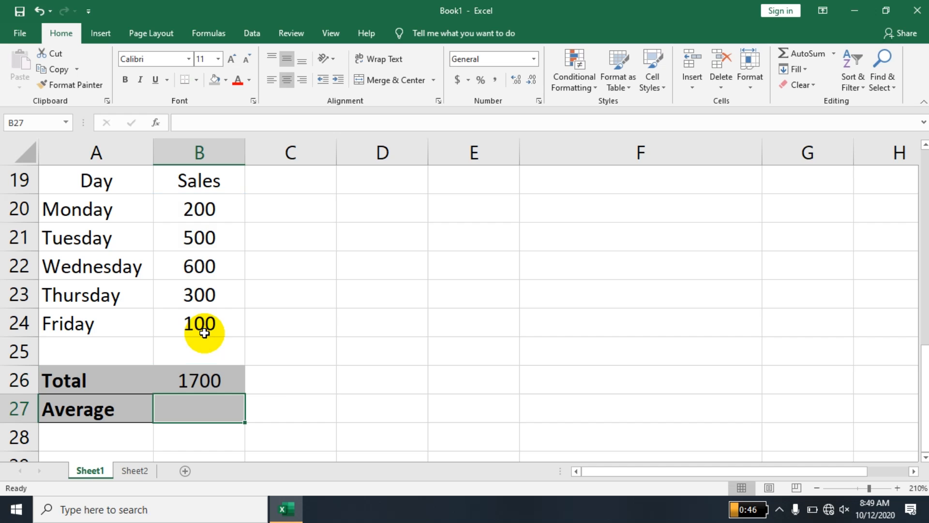
key("Up")
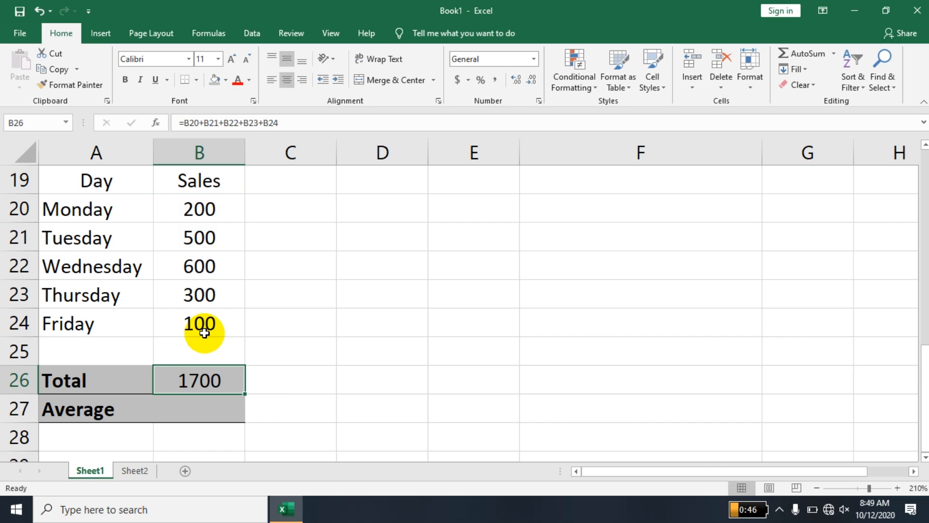
Replace the B26 total with =SUM(B20:B24).
key("Delete")
type("=sum")
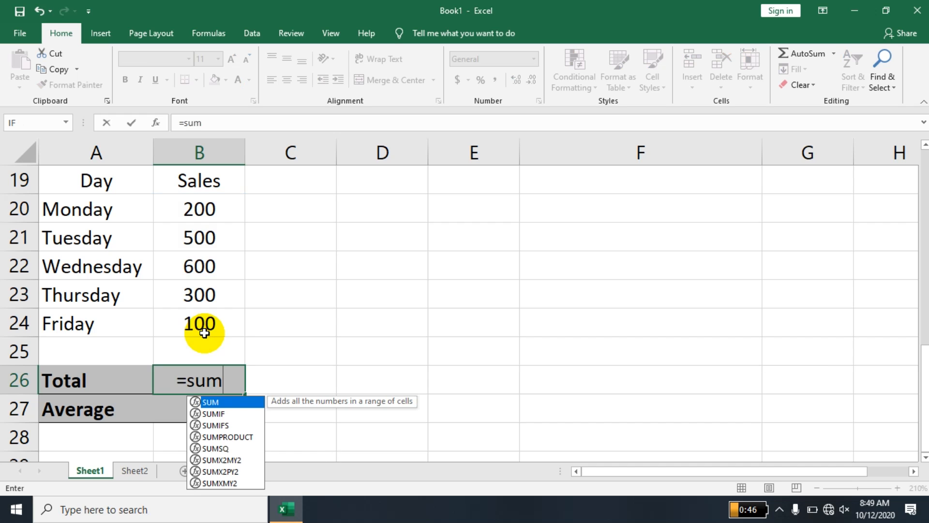
type("(")
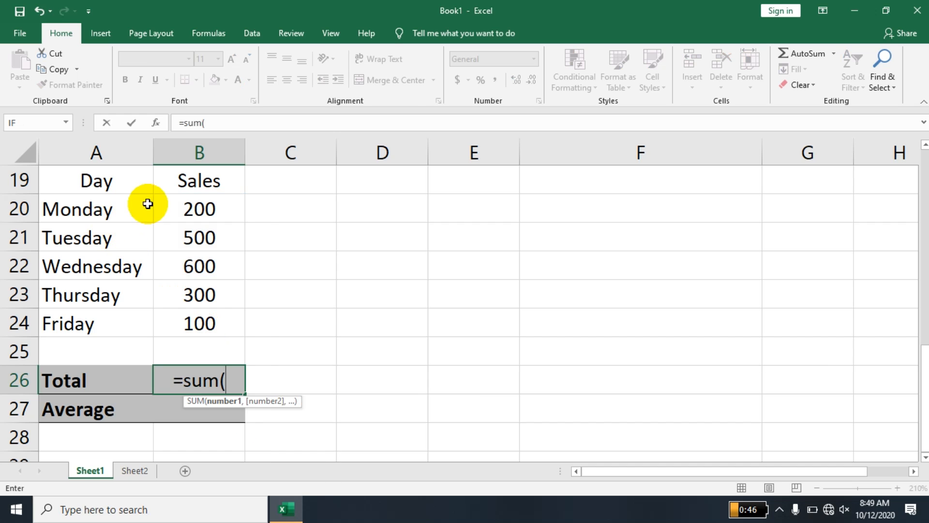
left_click_drag(182, 205, 208, 317)
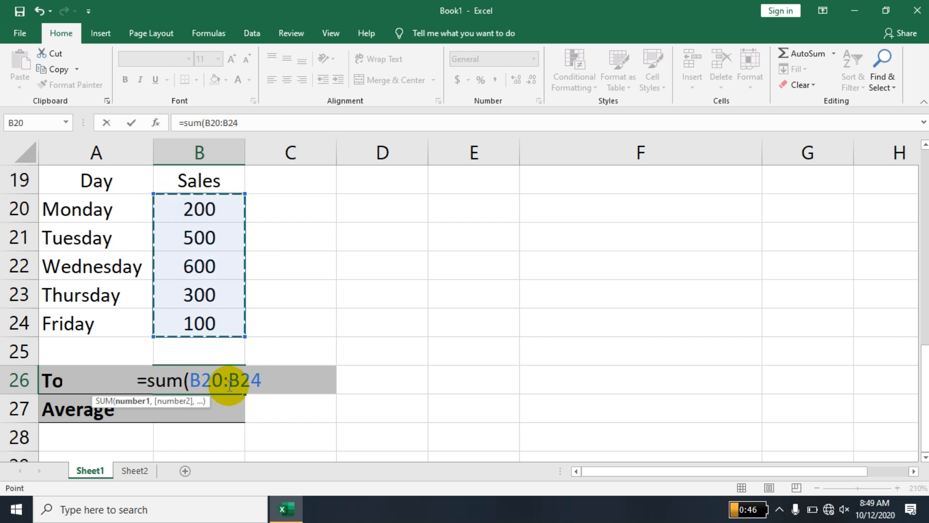
key("Return")
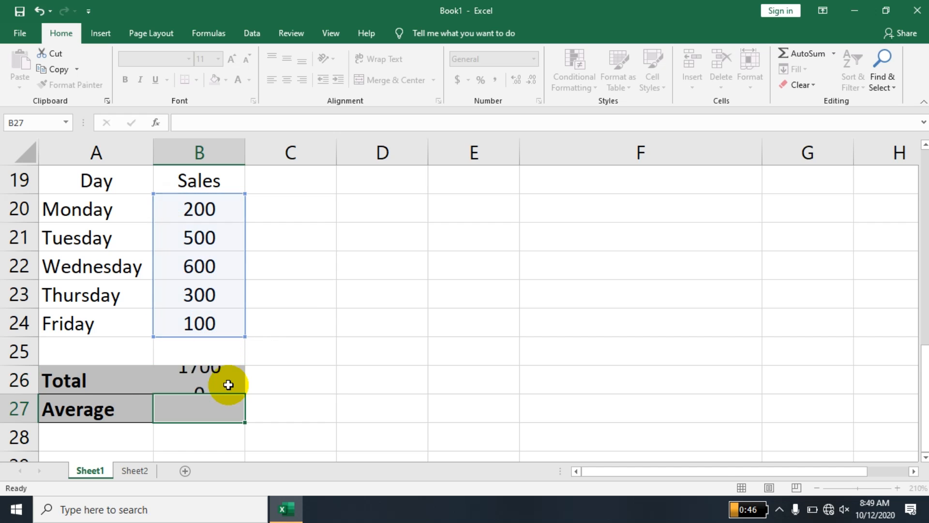
Clear B26 and regenerate the total with AutoSum over B20:B26.
left_click(228, 384)
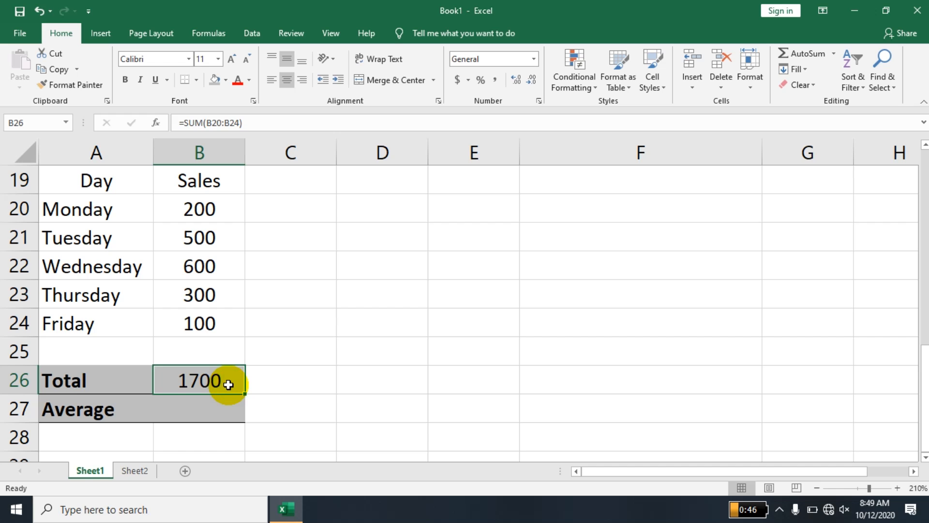
key("Delete")
left_click_drag(209, 204, 214, 381)
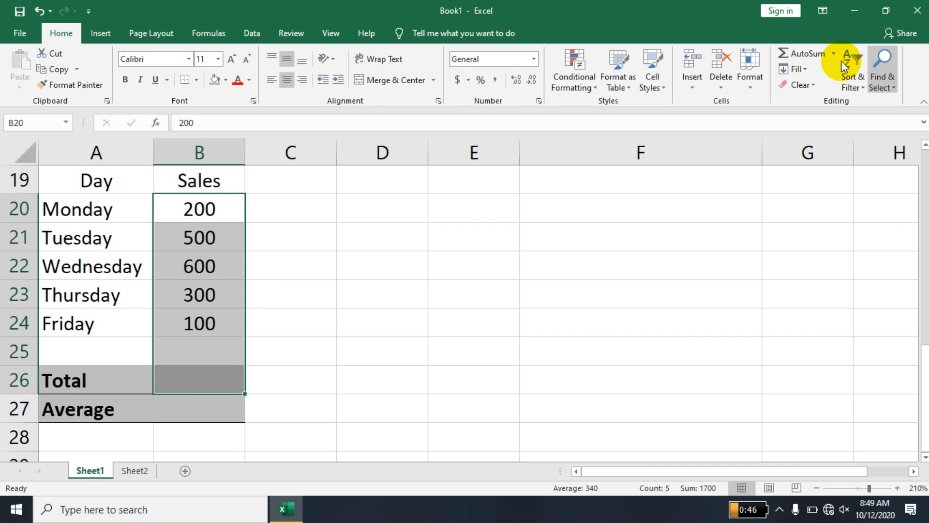
left_click(803, 57)
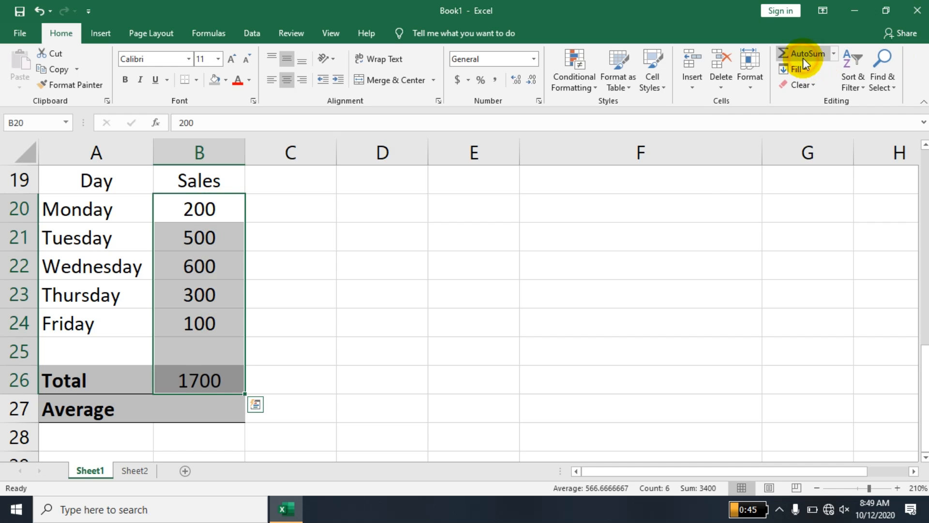
left_click(382, 310)
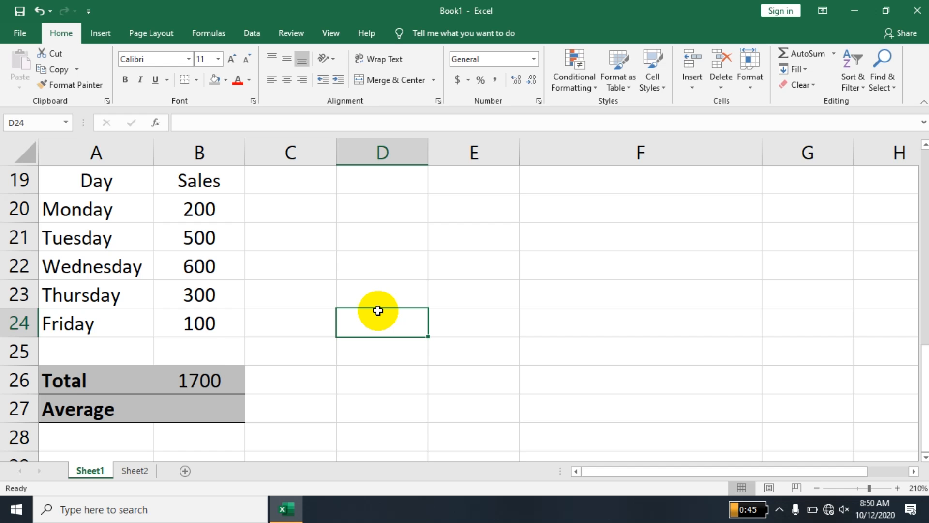
Rewrite the B26 SUM with comma-separated references, adding B22.
double_click(213, 379)
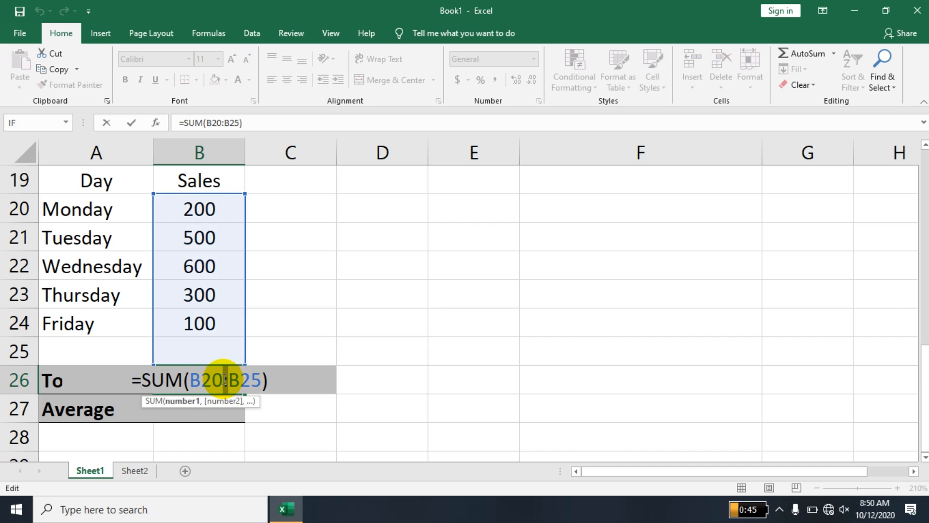
left_click(225, 379)
key("BackSpace")
type(",")
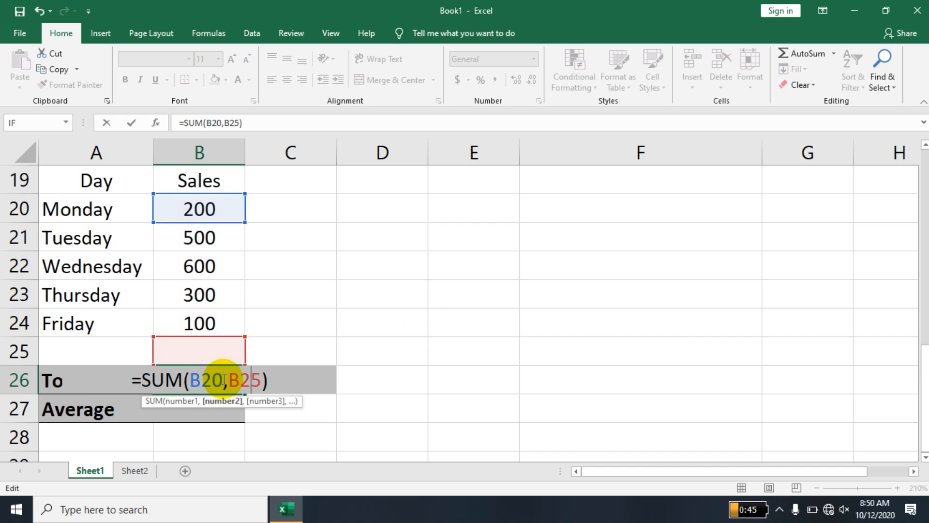
key("Right")
key("Right")
key("Left")
type(",b22")
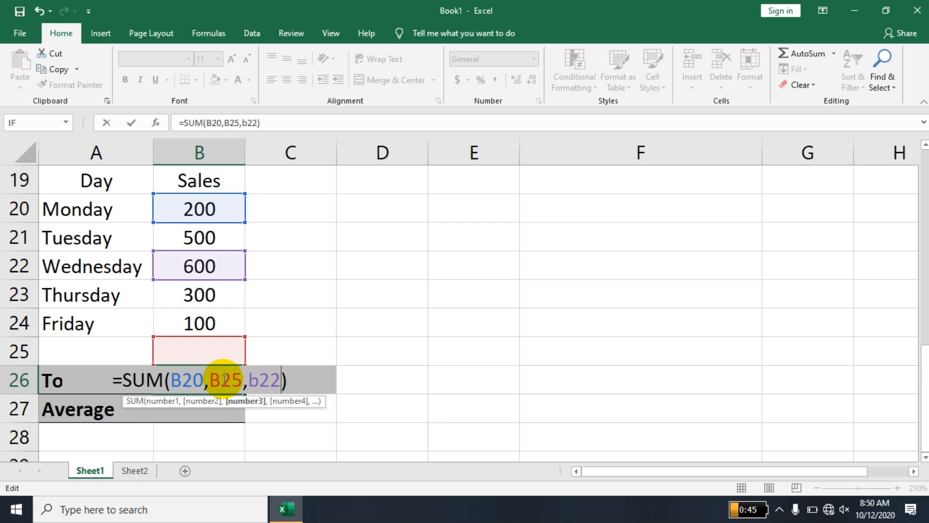
key("Return")
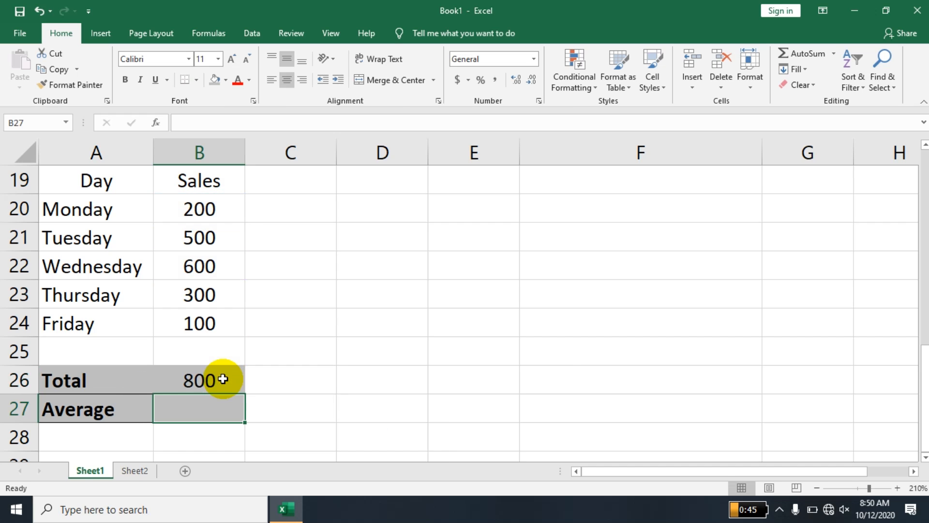
Discard that formula and re-total B20:B24 with AutoSum so B26 shows 1700.
double_click(223, 379)
left_click(287, 378)
left_click_drag(266, 375, 116, 372)
key("BackSpace")
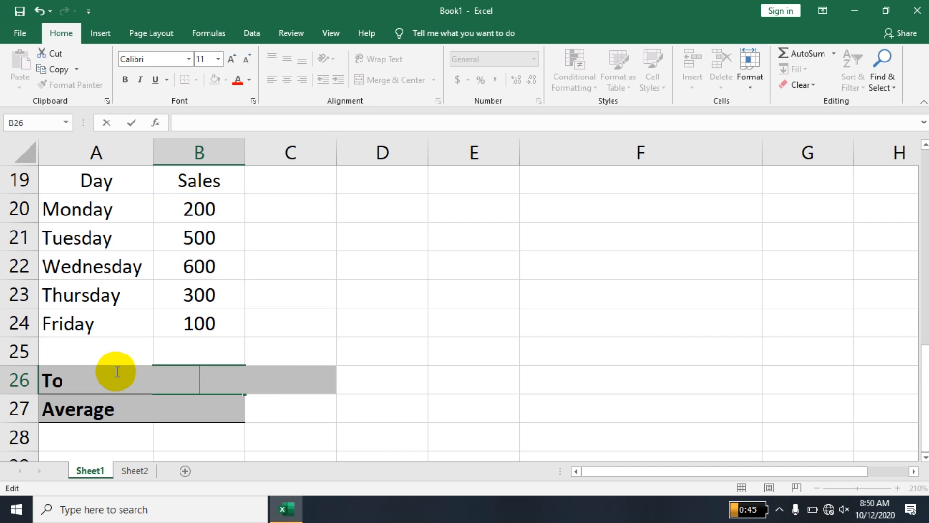
key("Escape")
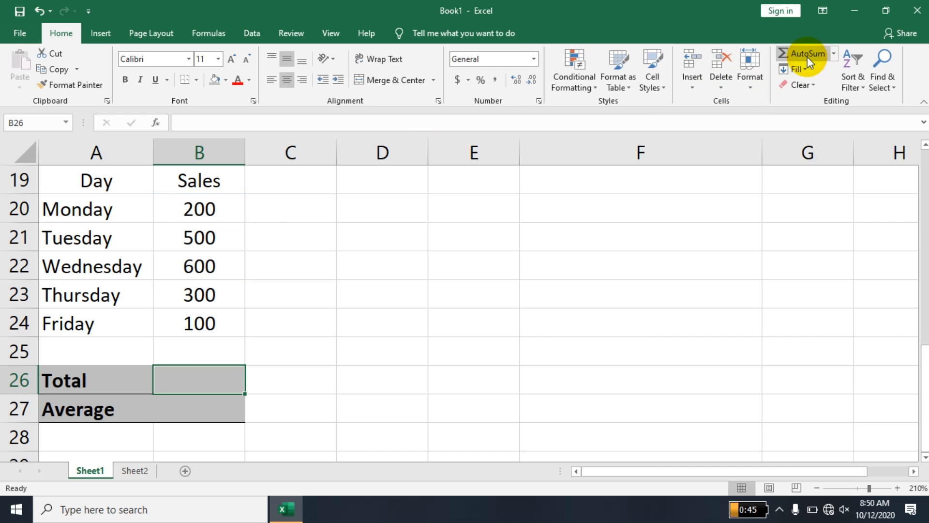
left_click(369, 332)
left_click_drag(201, 207, 206, 372)
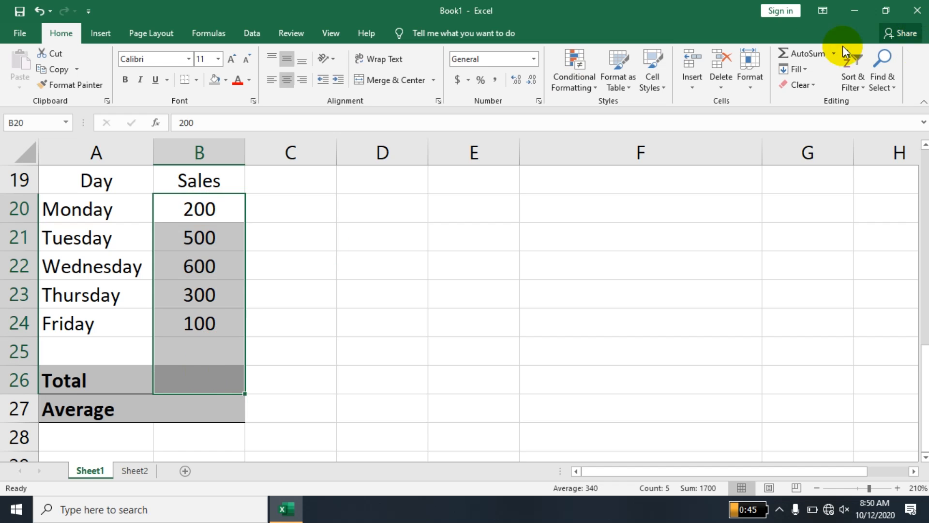
left_click(799, 51)
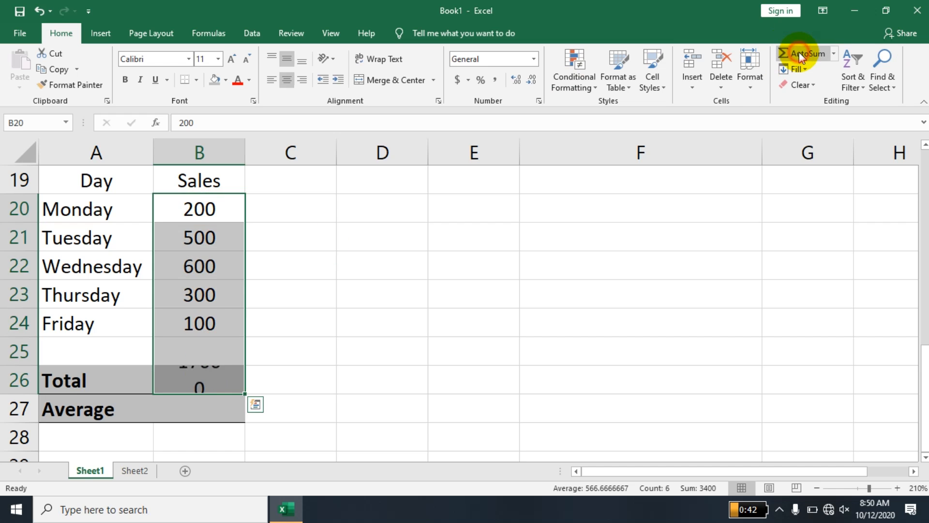
left_click(202, 322)
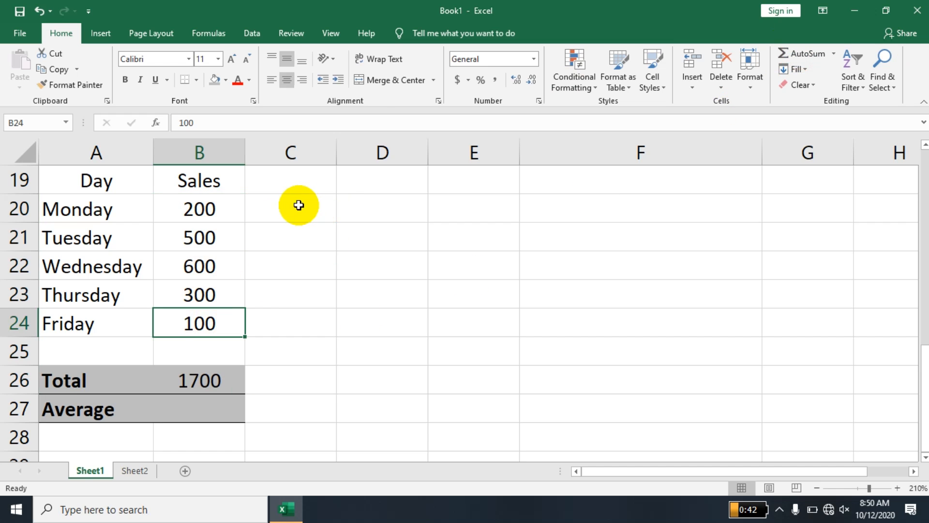
left_click(300, 206)
left_click(411, 233)
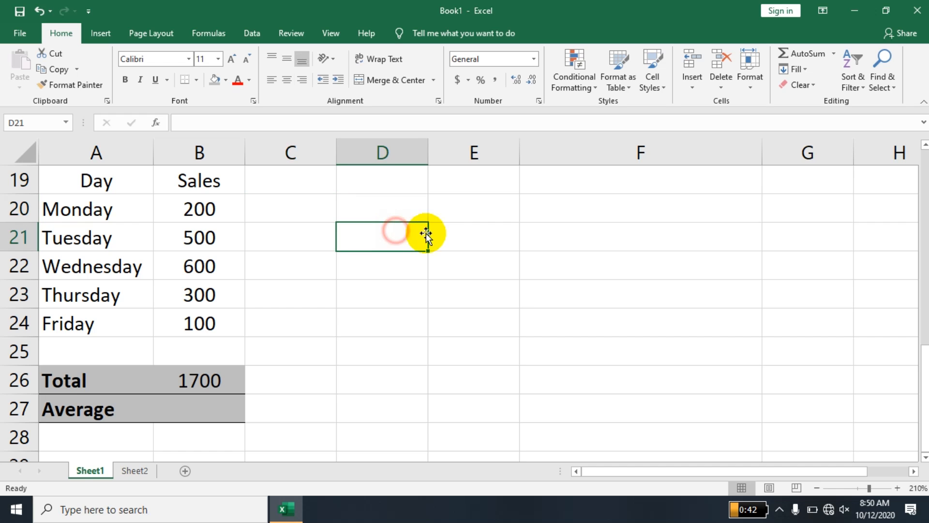
left_click(455, 260)
left_click(533, 290)
left_click(798, 327)
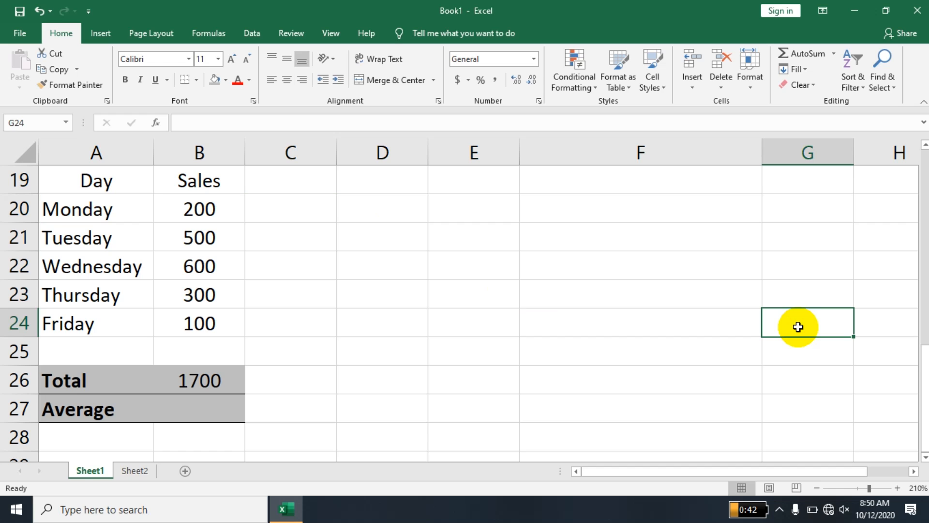
left_click_drag(303, 209, 417, 264)
left_click_drag(601, 228, 733, 342)
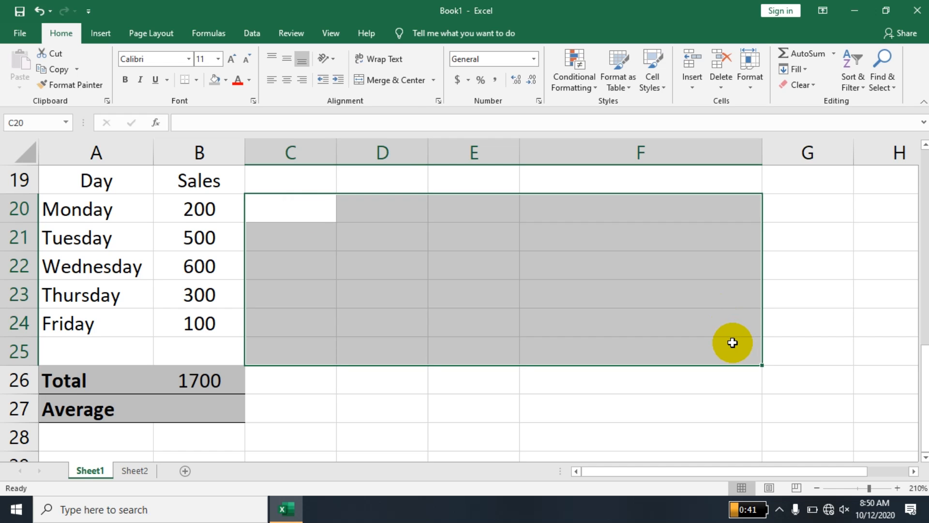
left_click(443, 417)
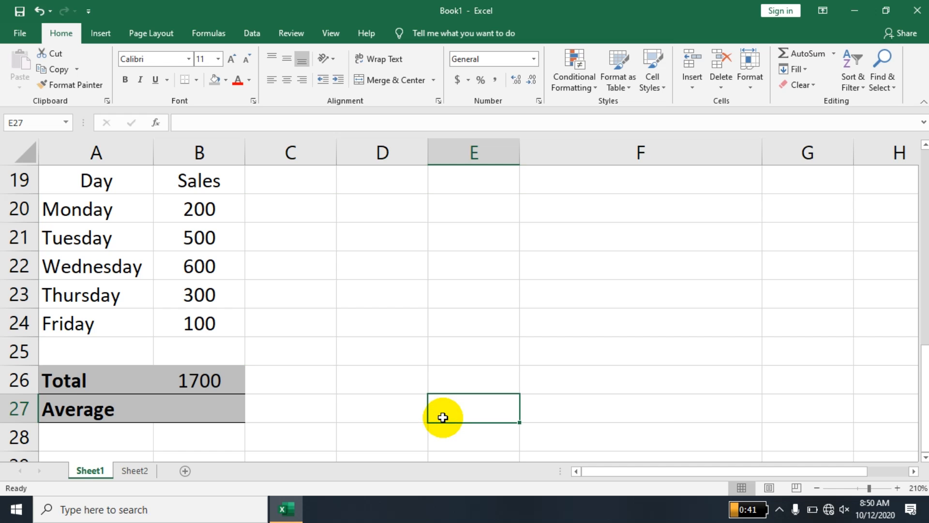
left_click_drag(217, 214, 651, 210)
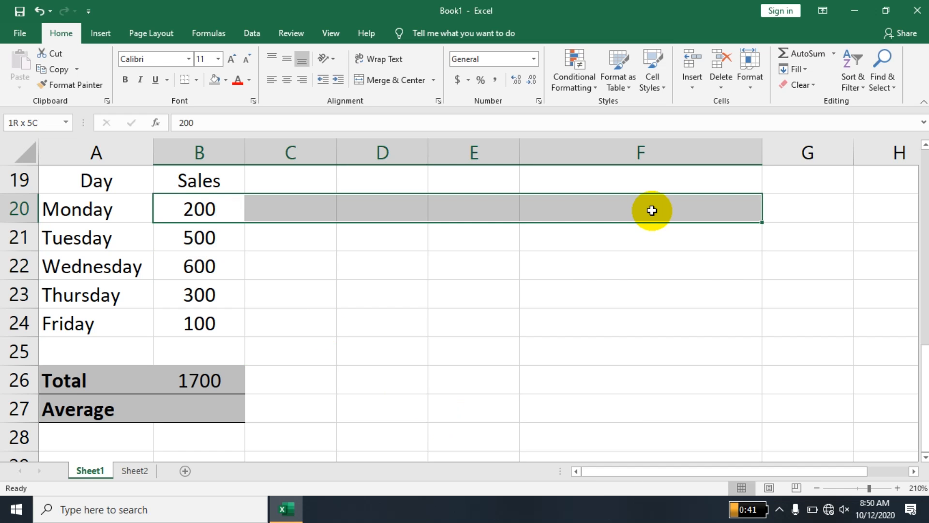
left_click(199, 226)
left_click_drag(199, 208, 194, 325)
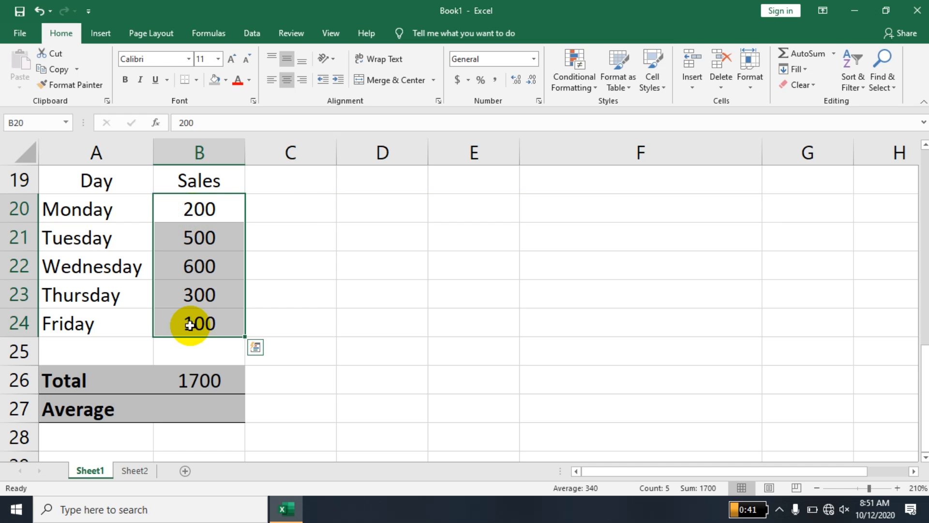
left_click(296, 211)
left_click(415, 216)
left_click(495, 216)
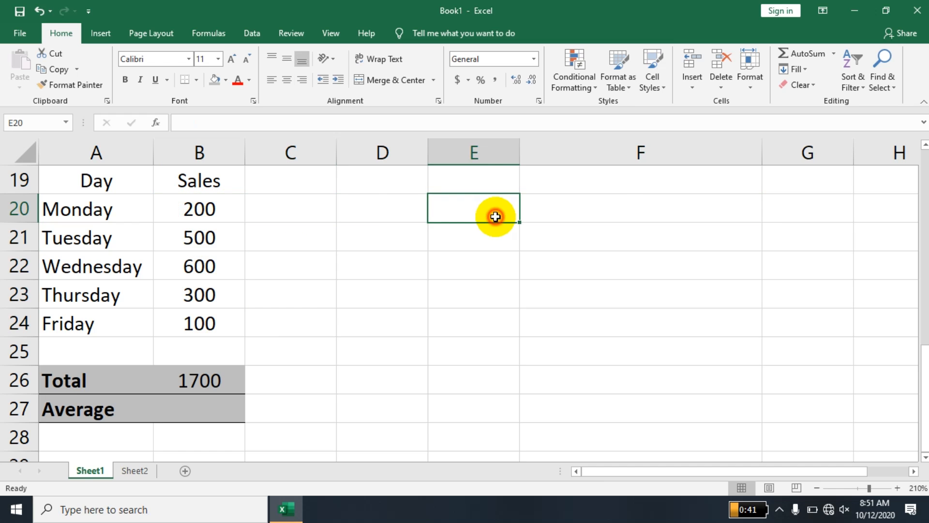
left_click(624, 212)
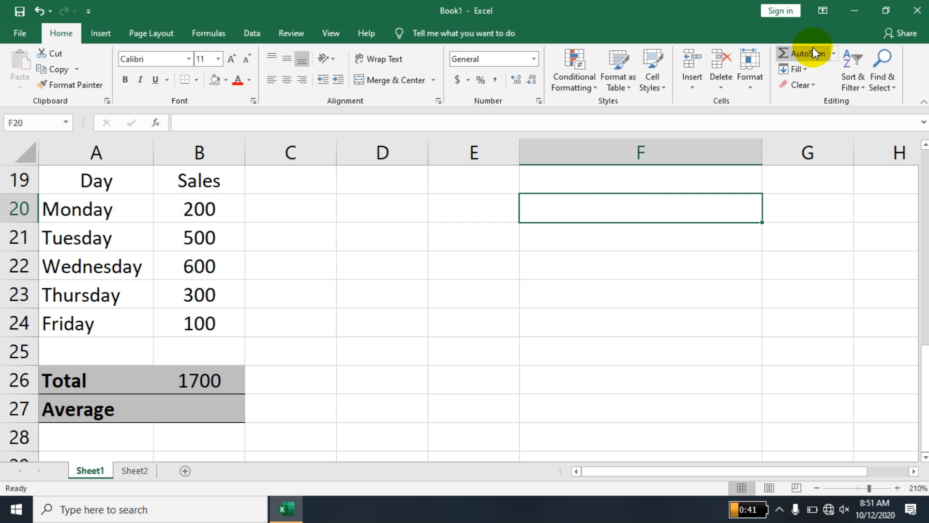
left_click(213, 403)
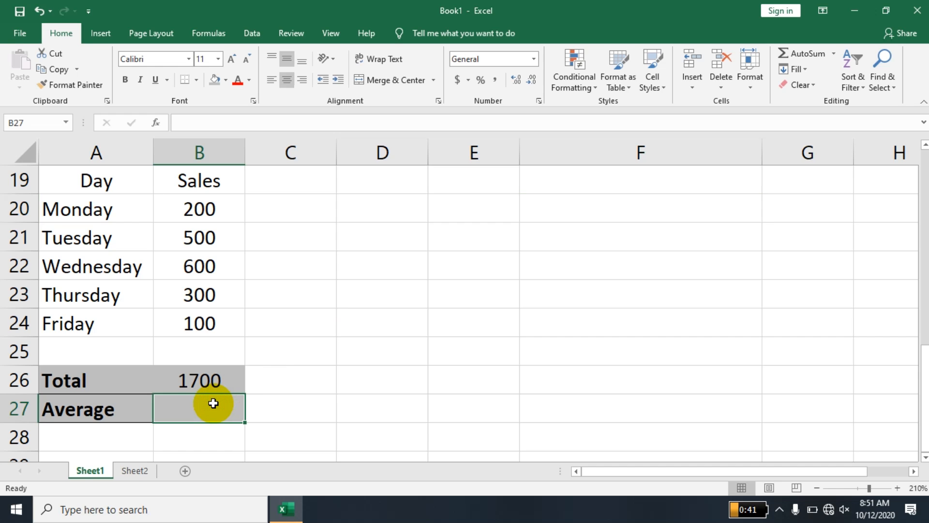
Enter =AVERAGE(B20:B24) in B27 so the Average shows 340.
type("=average")
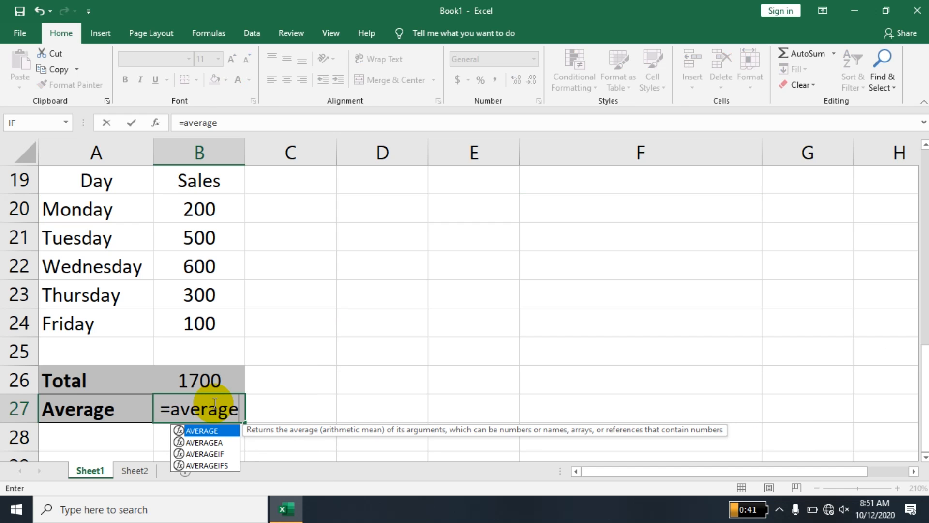
type("(")
left_click(220, 203)
left_click_drag(216, 282, 216, 318)
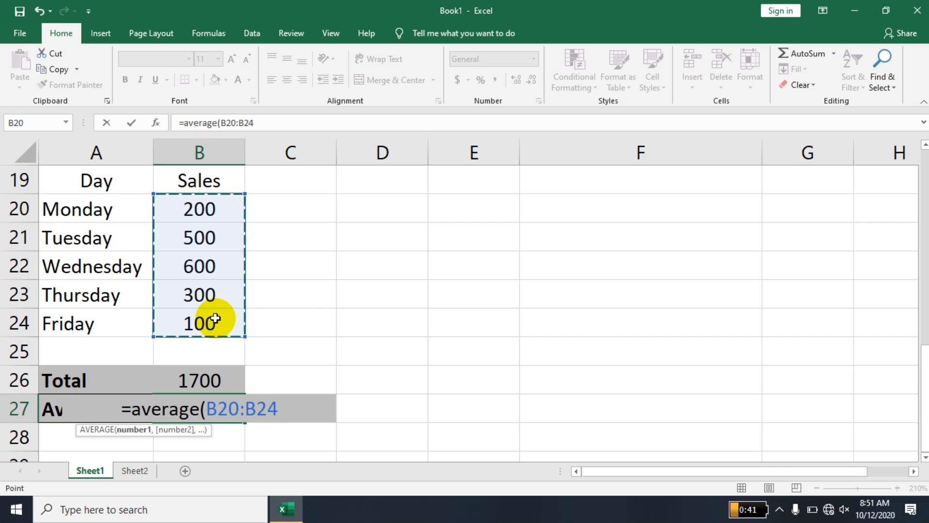
key("Return")
left_click(193, 414)
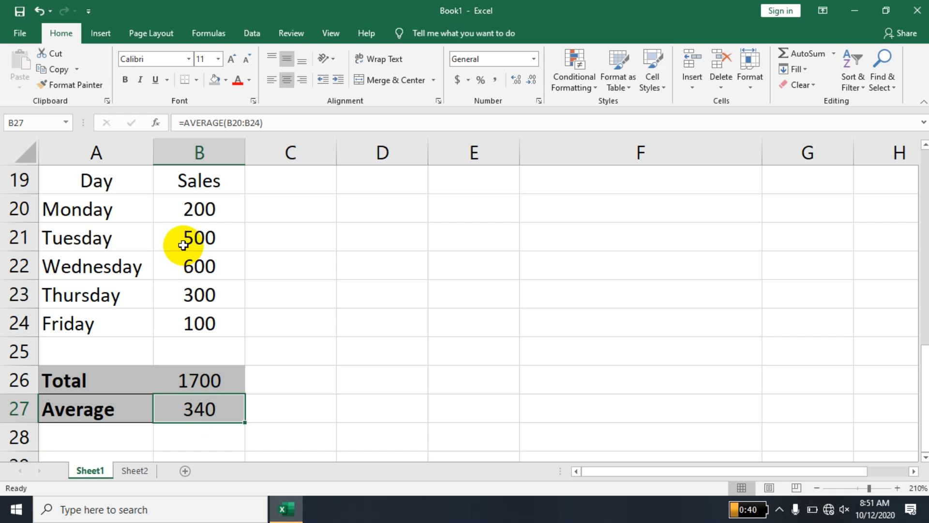
left_click_drag(103, 176, 200, 410)
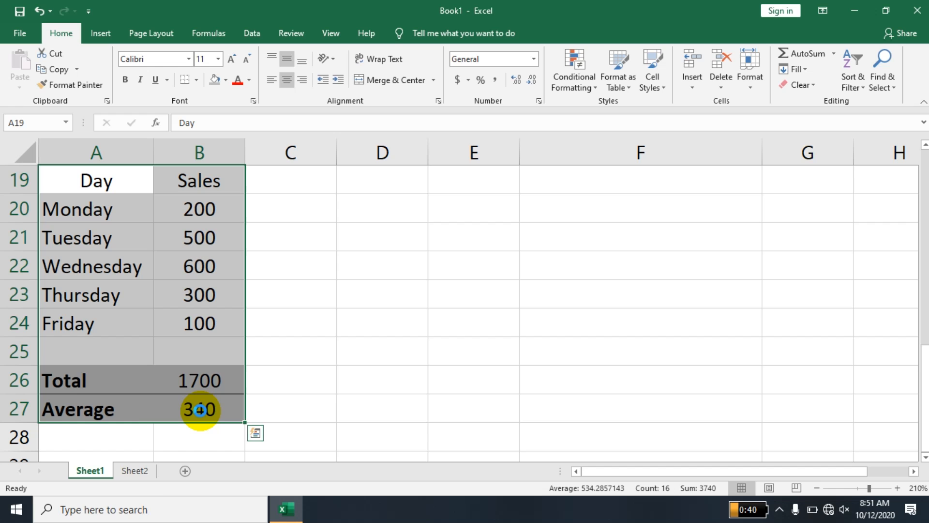
Paste a copy of the table at D19, undo it, and delete column F.
key("ctrl+c")
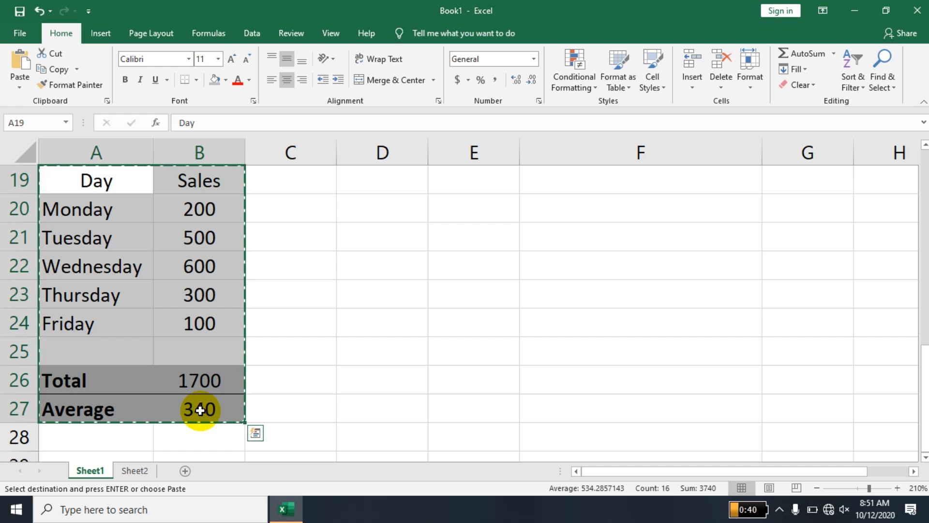
left_click(395, 179)
key("ctrl+v")
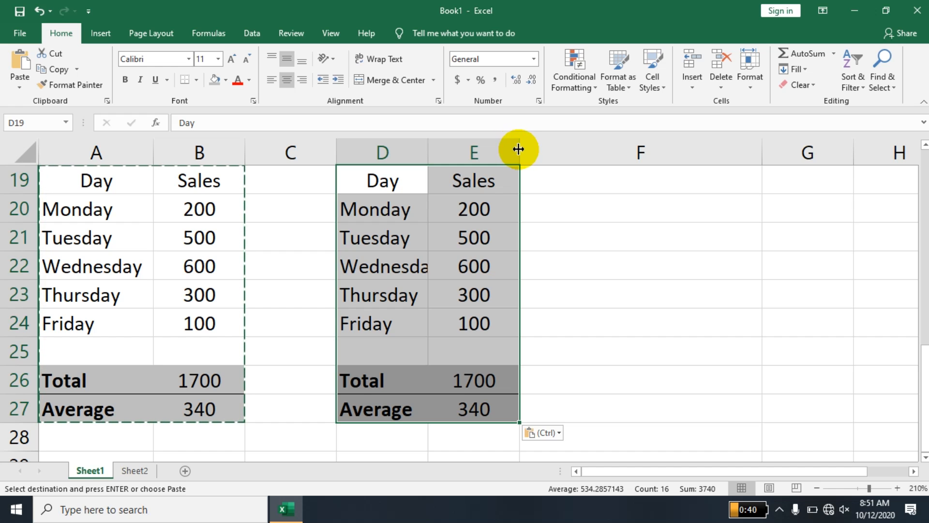
key("ctrl+z")
right_click(565, 149)
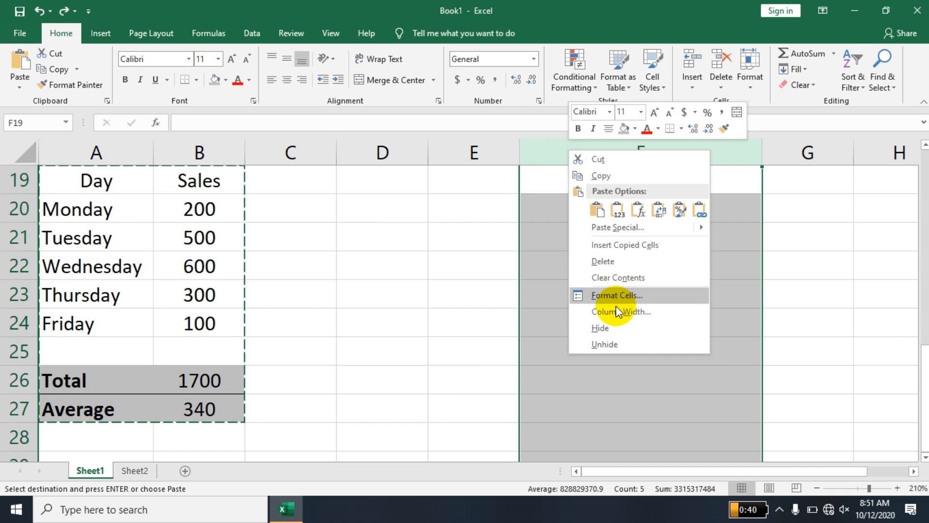
left_click(614, 263)
Copy A19:B27 again, paste it at D19, and autofit column D.
left_click(365, 182)
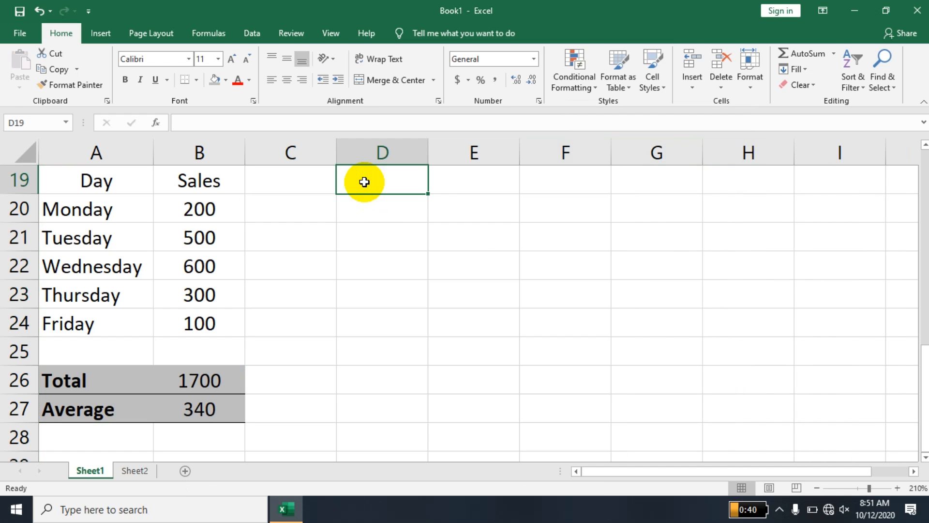
left_click_drag(60, 187, 202, 404)
key("ctrl+c")
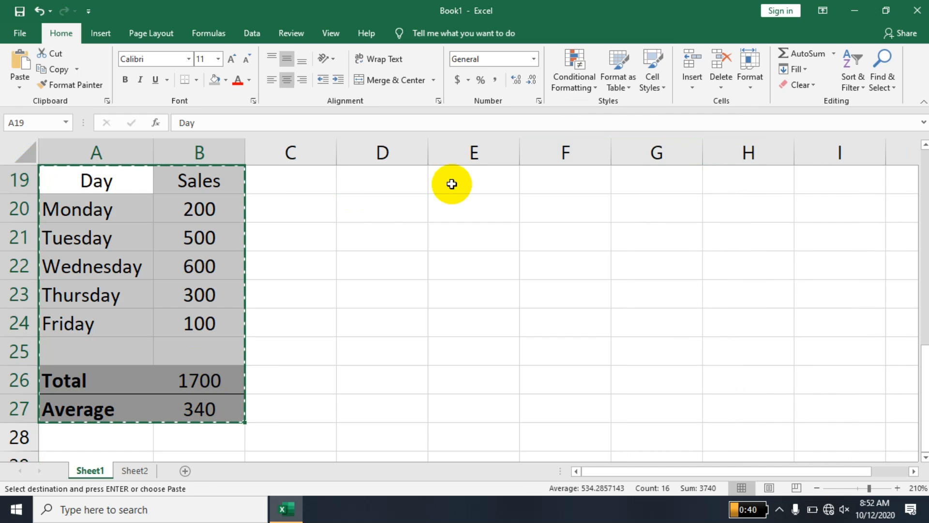
left_click(408, 190)
key("ctrl+v")
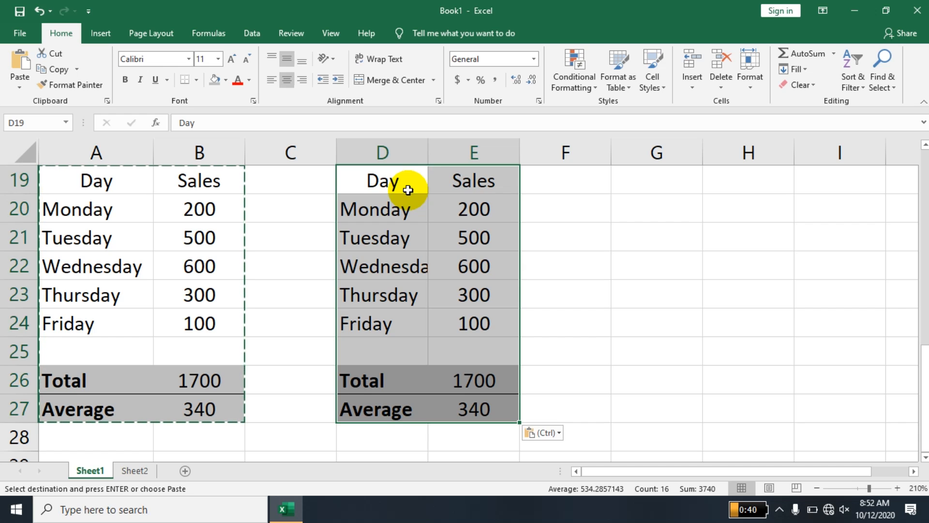
double_click(430, 158)
left_click(634, 252)
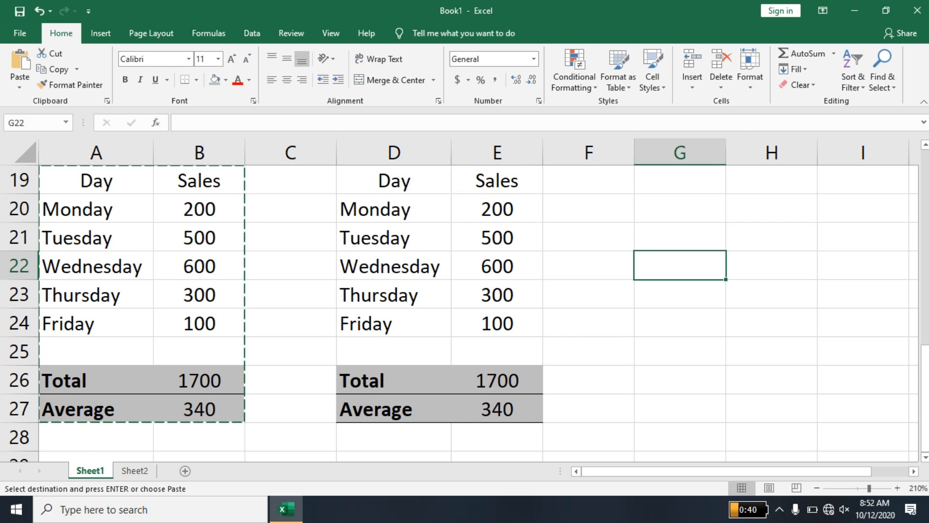
scroll(292, 172, "up", 2)
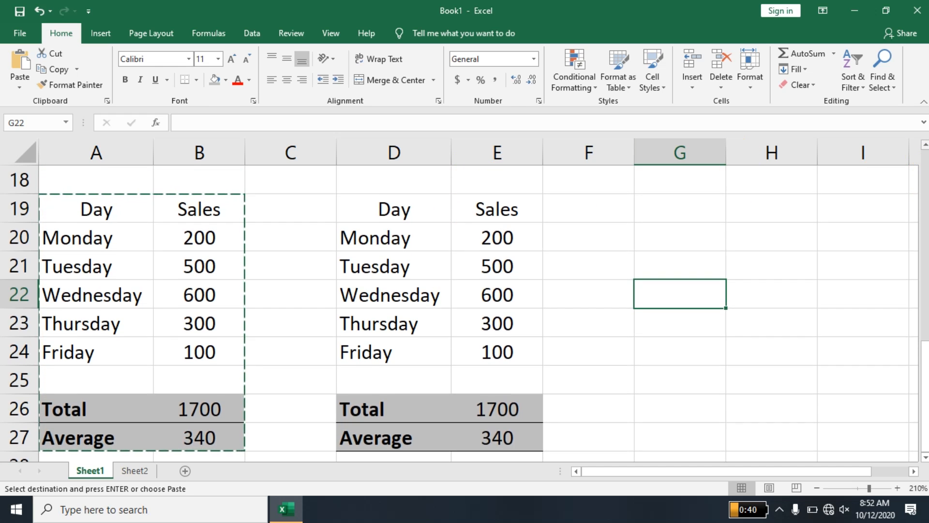
left_click_drag(203, 204, 135, 211)
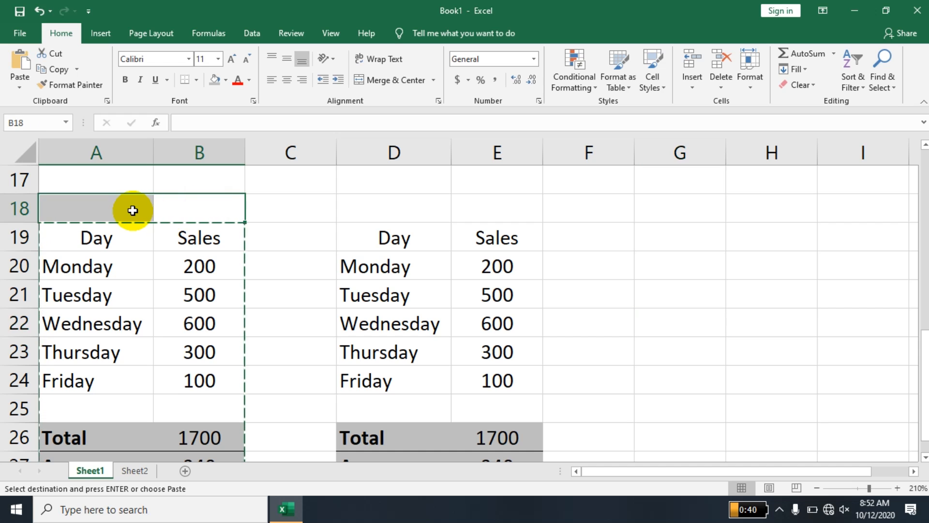
Label B18 'Week 1' and D18 'Week 2', then centre Week 2 across D18:E18.
type("Week 1")
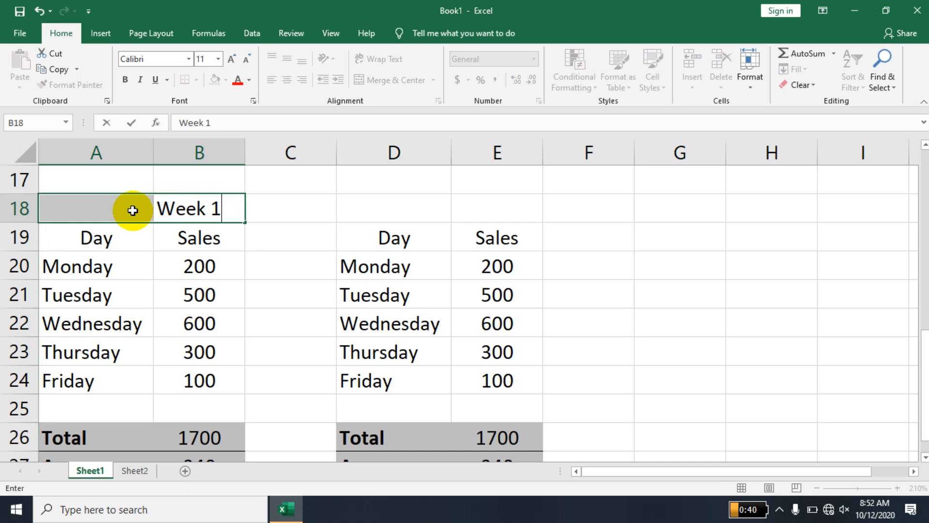
key("Return")
left_click(382, 205)
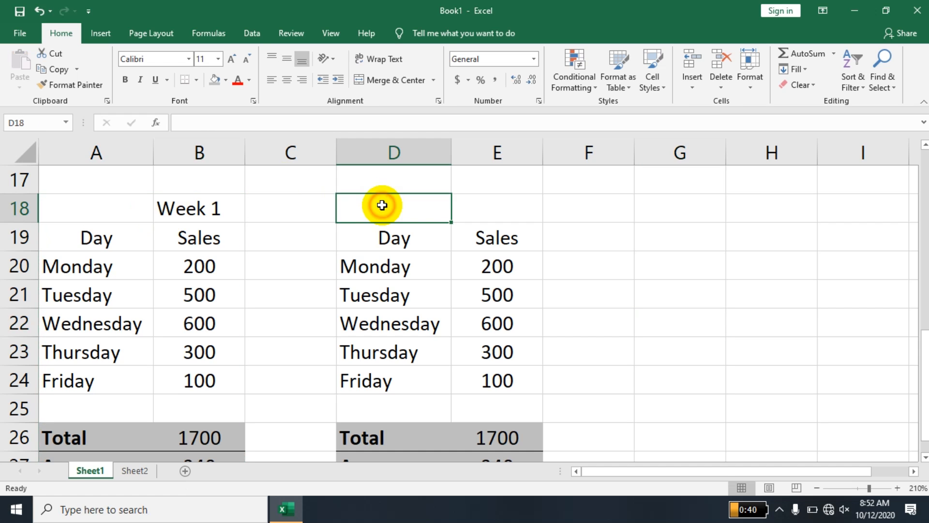
type("Wed")
type("ee")
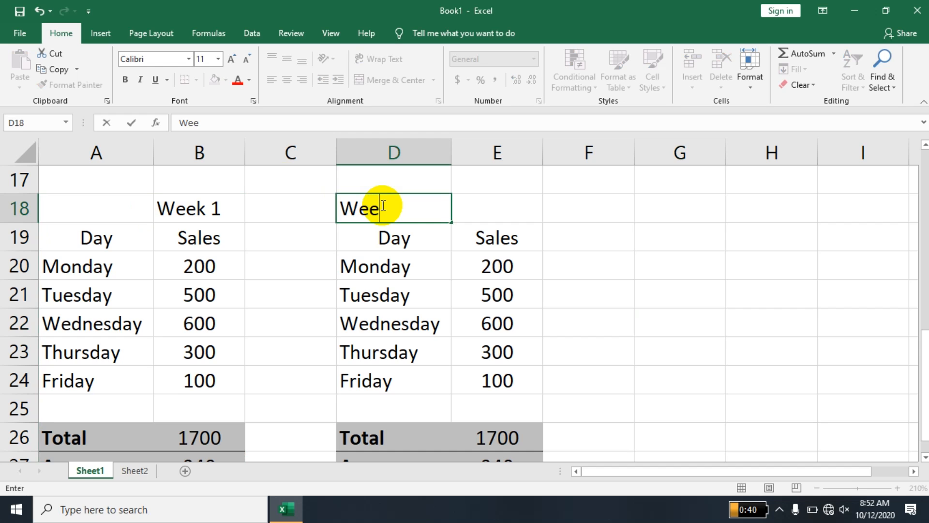
type("k 2")
key("Return")
left_click_drag(386, 211, 464, 205)
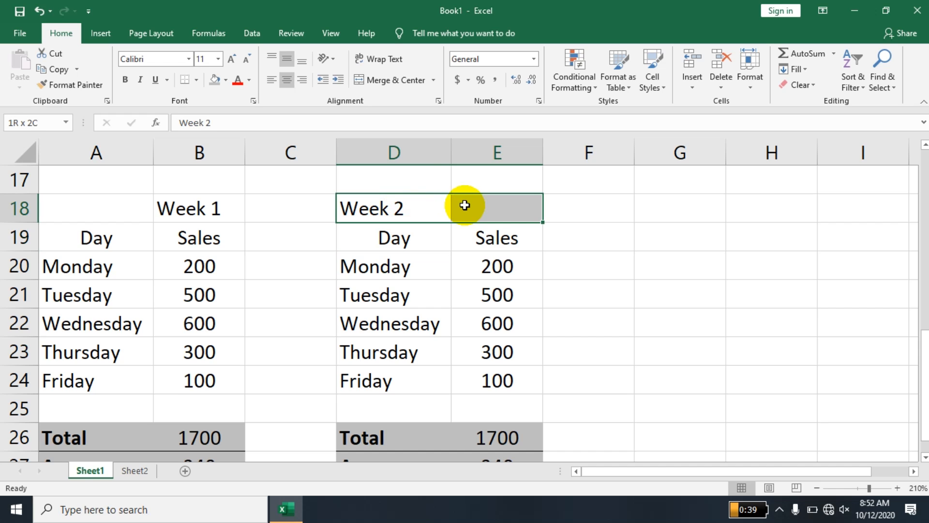
left_click(385, 81)
Merge and centre Week 2 across columns D:E and Week 1 across A:B.
left_click(172, 208)
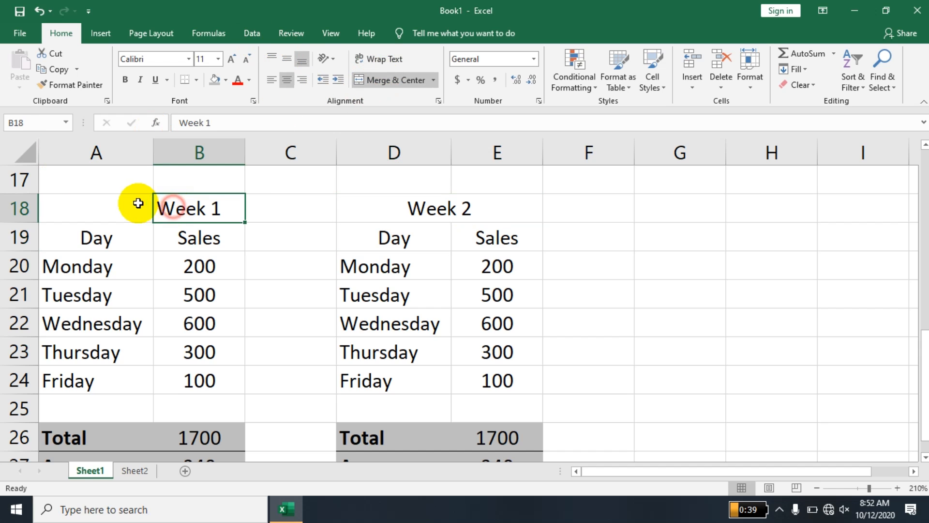
left_click_drag(143, 203, 142, 205)
left_click(375, 81)
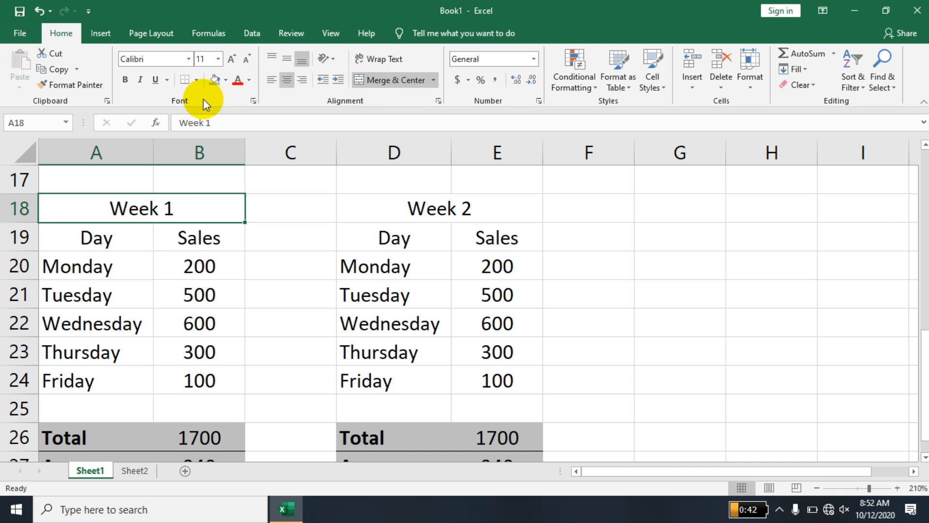
Shade both the Week 1 and Week 2 headings with a grey fill.
left_click(216, 81)
left_click(469, 208)
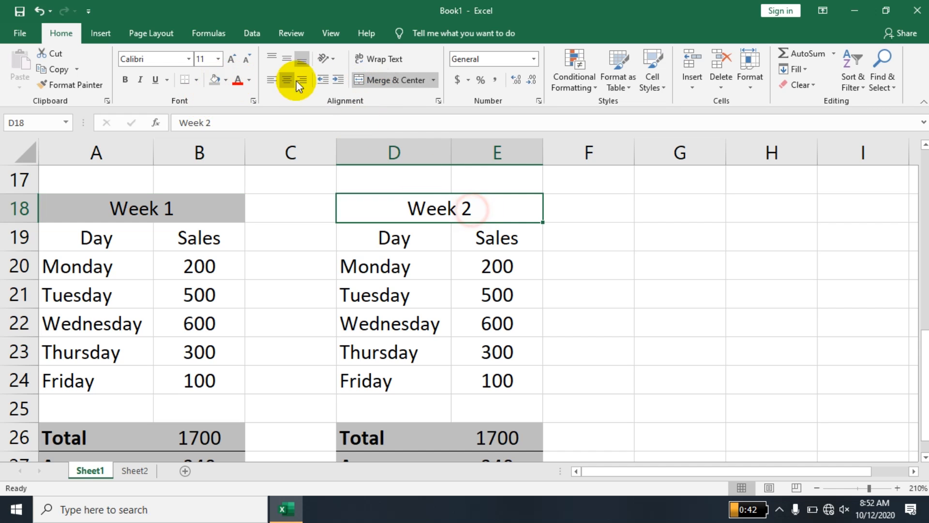
left_click(209, 80)
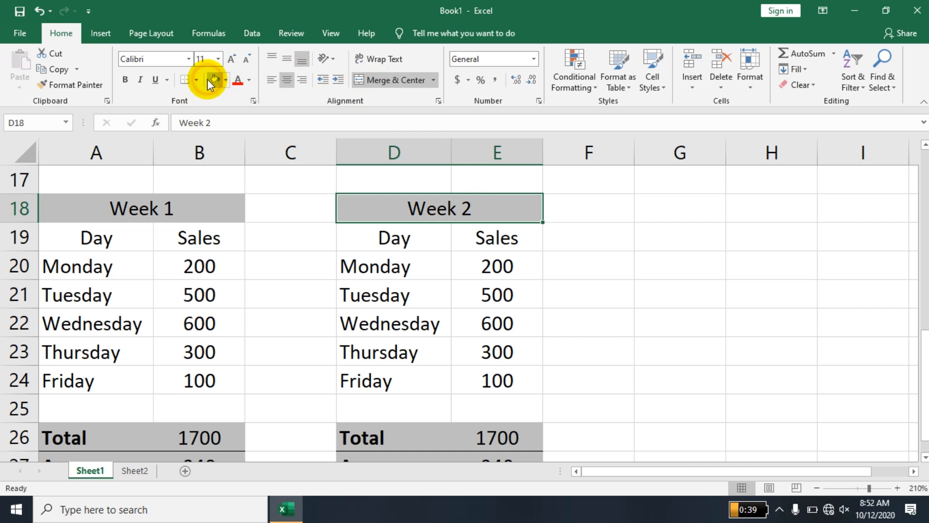
left_click(575, 230)
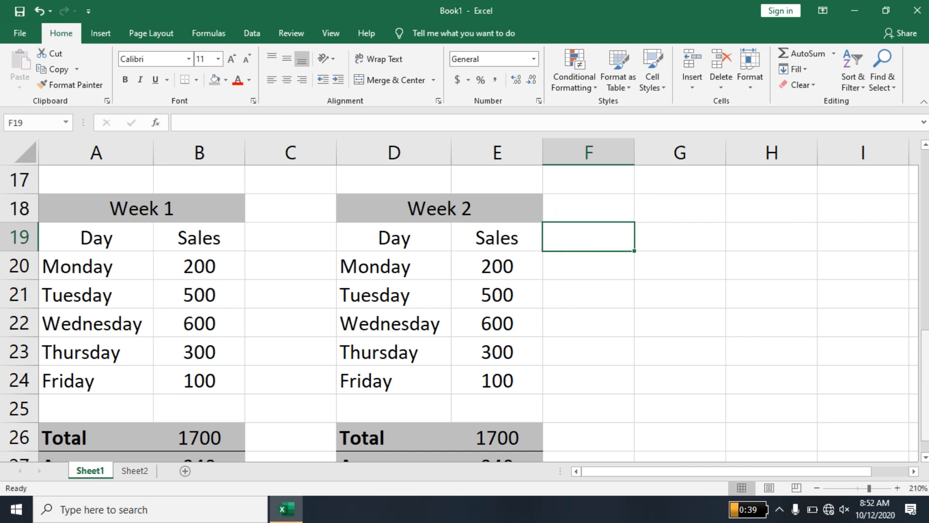
left_click(925, 457)
left_click(924, 456)
left_click_drag(497, 233, 498, 341)
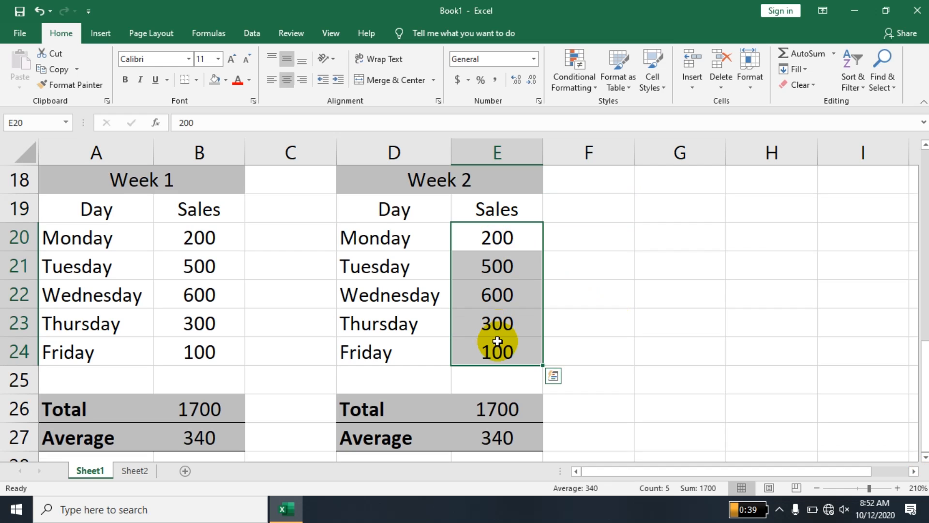
Clear the five Week 2 sales values in E20:E24.
key("Delete")
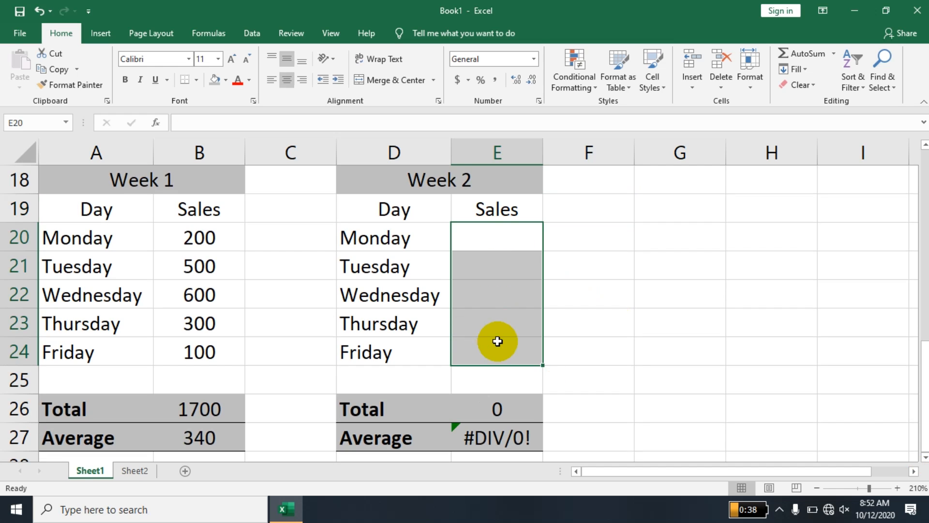
key("Up")
key("Down")
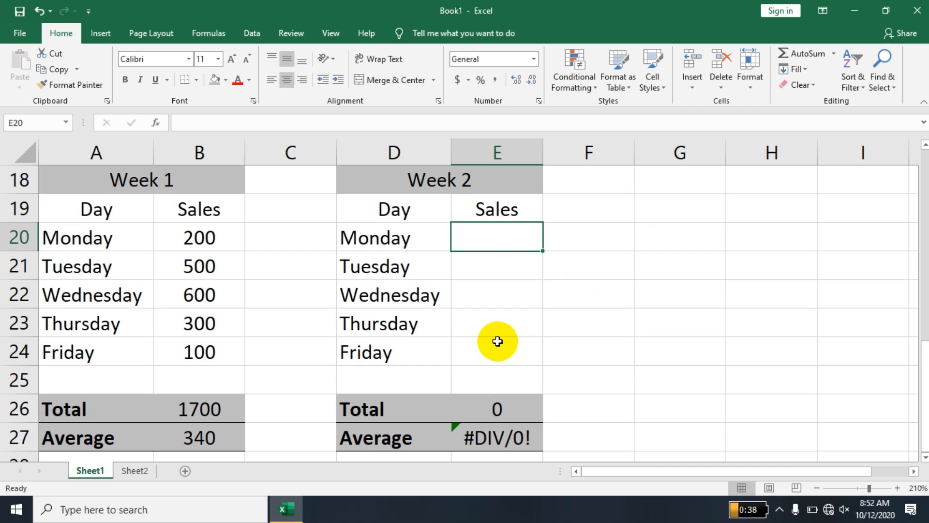
Enter Week 2 sales 500, 600, 300, 200 and 100, giving Total 1700 and Average 340.
type("500")
key("Return")
type("600")
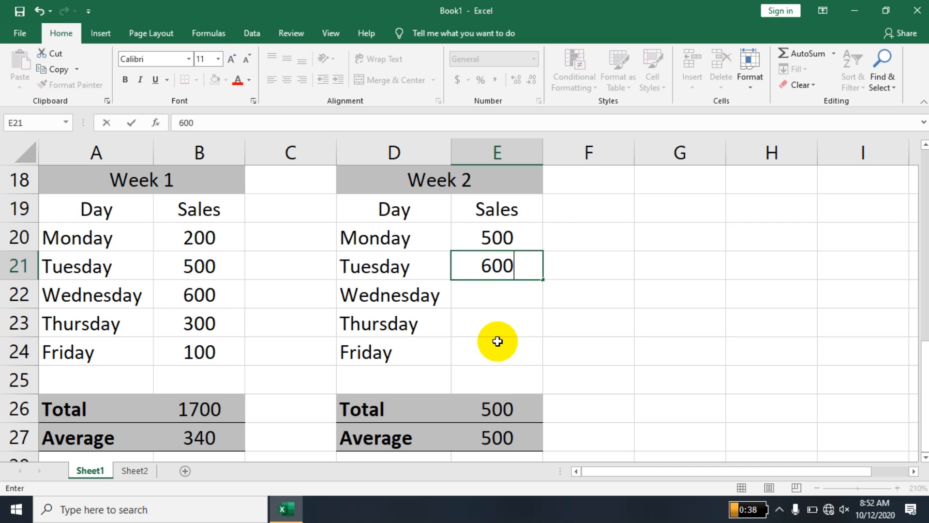
key("Return")
type("300")
key("Return")
type("200")
key("Return")
type("100")
key("Return")
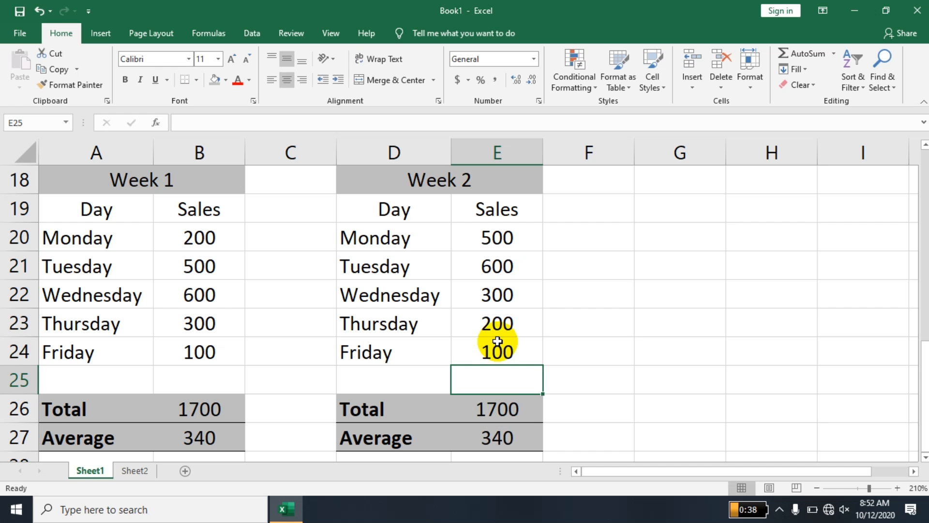
key("Up")
key("Up")
key("Up")
key("Up")
key("Up")
key("Up")
key("Up")
key("Up")
key("Up")
key("Up")
key("Up")
key("Up")
key("Up")
key("Up")
key("Up")
key("Up")
key("Up")
key("Up")
key("Up")
key("Up")
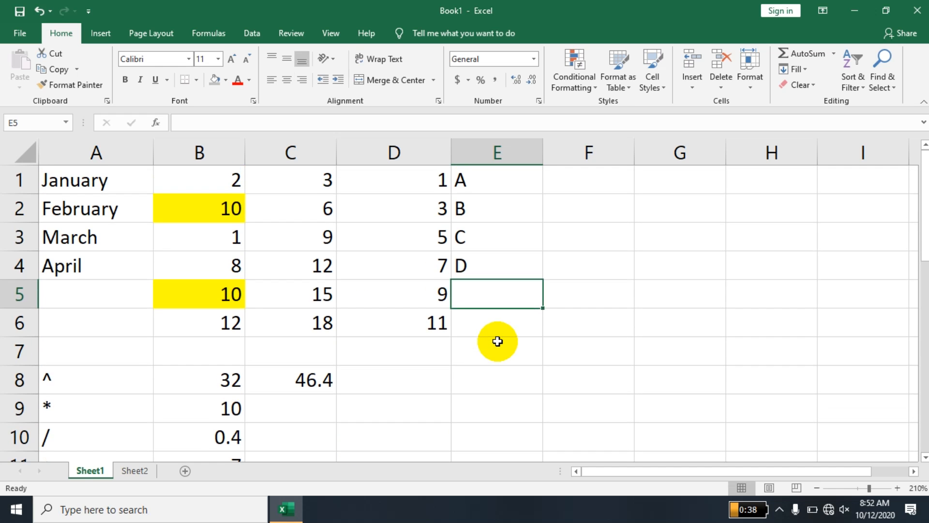
key("Left")
key("Left")
key("Left")
key("Left")
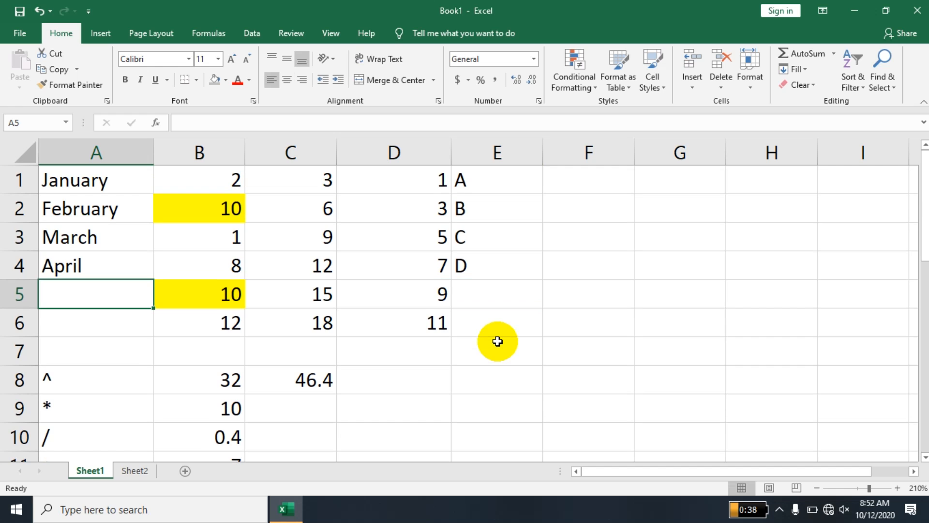
key("Down")
key("Down")
key("Down")
key("Down")
key("Down")
key("Down")
key("Down")
key("Down")
key("Down")
key("Down")
key("Down")
key("Down")
key("Down")
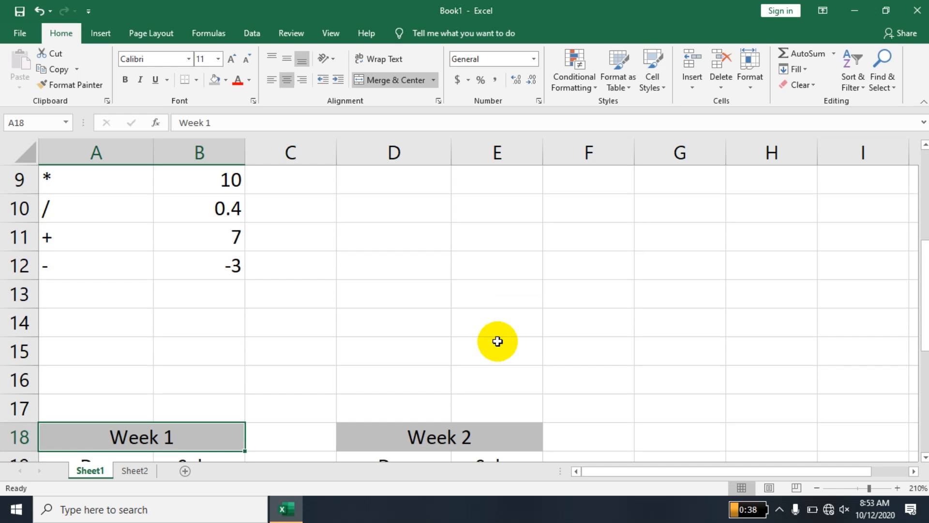
key("Down")
key("Down")
key("Down")
key("Down")
key("Down")
key("Down")
key("Right")
key("Right")
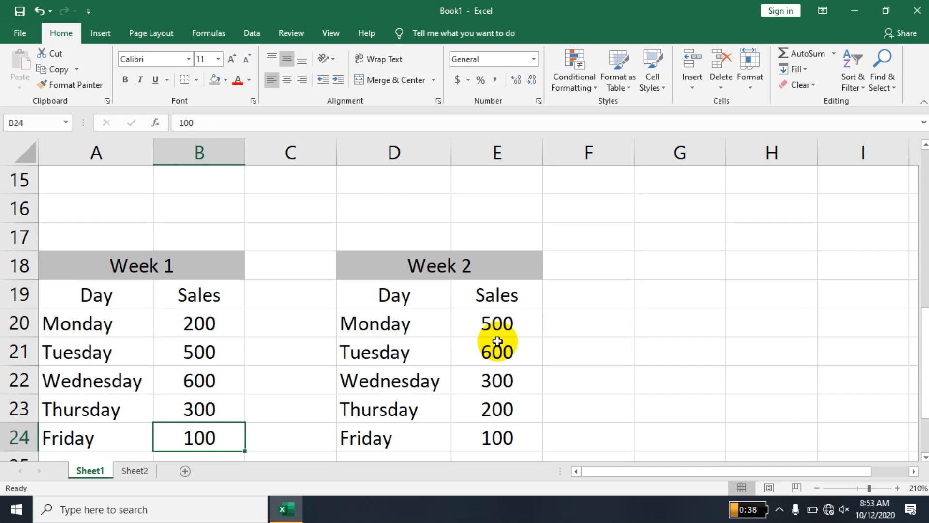
key("Down")
key("Down")
key("Right")
key("Down")
key("Down")
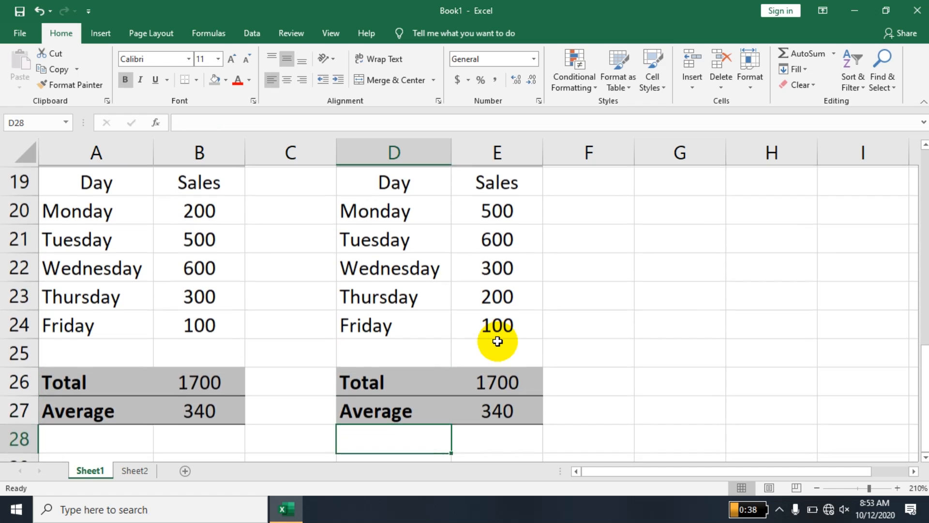
key("Up")
key("Up")
key("Up")
key("Up")
key("Up")
key("Right")
key("Up")
key("Up")
key("Up")
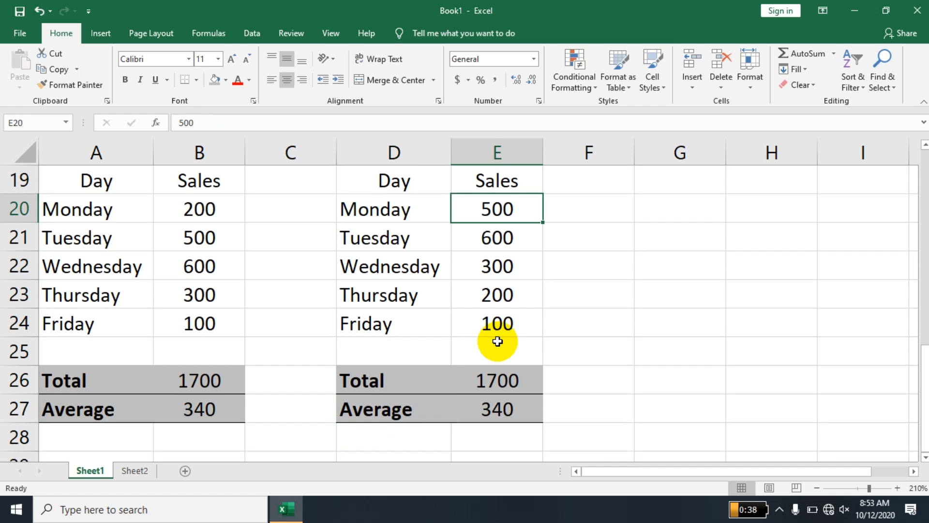
Replace Week 2 sales with 1500, 2000, 4500, 100 and 50, making Total 8150 and Average 1630.
type("1500")
key("Return")
type("2000")
key("Return")
type("4500")
key("Return")
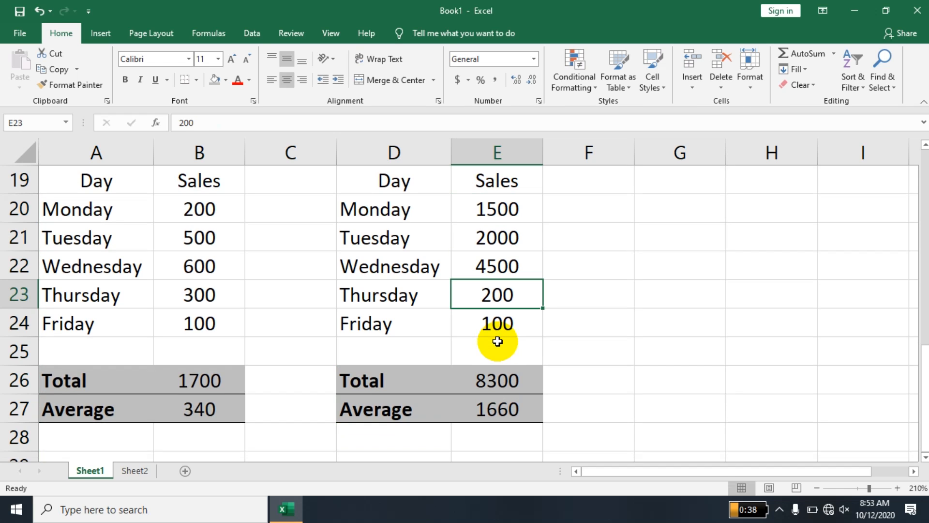
type("100")
key("Return")
type("50")
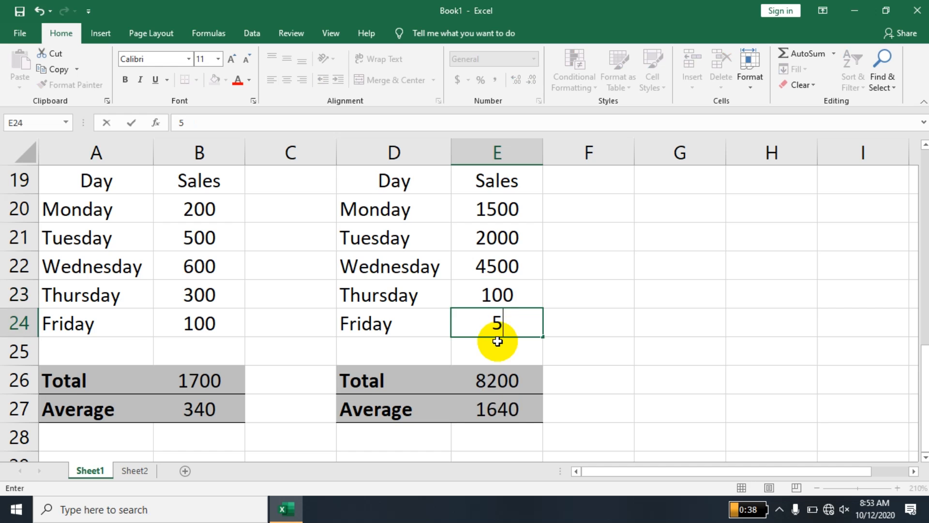
key("Return")
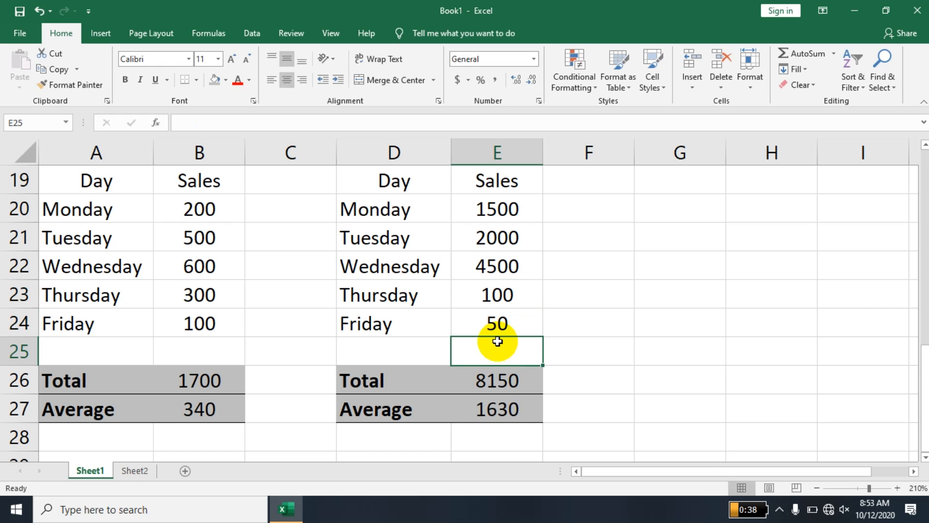
key("Up")
key("Up")
key("Up")
key("Up")
key("Up")
key("Up")
key("Up")
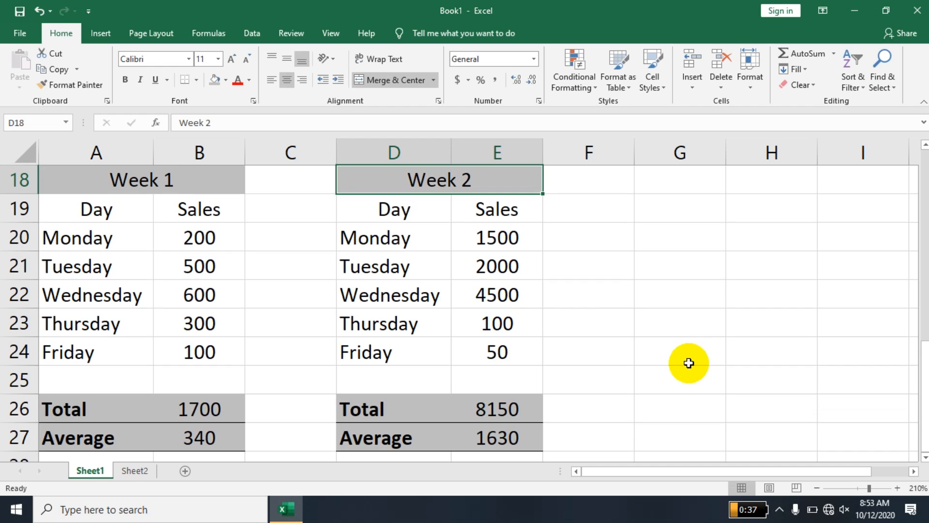
Enter 15.789846984648 in G20 and widen column G so it displays 15.78984698.
left_click(665, 242)
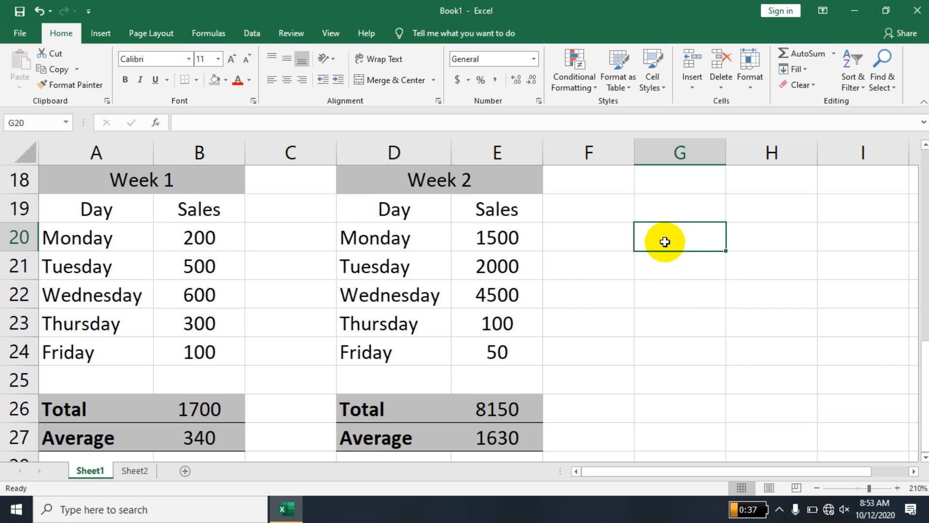
type("15.789846984648")
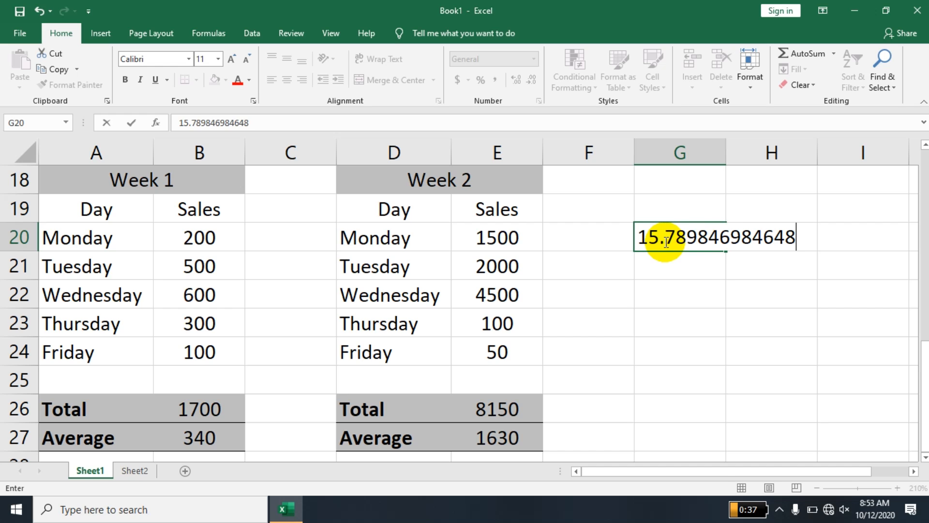
key("Return")
left_click(665, 240)
left_click_drag(726, 141, 797, 151)
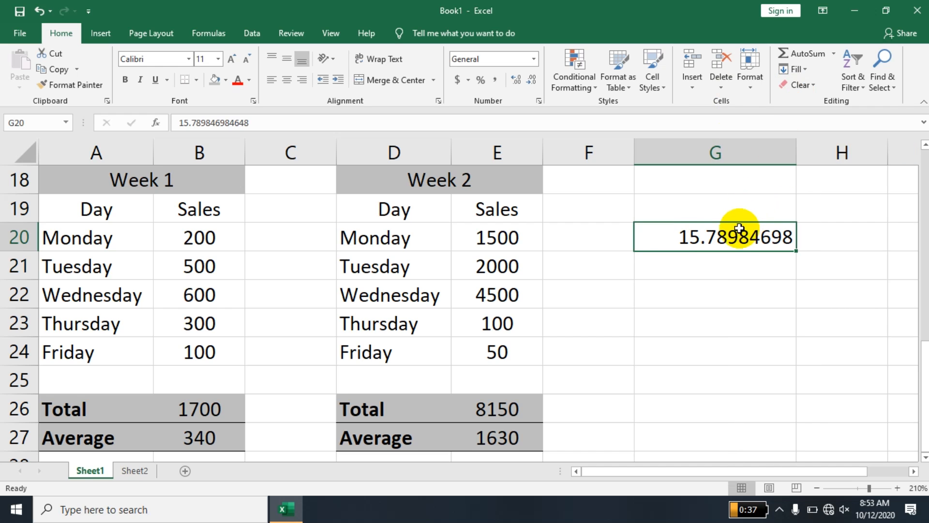
left_click(712, 266)
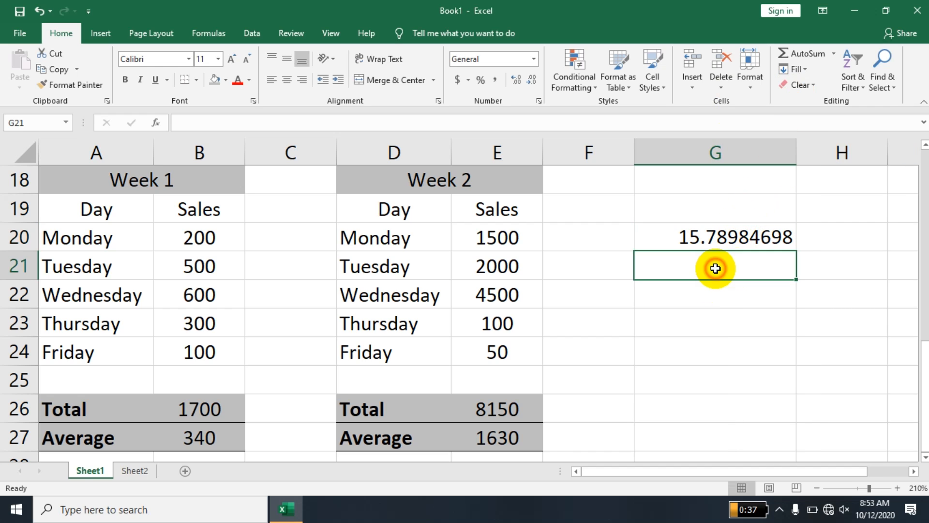
Label F19 'Functions' and begin a =ROUND( formula in F20.
left_click(605, 240)
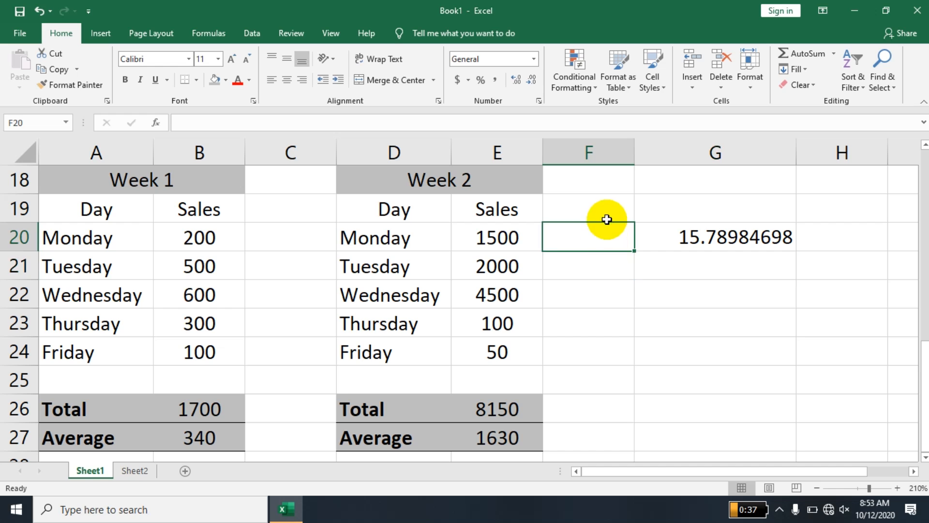
left_click(606, 208)
type("Functions")
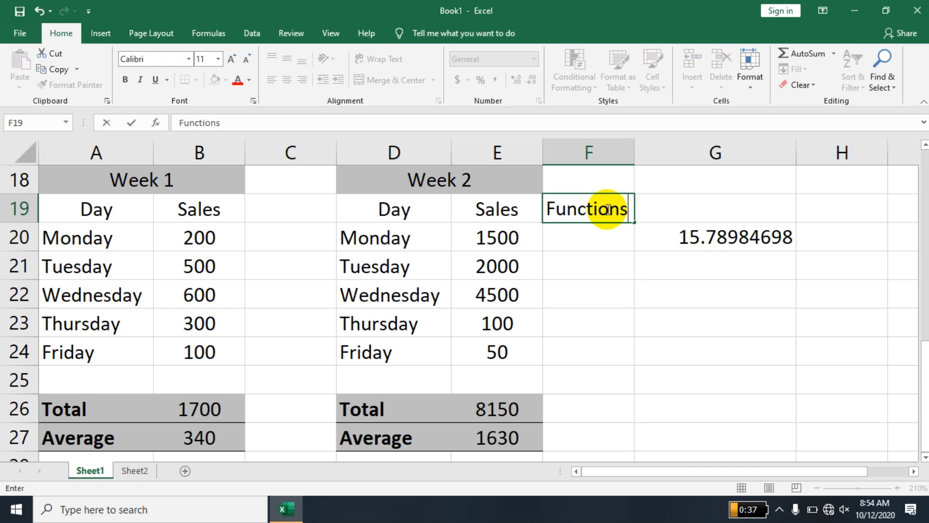
key("Return")
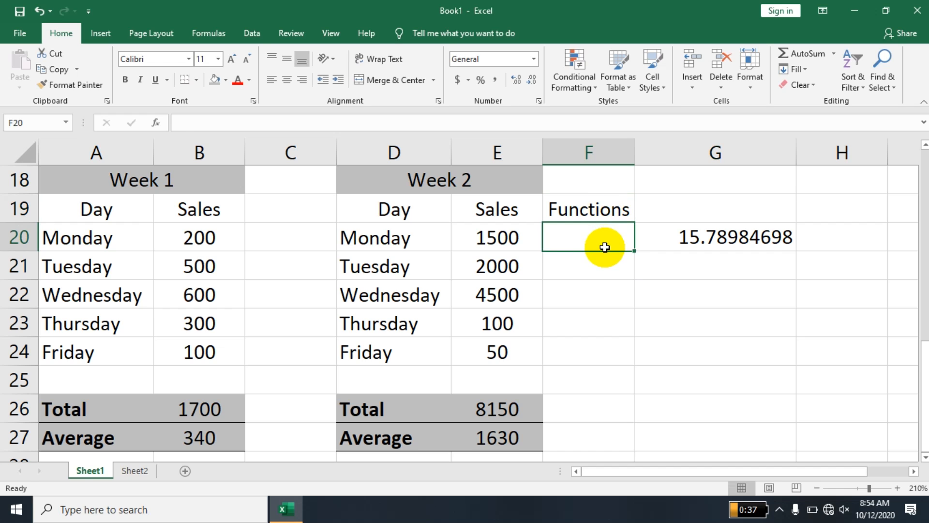
type("=round")
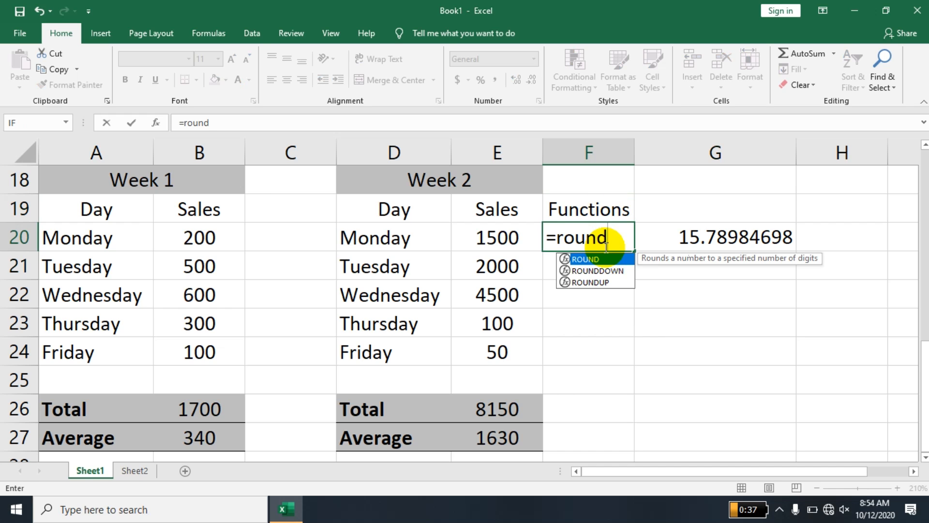
type("(")
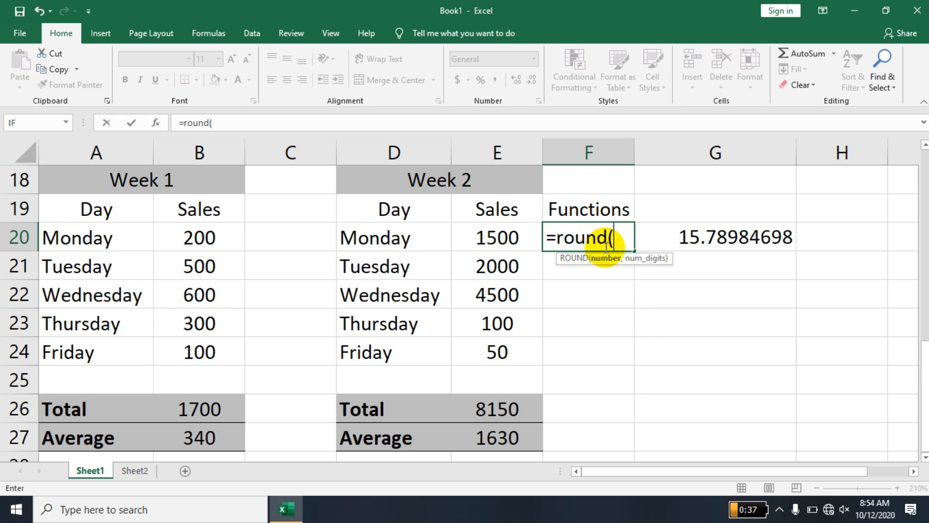
Complete F20 as =ROUND(G20,2), displaying 15.79.
left_click(721, 238)
type(",")
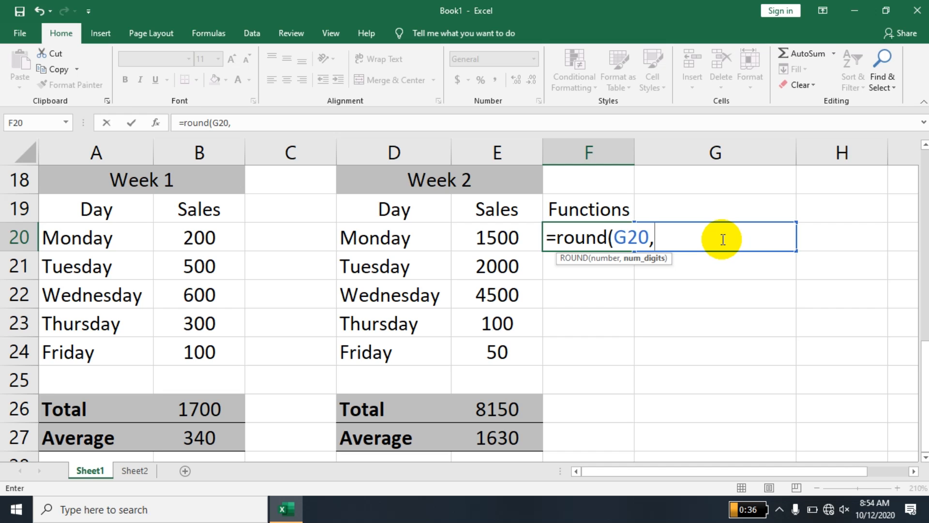
type("2")
key("Return")
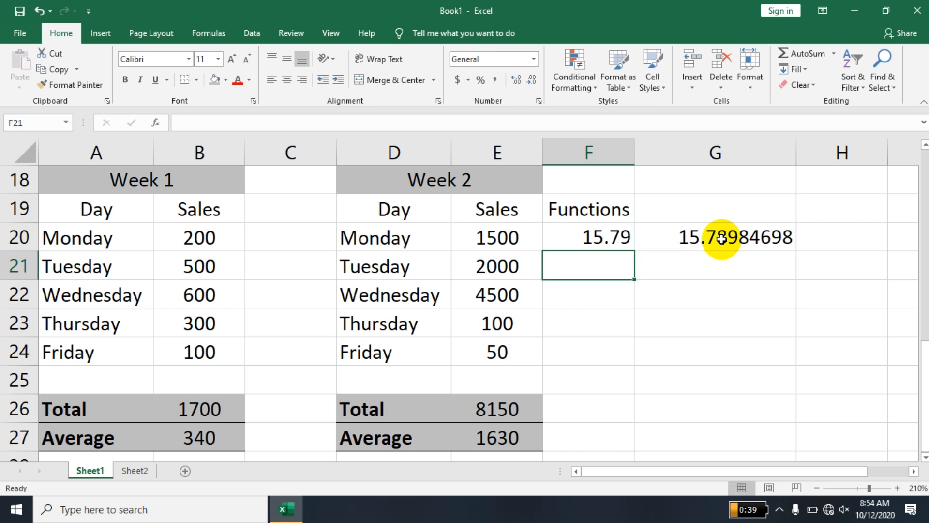
Change the ROUND digits argument to 4 so F20 shows 15.7898.
double_click(610, 238)
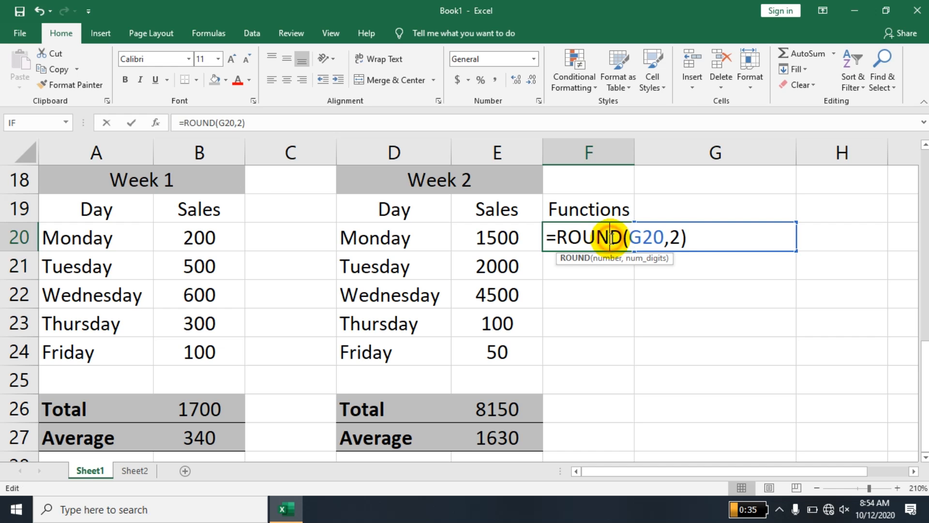
double_click(675, 237)
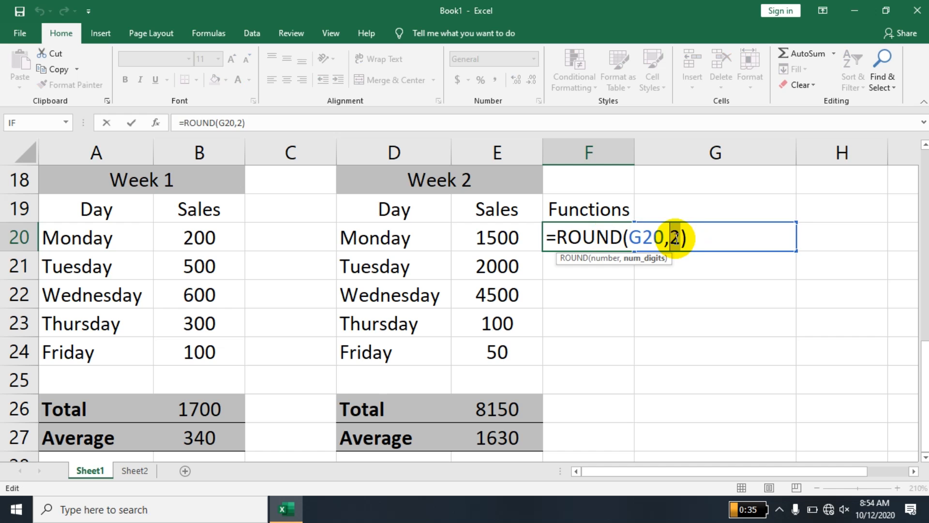
key("Return")
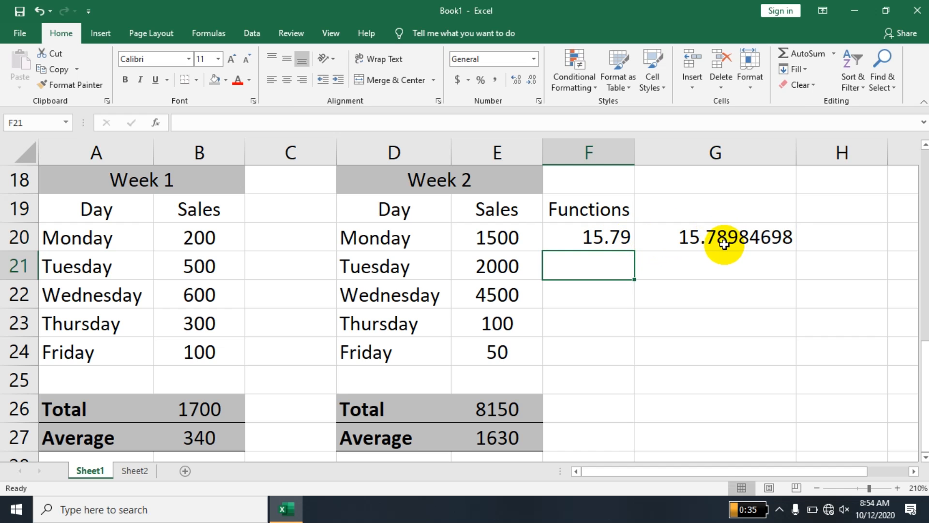
double_click(587, 237)
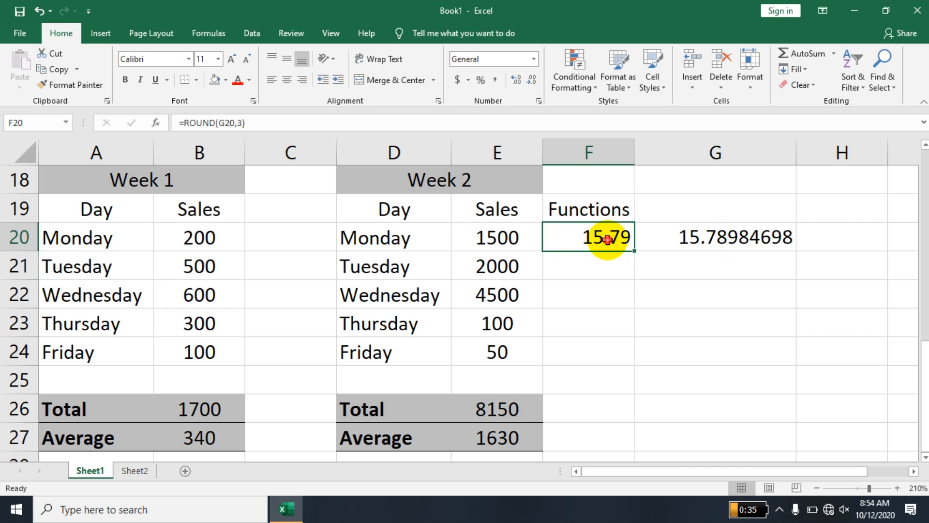
left_click_drag(680, 242, 674, 243)
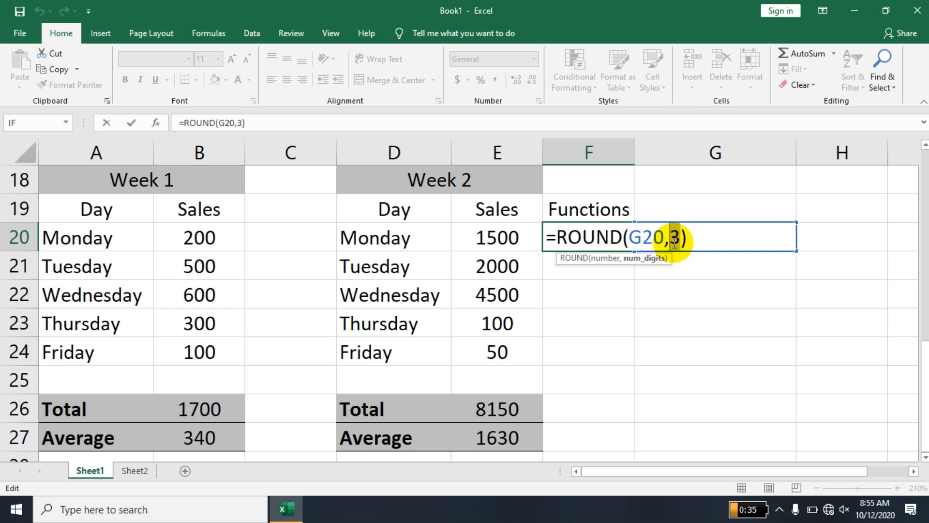
type("4")
key("Return")
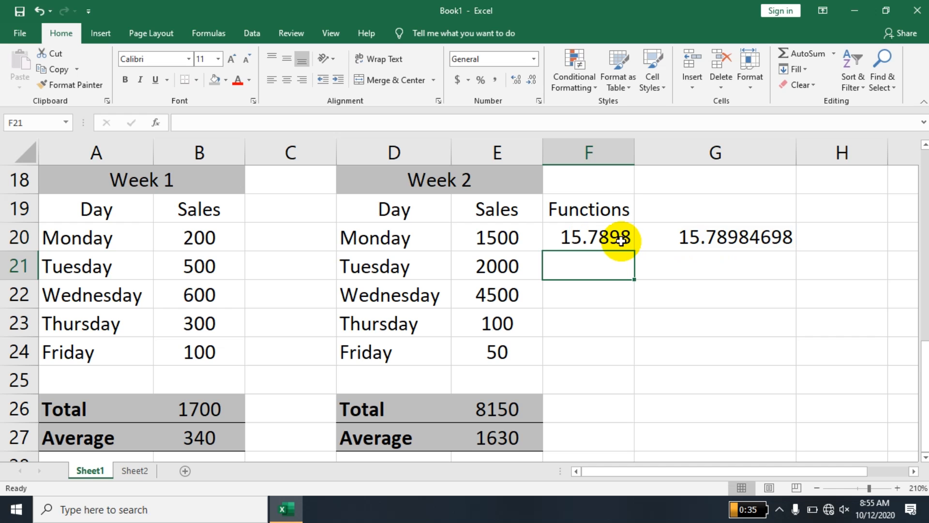
Open G20's value for in-cell editing, leaving it unchanged.
left_click(753, 238)
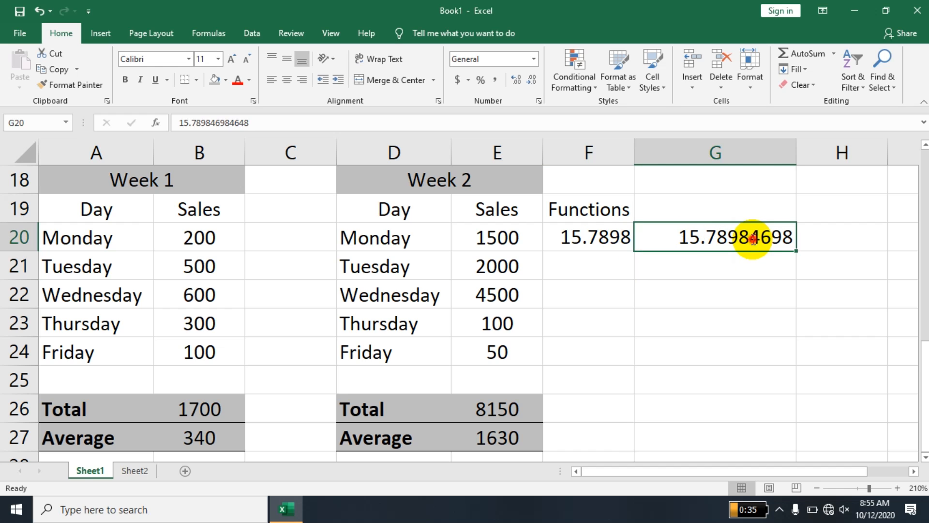
double_click(752, 238)
left_click_drag(751, 240, 759, 240)
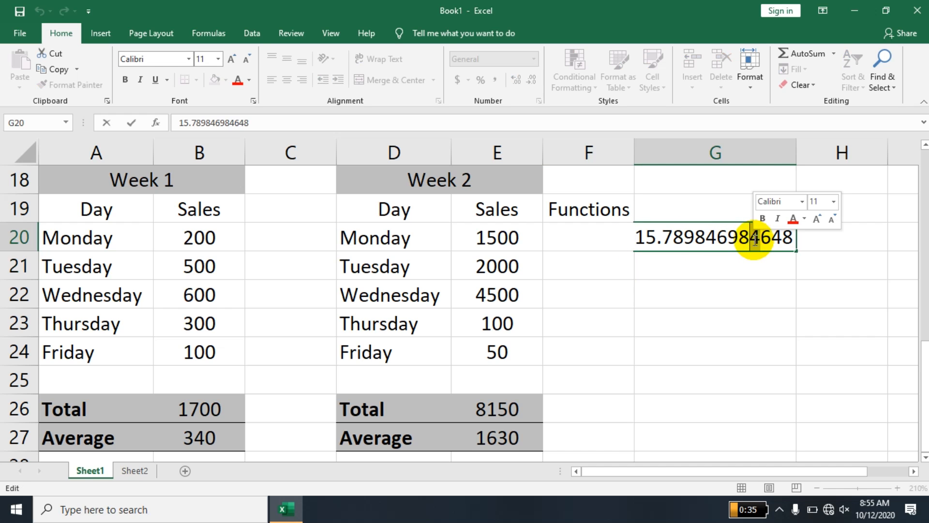
key("Return")
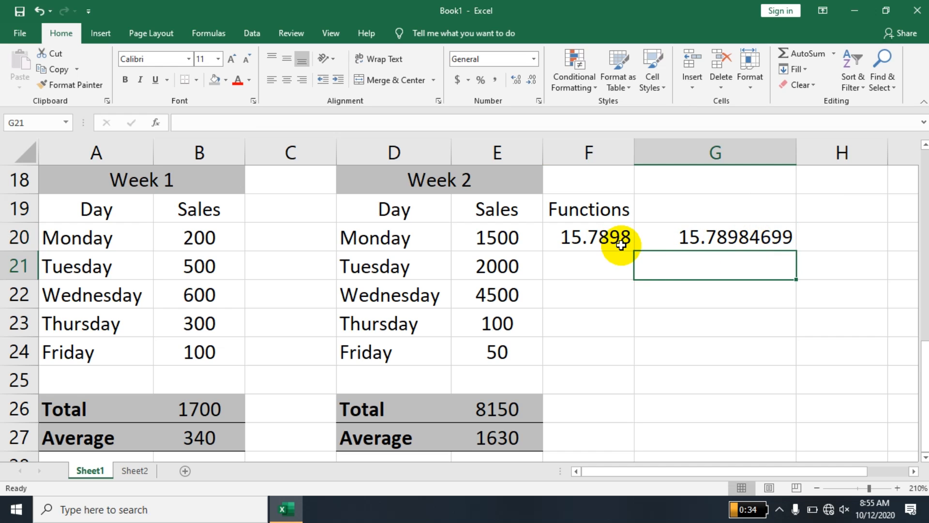
double_click(748, 239)
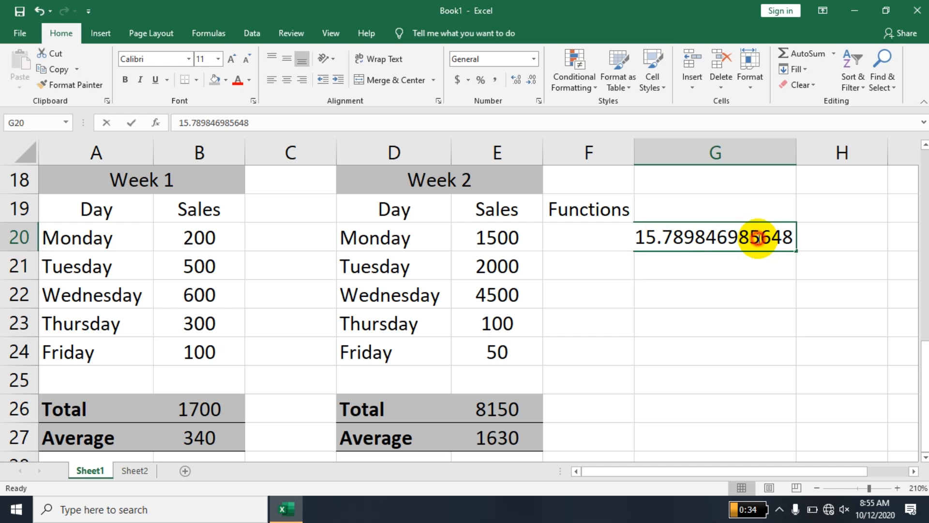
left_click(732, 269)
Change G20's digit 4 to 5 in the formula bar, so F20 shows 15.7899.
left_click(762, 237)
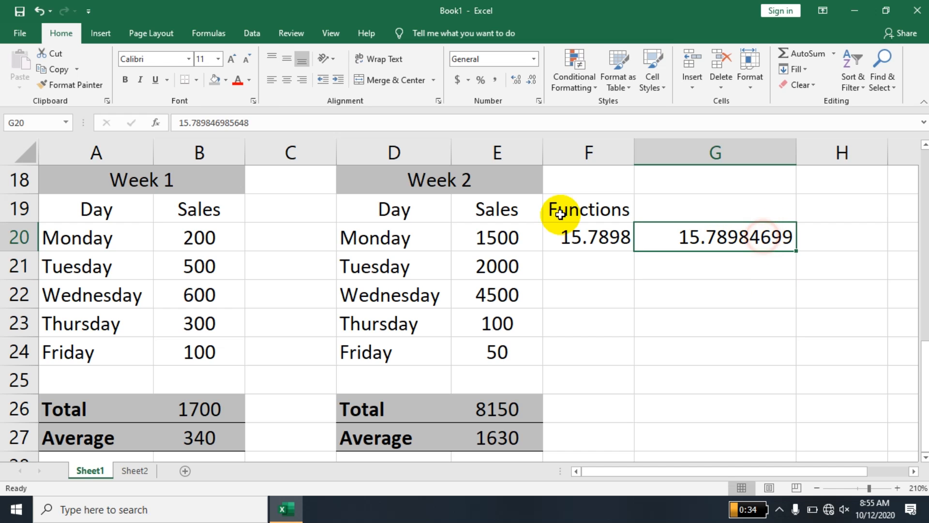
left_click(216, 122)
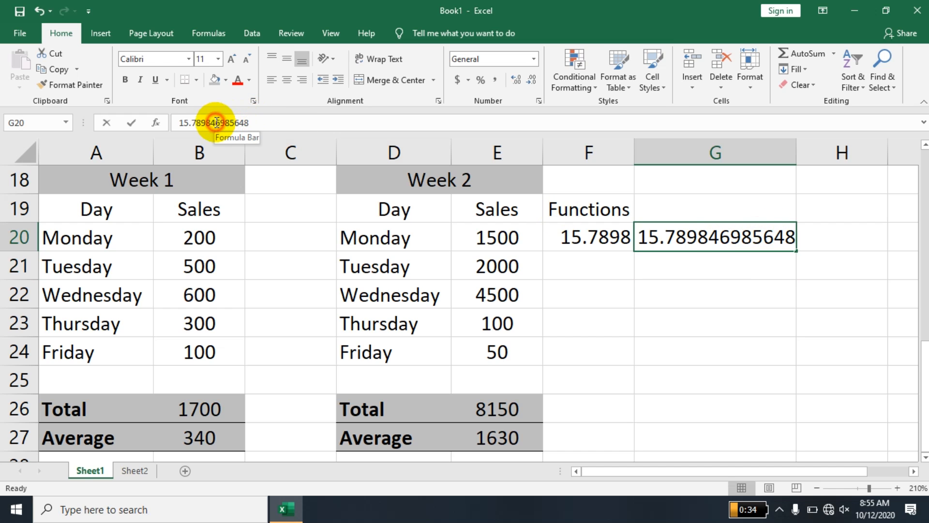
left_click(212, 123)
key("BackSpace")
type("5")
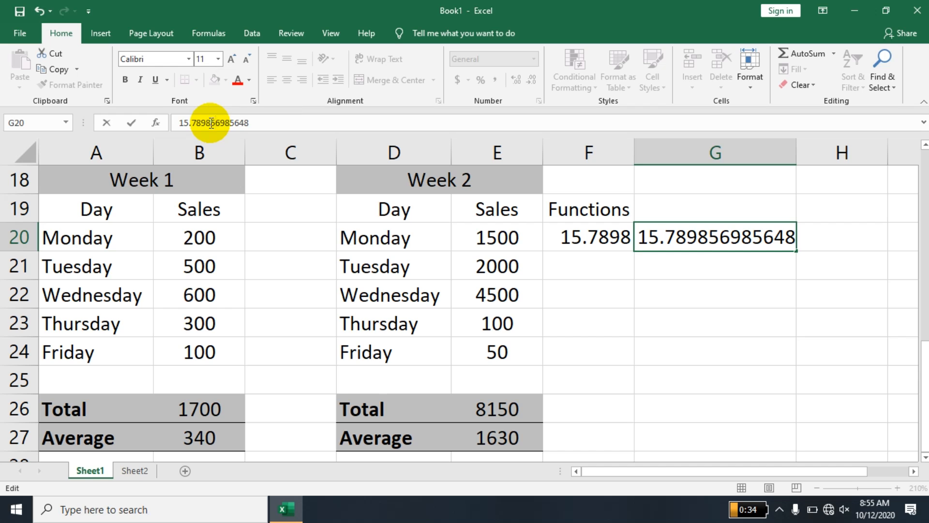
key("Return")
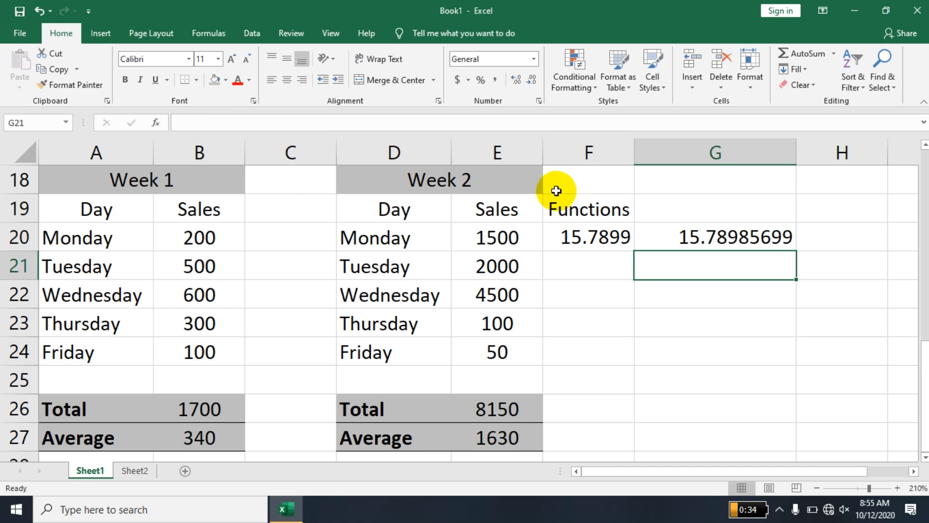
left_click_drag(595, 212, 672, 243)
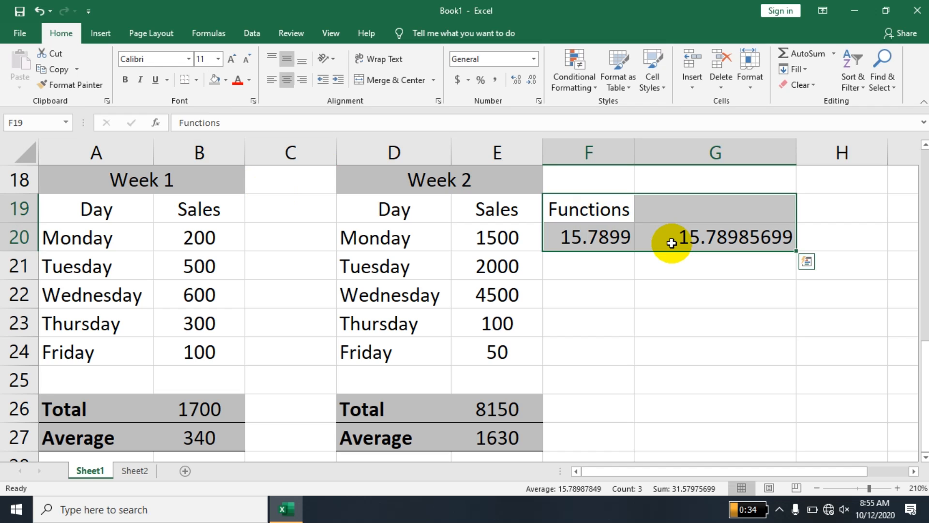
Delete the Functions label, ROUND formula and sample number from F19:G20.
key("Delete")
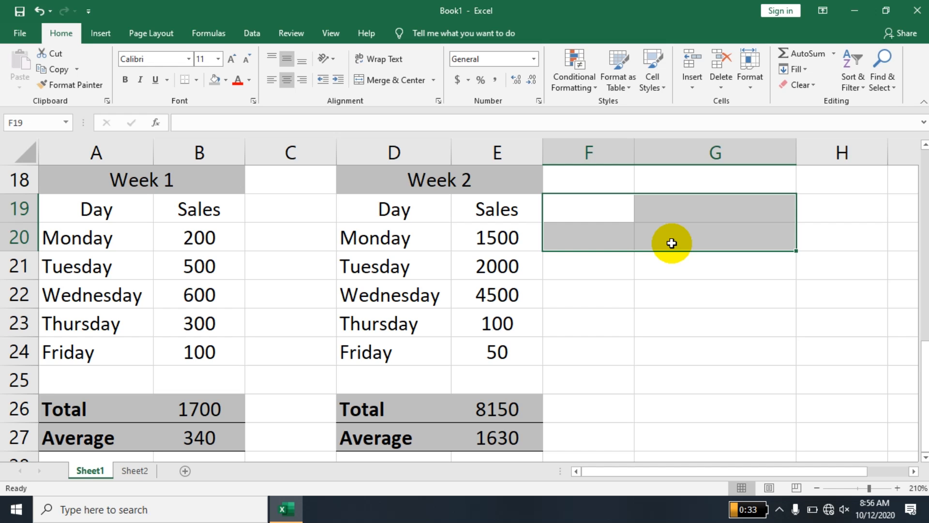
left_click(618, 223)
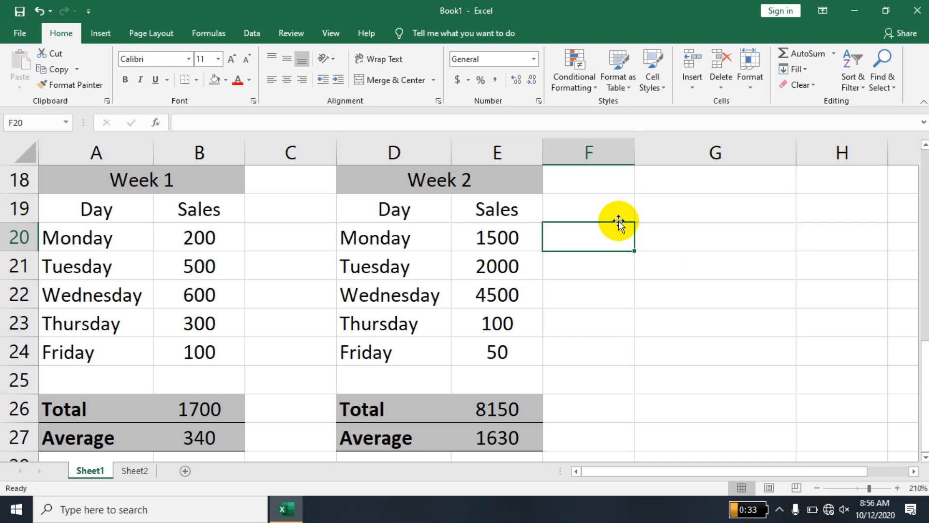
Type the column heading 'Remarks' in F19.
left_click(617, 209)
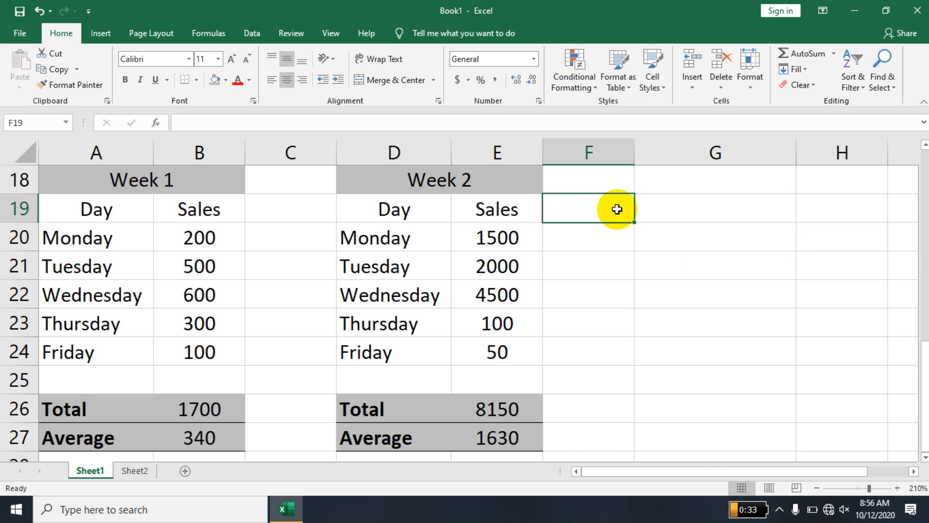
type("Remarks")
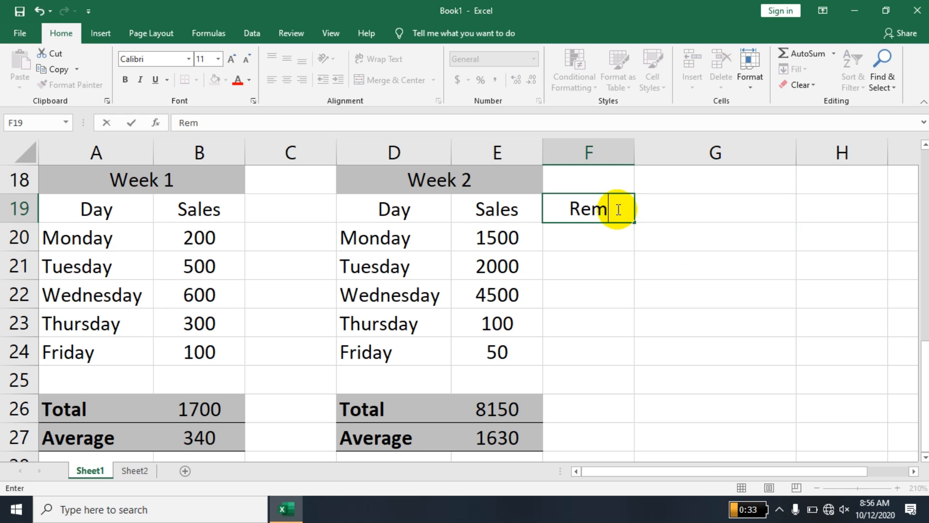
key("Return")
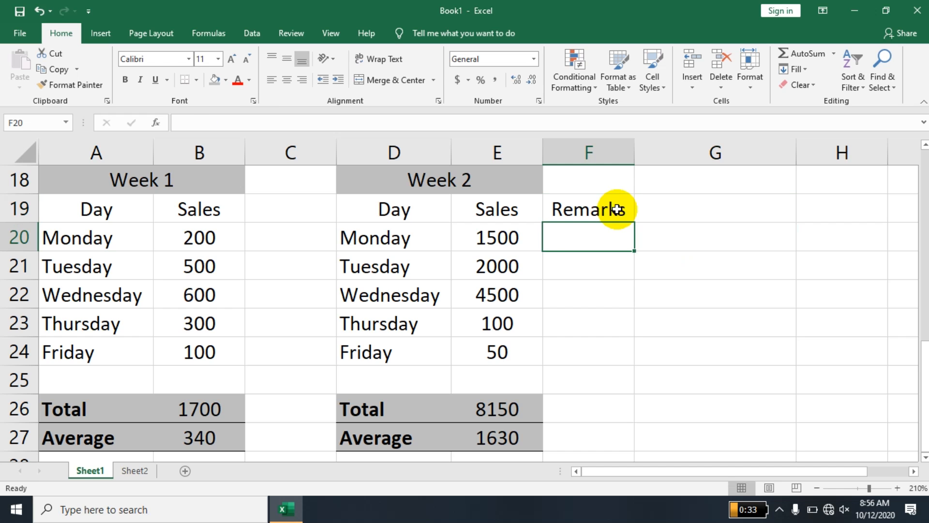
Enter =IF(E20>1000,"Higher" in F20 so Monday's 1500 sales show Higher.
type("=if")
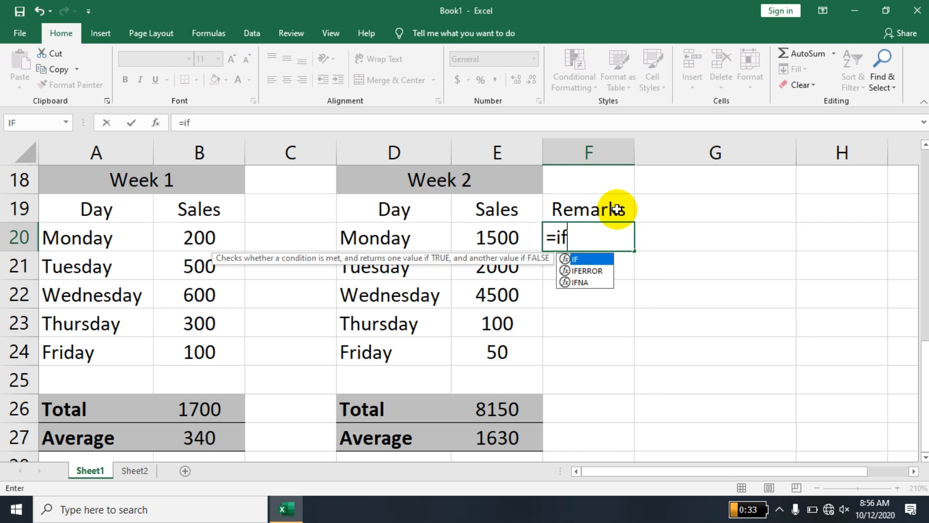
type("(")
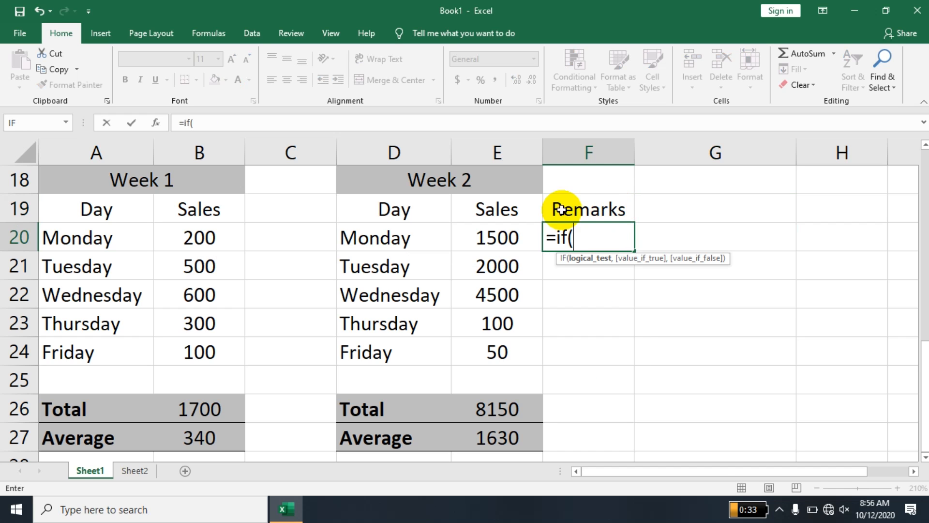
left_click(492, 240)
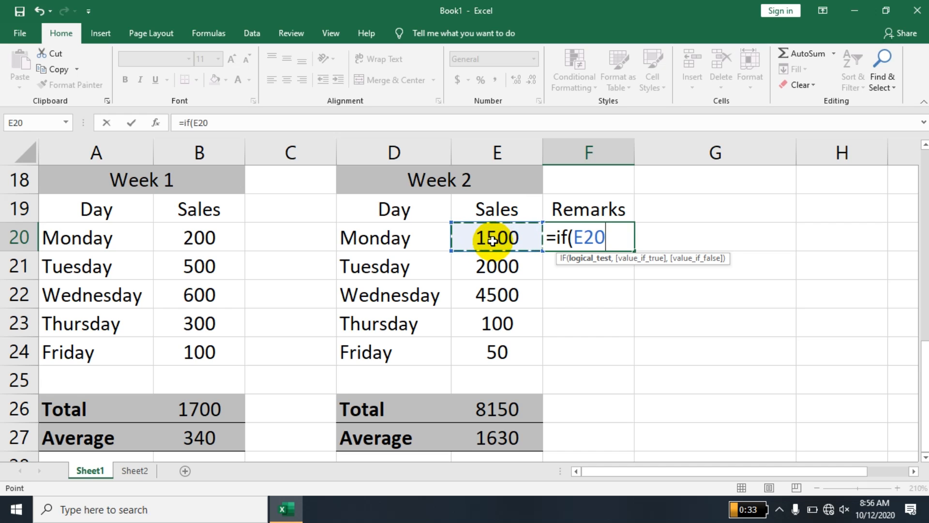
type(">")
type("100")
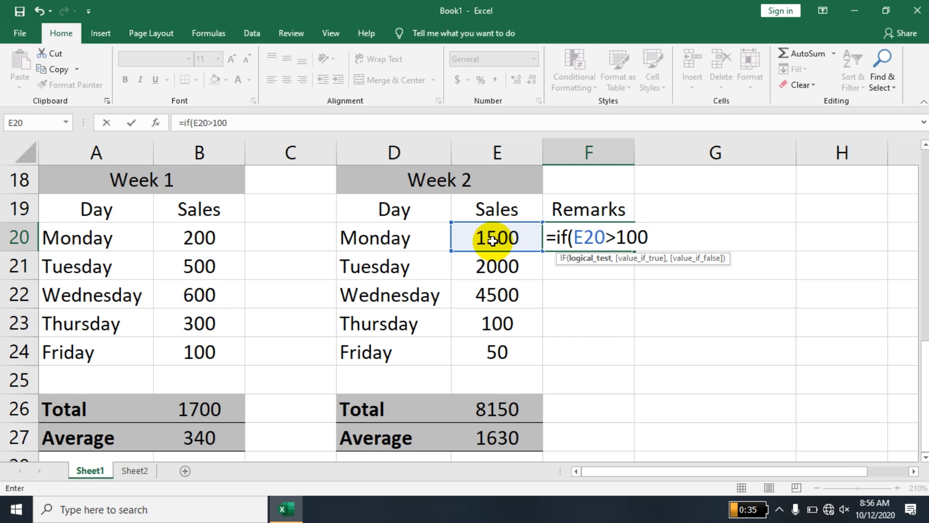
type(",")
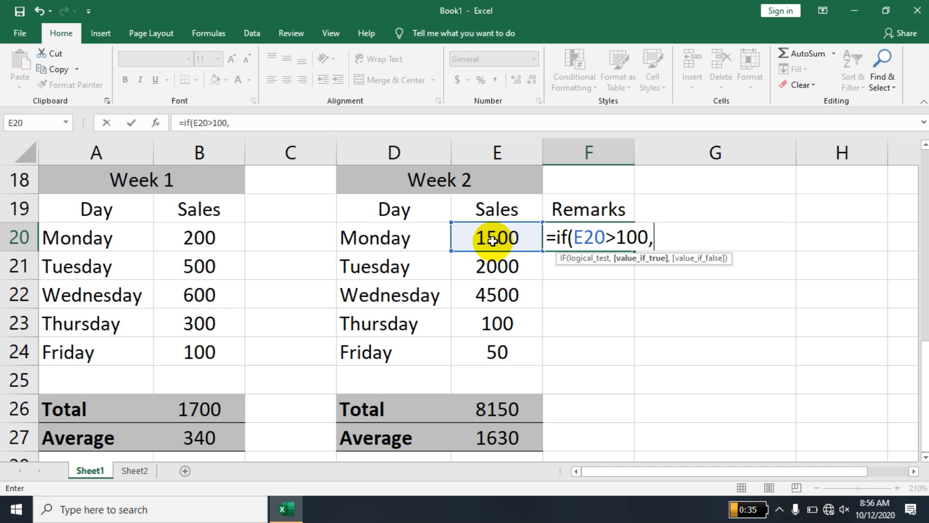
key("BackSpace")
type("0")
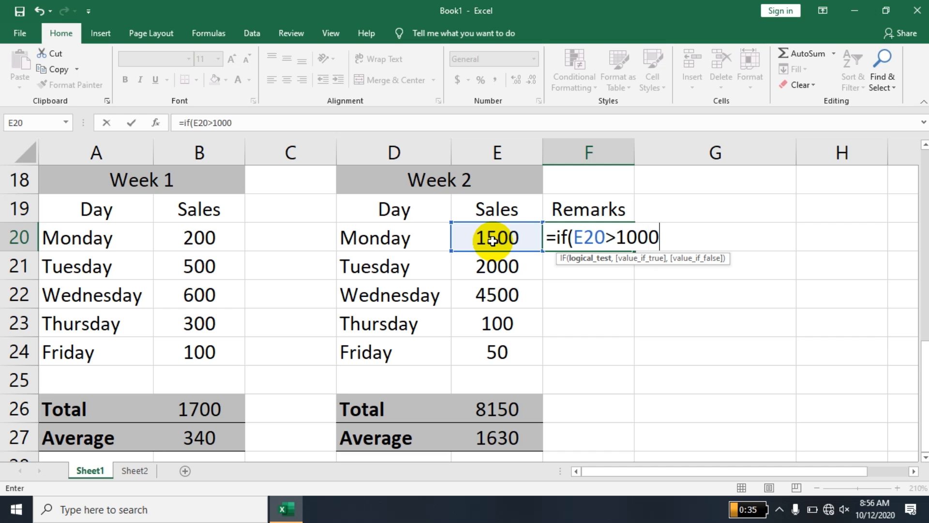
type(",\"")
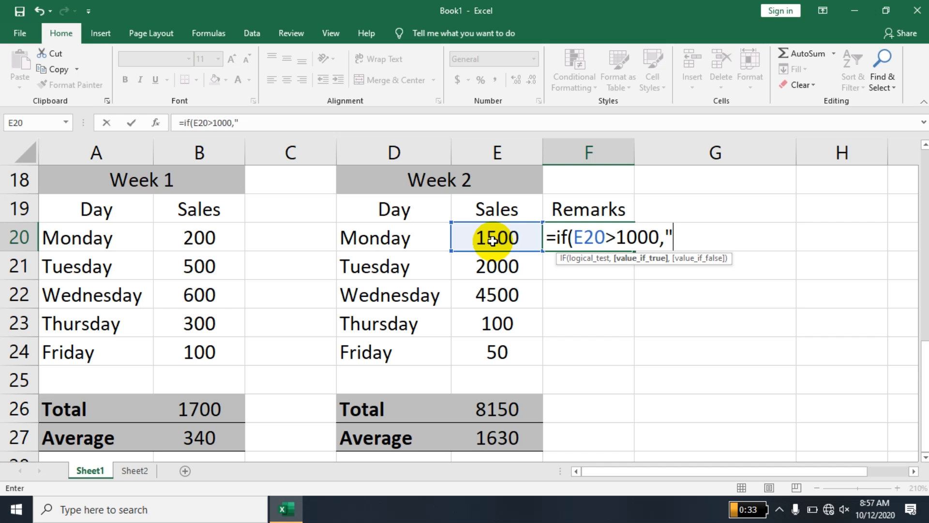
type("Higher")
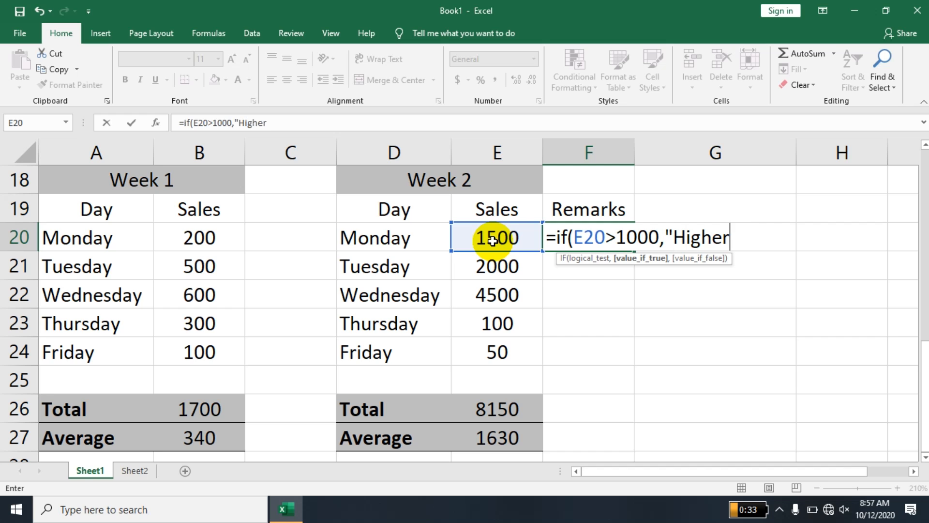
type("\"")
key("Left")
key("Left")
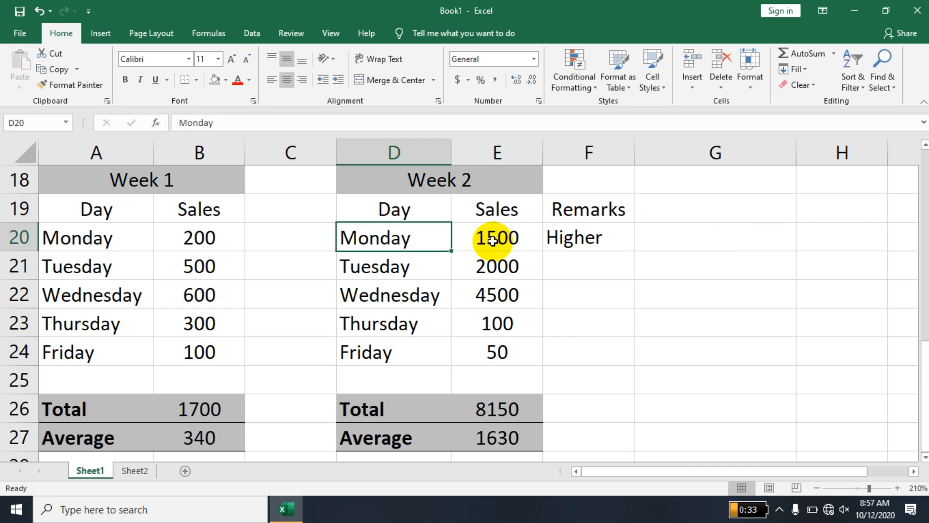
Add a "Lower" result to F20 so it reads =IF(E20>1000,"Higher","Lower").
left_click(608, 243)
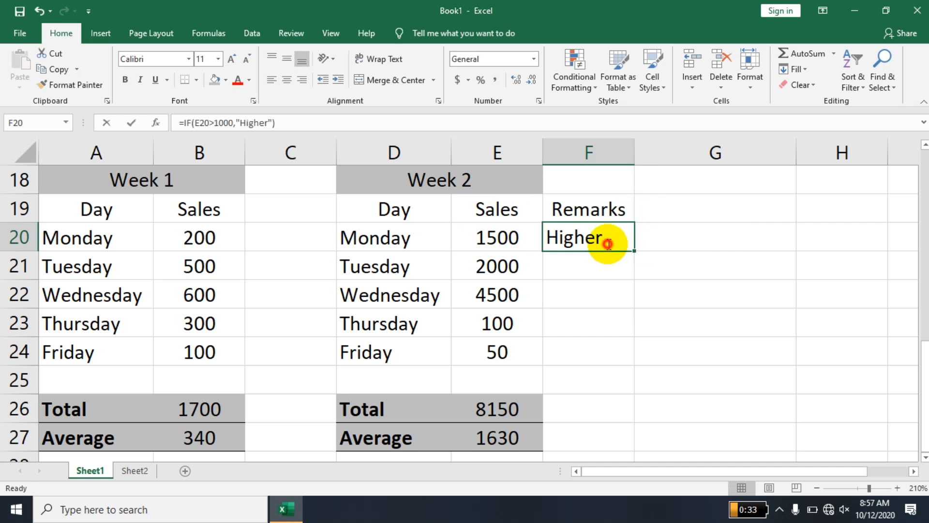
double_click(609, 244)
left_click(733, 238)
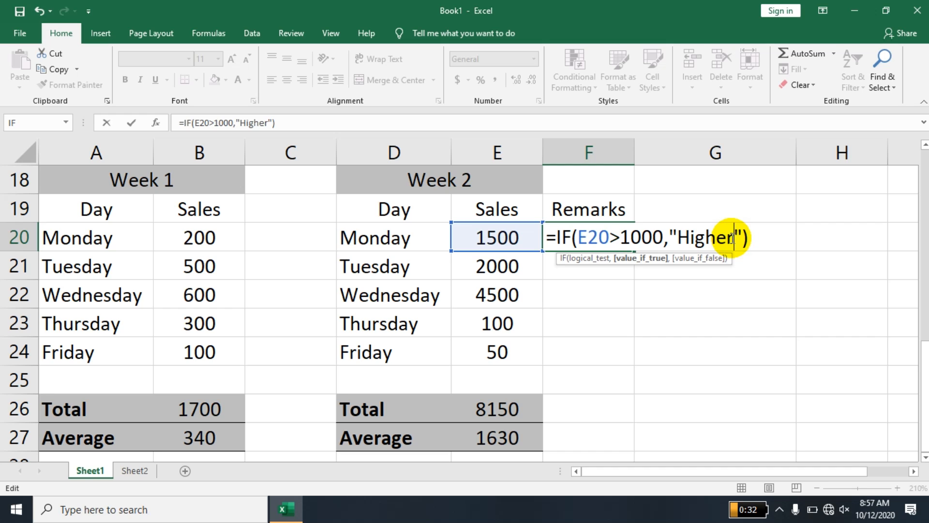
type(",")
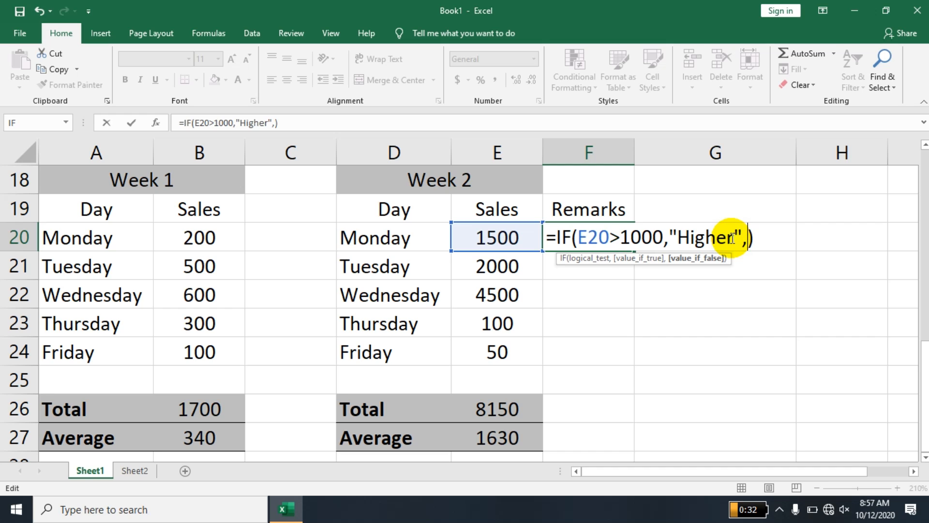
type("\"")
type("Lower")
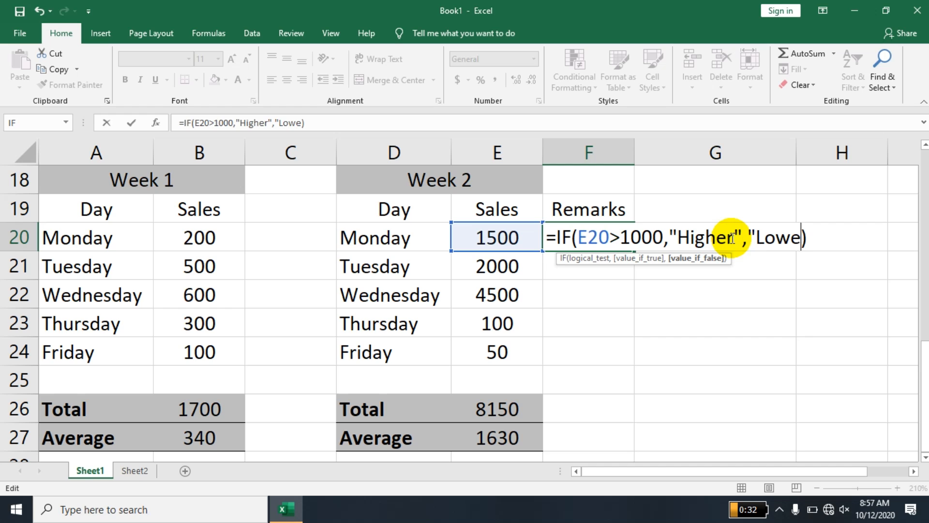
type("\"")
key("Return")
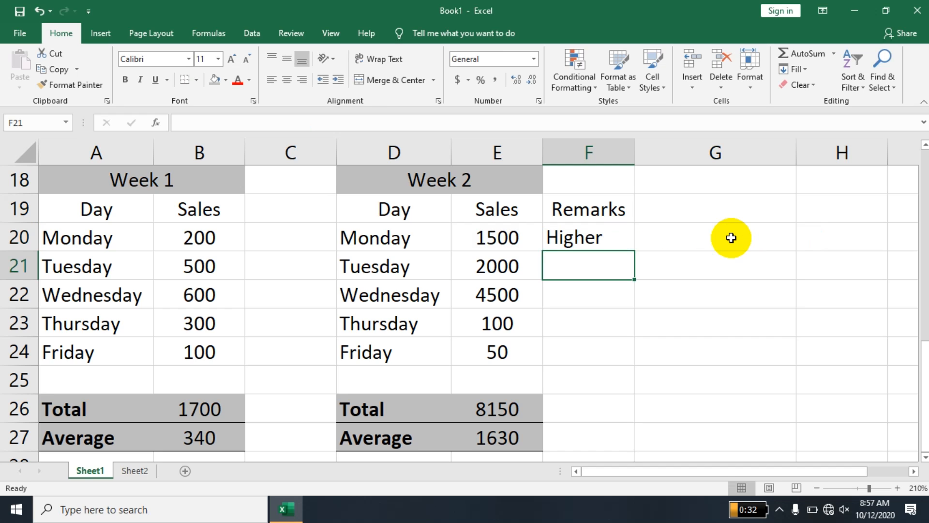
Fill F20's Higher/Lower formula down to F24, then clear F20:F24.
left_click(528, 241)
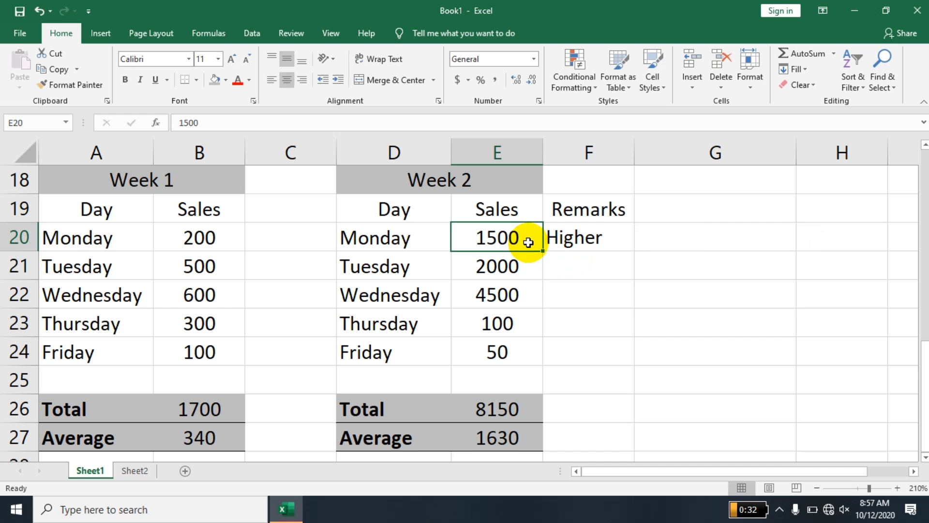
left_click(587, 237)
left_click_drag(634, 250, 616, 353)
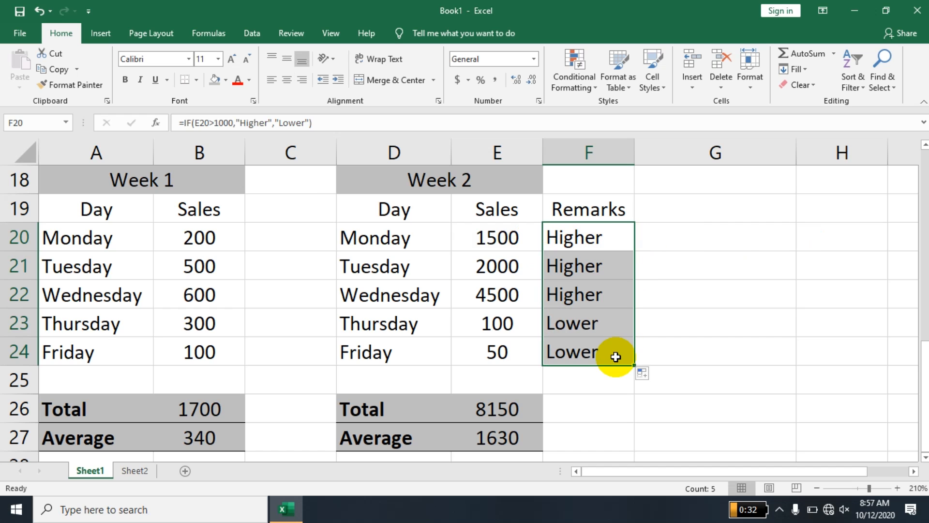
left_click(682, 295)
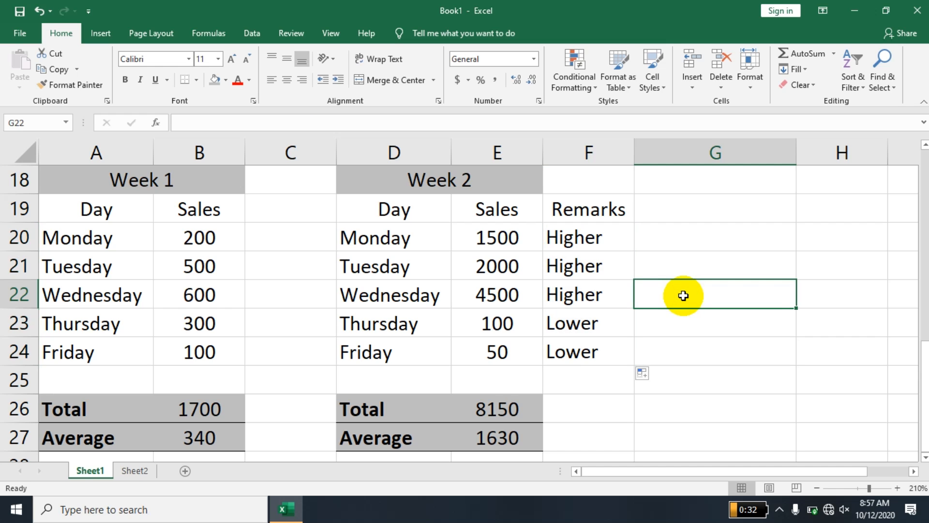
left_click_drag(592, 232, 591, 345)
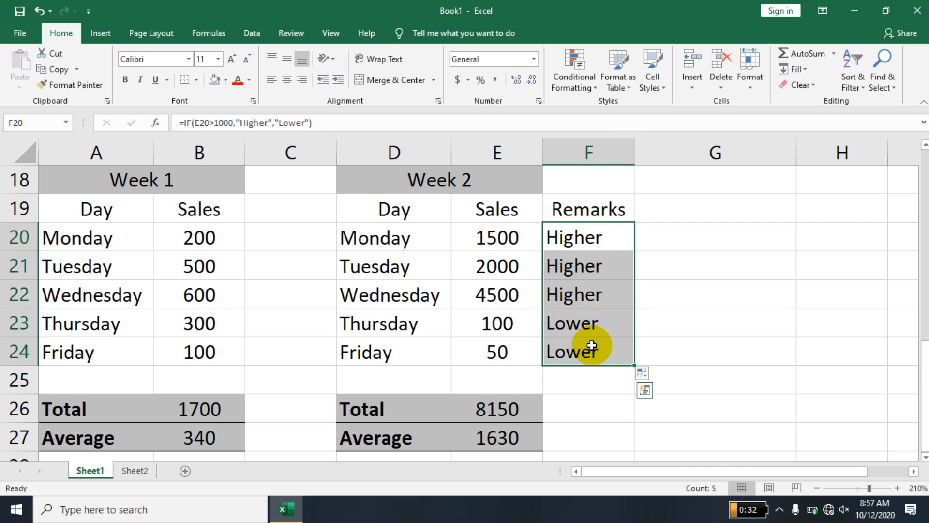
key("Delete")
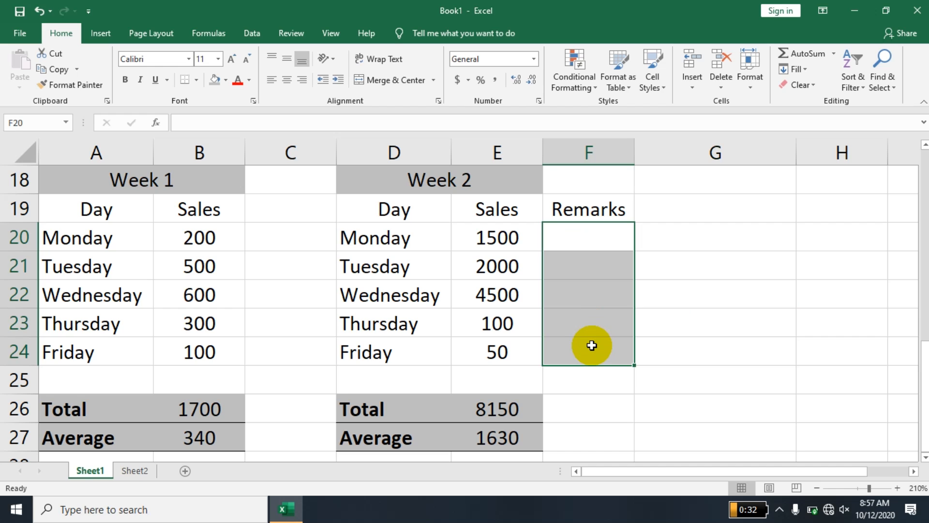
Insert an IF function into F20 from the Formulas tab's Logical functions list.
left_click(592, 248)
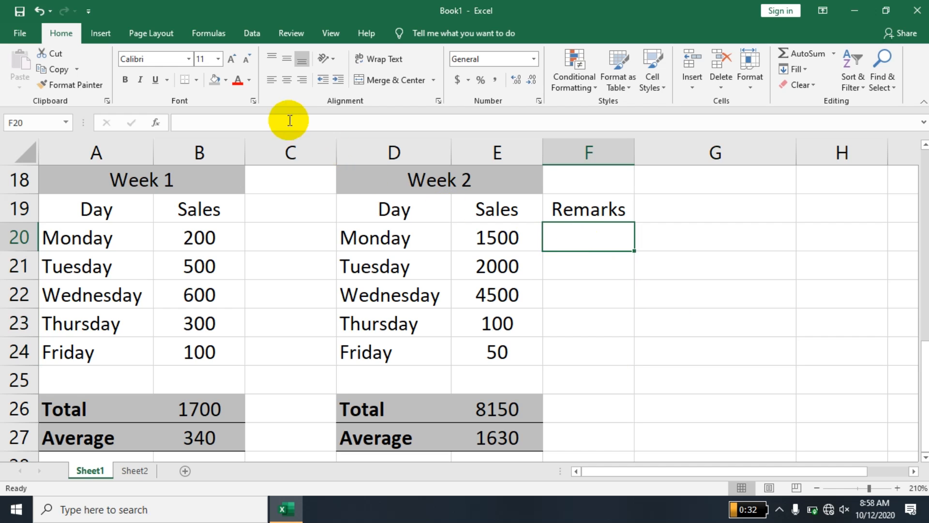
left_click(208, 34)
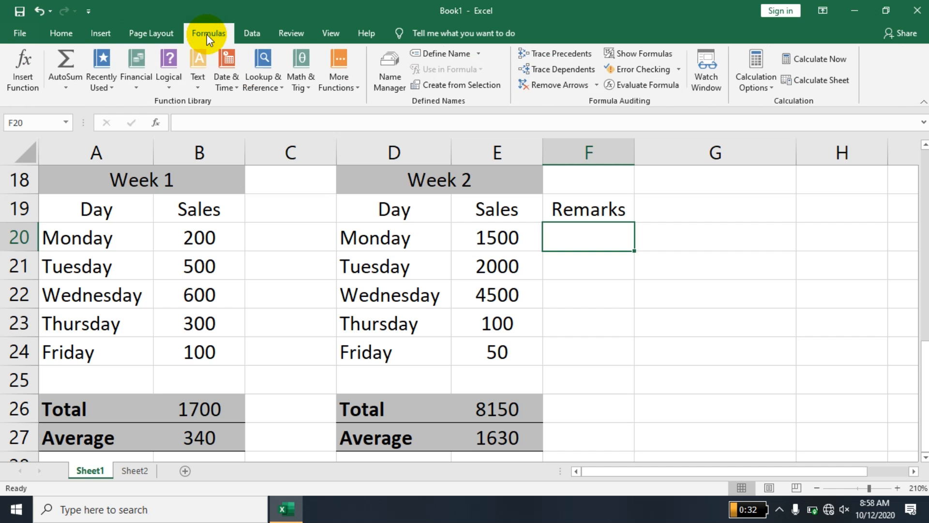
left_click(174, 91)
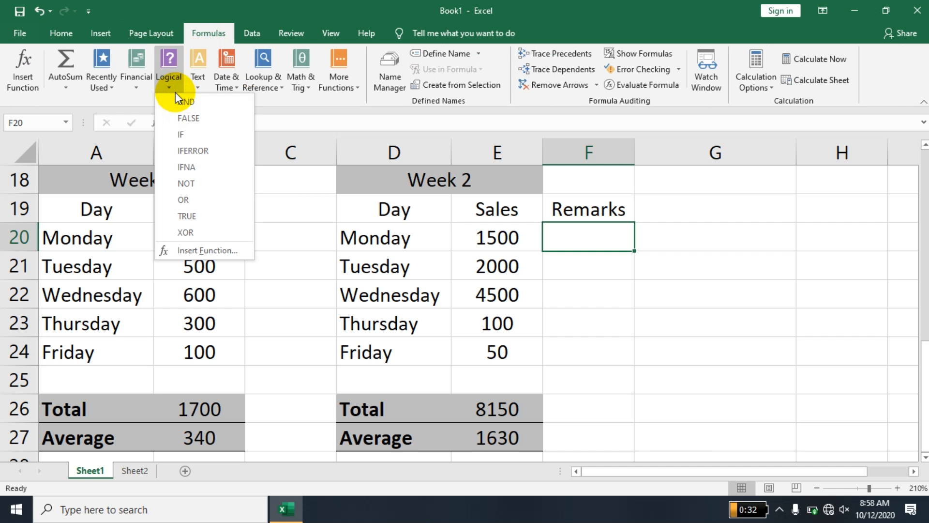
left_click(183, 134)
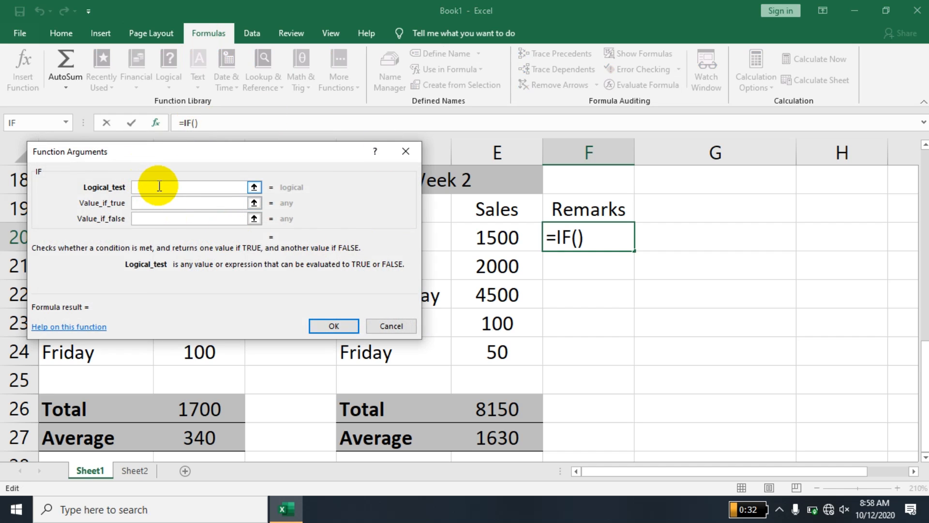
Set F20's IF arguments to test E20<1000, returning Fail if true and Pass otherwise.
left_click(486, 235)
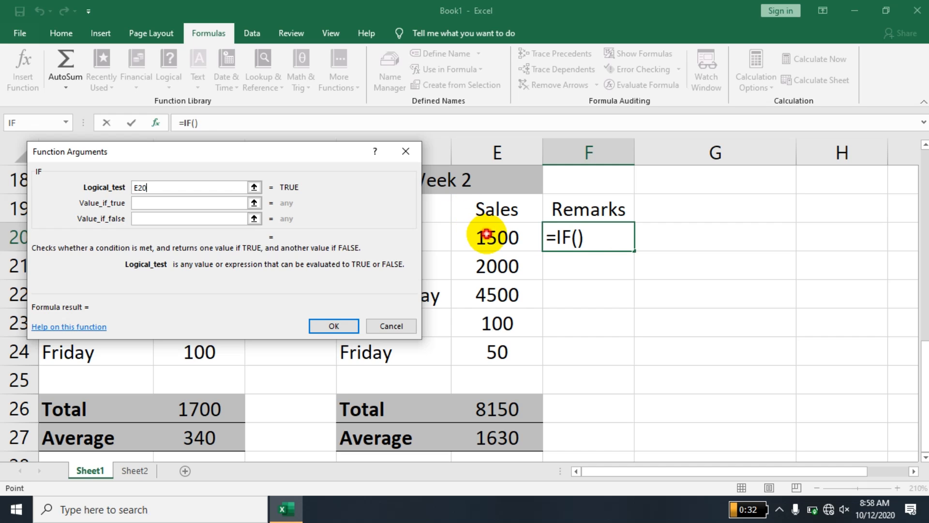
type(">")
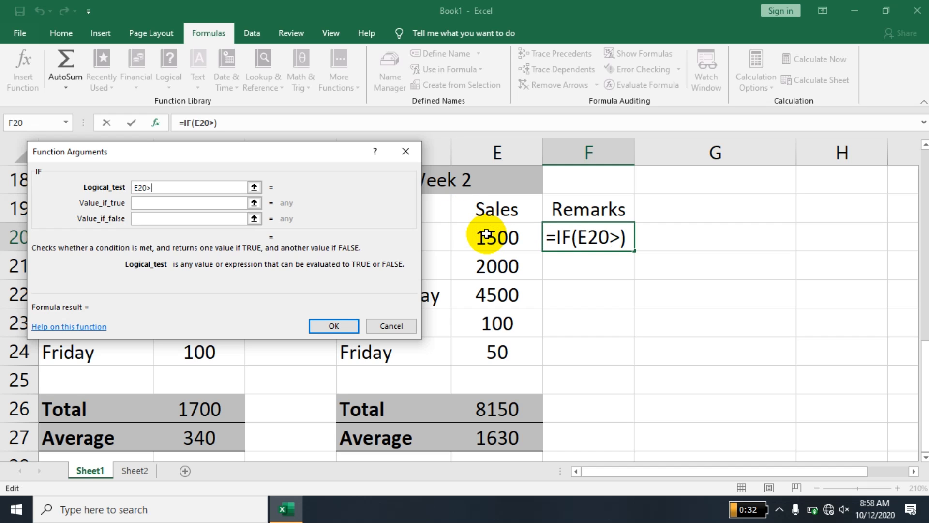
key("BackSpace")
type("<")
type("1000")
key("Tab")
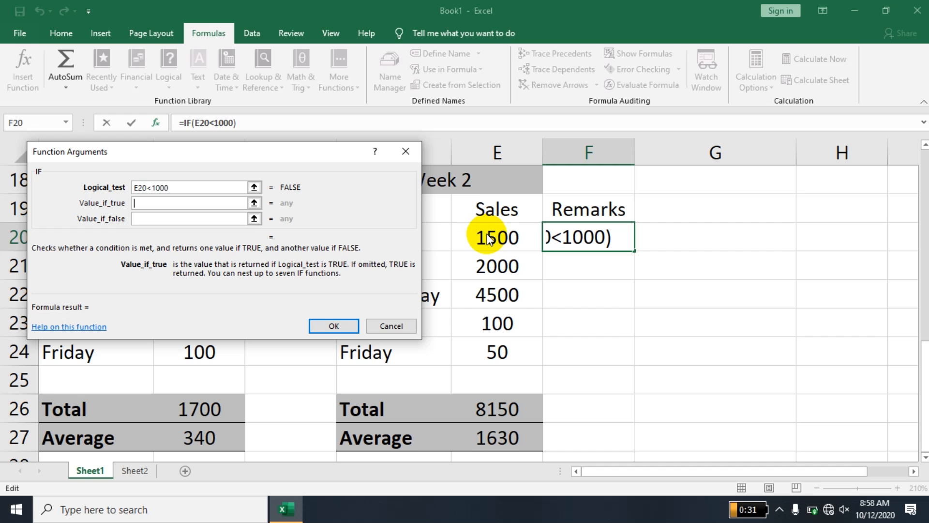
type("Fail")
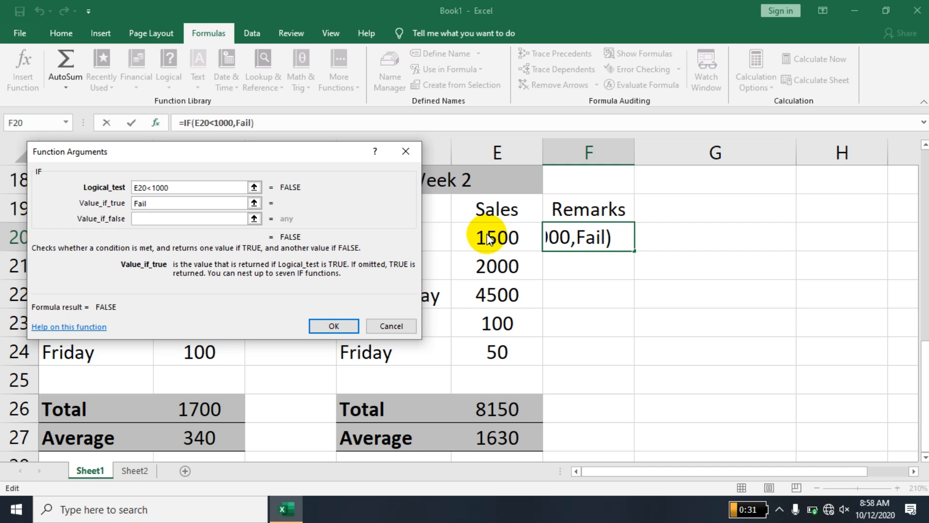
key("Tab")
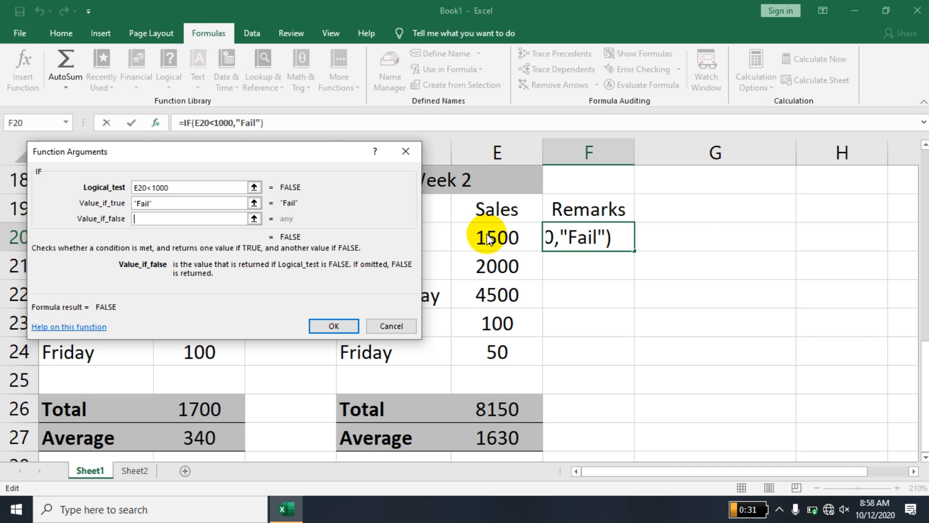
type("Pass")
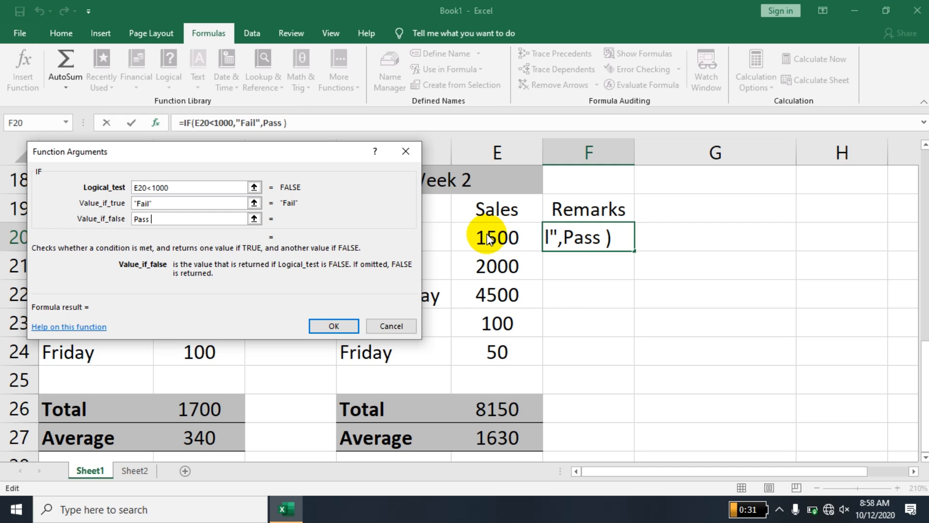
left_click(338, 326)
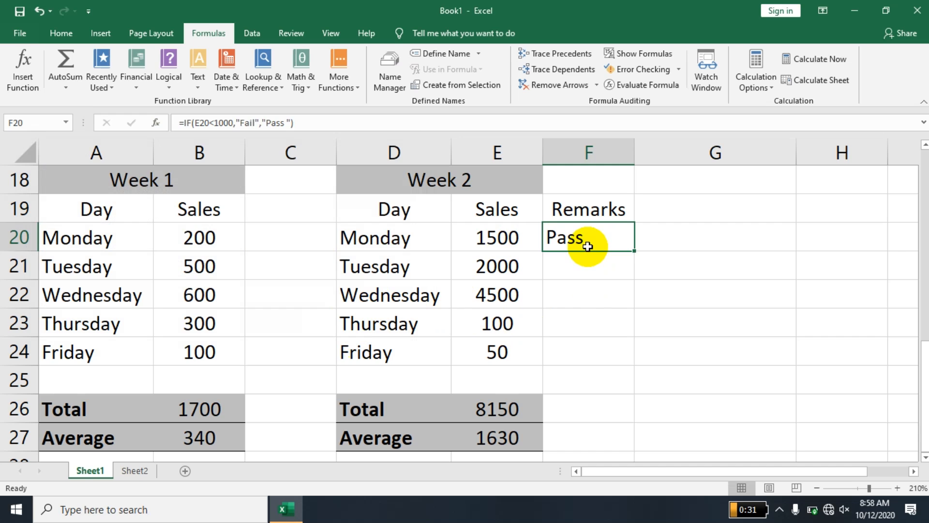
Copy the Pass/Fail formula down to F24 and change Monday's sales in E20 to 900.
left_click_drag(635, 252, 618, 357)
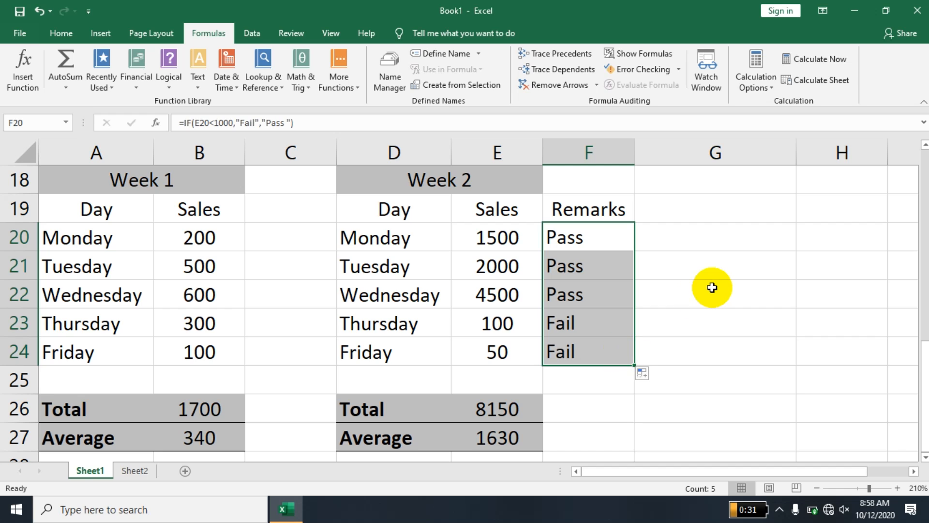
left_click(485, 236)
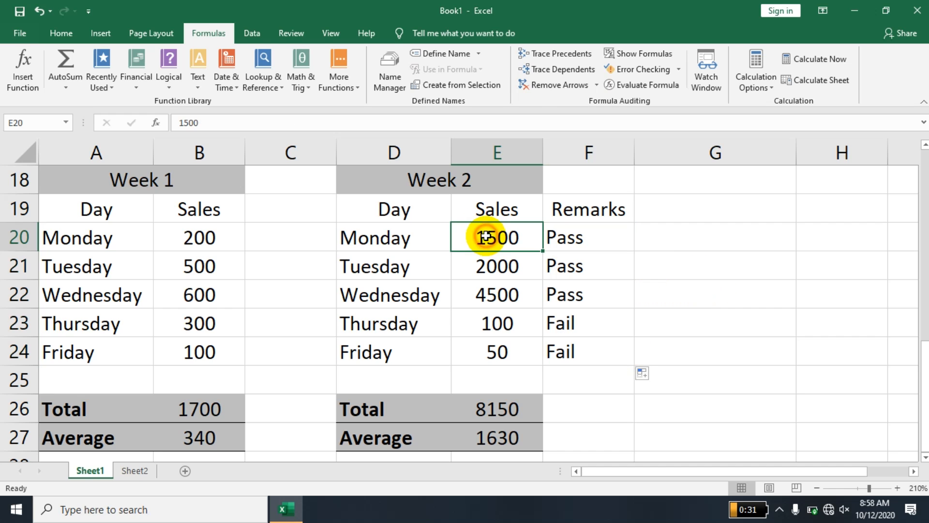
type("900")
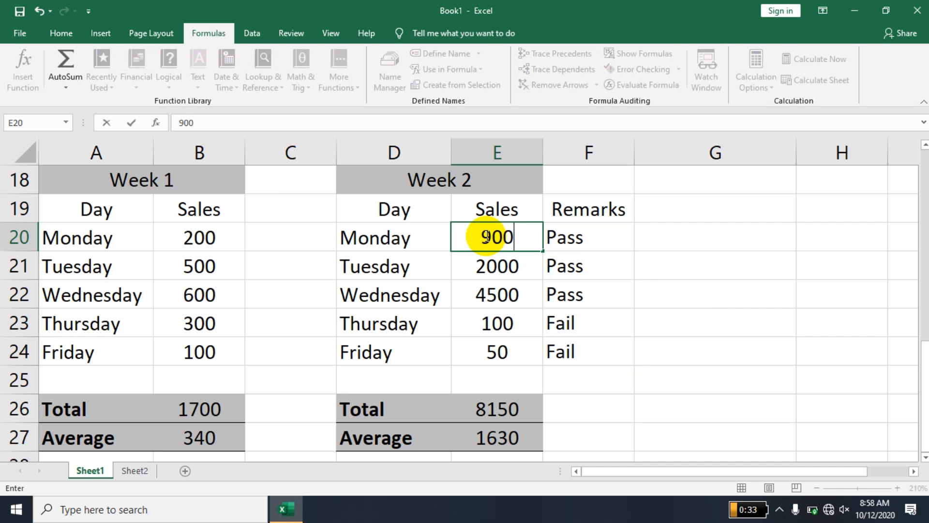
key("Return")
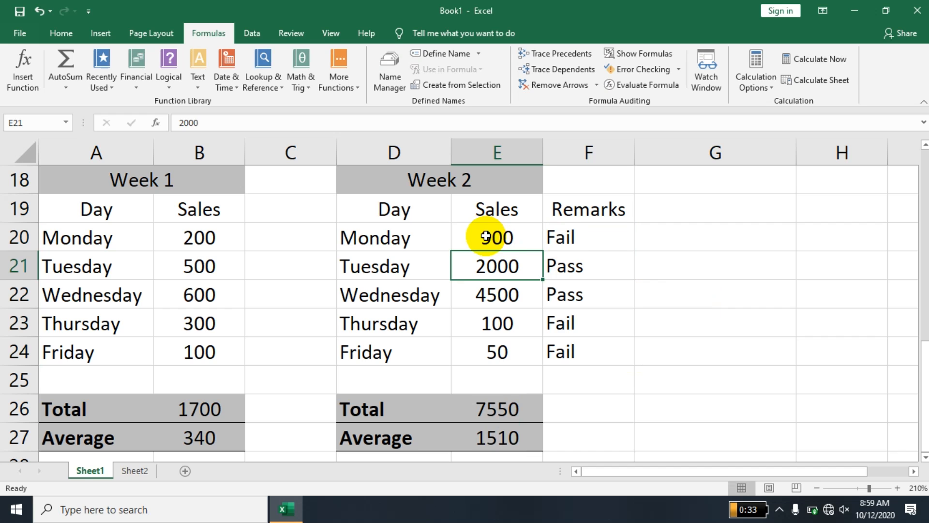
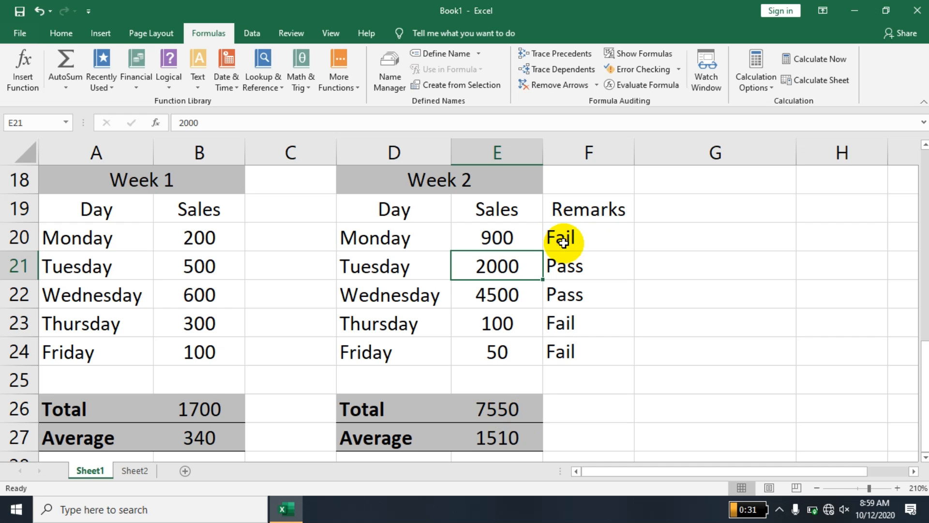
Re-edit F20's IF formula, deleting its closing bracket, and recommit it so Remarks still read Fail/Pass.
left_click(563, 242)
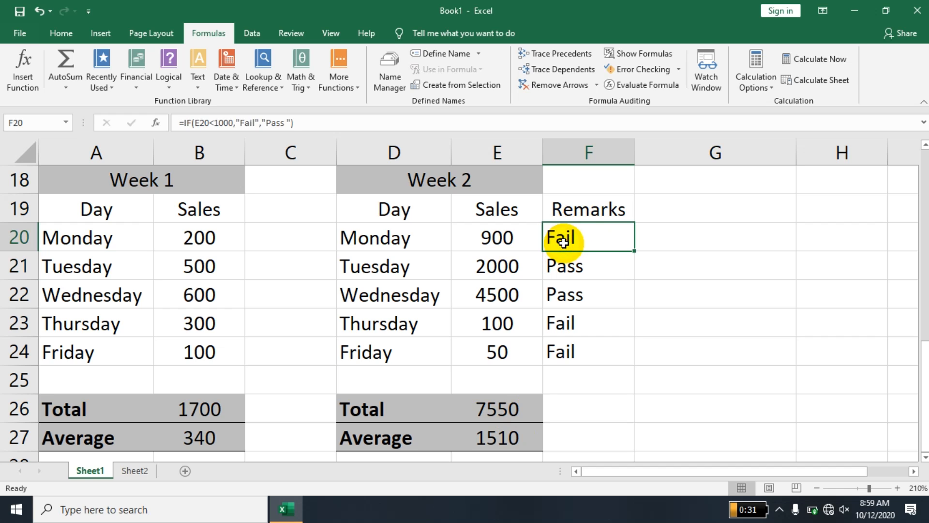
double_click(598, 236)
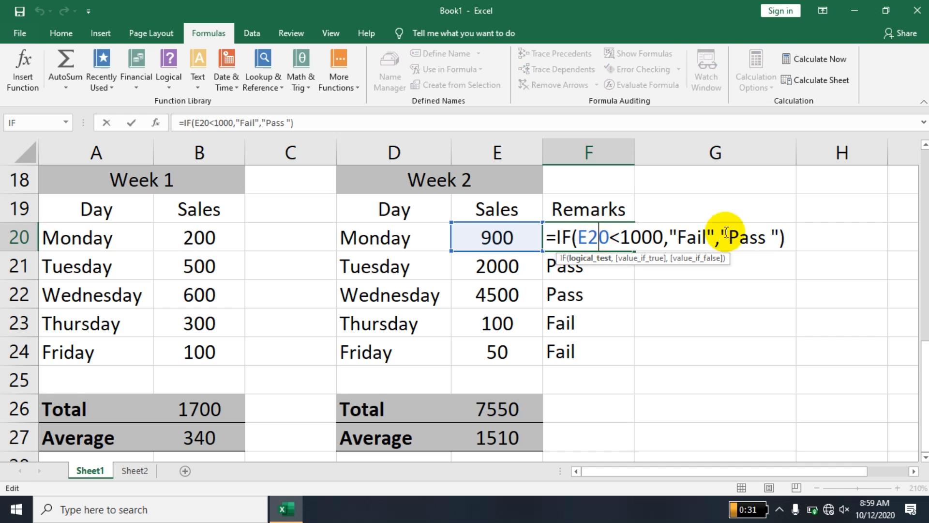
left_click(781, 238)
key("Delete")
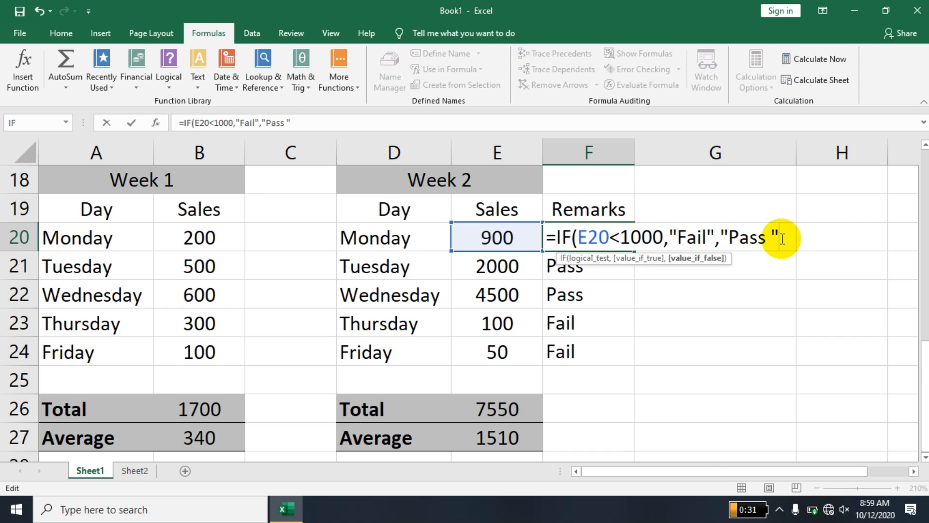
key("Return")
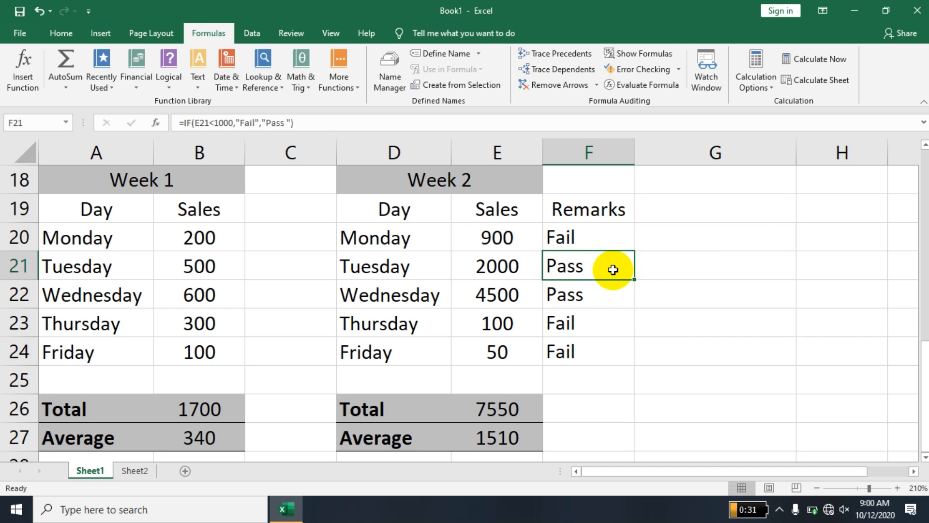
Enter =5/0 in empty cell G22 to produce a #DIV/0! error.
left_click(705, 280)
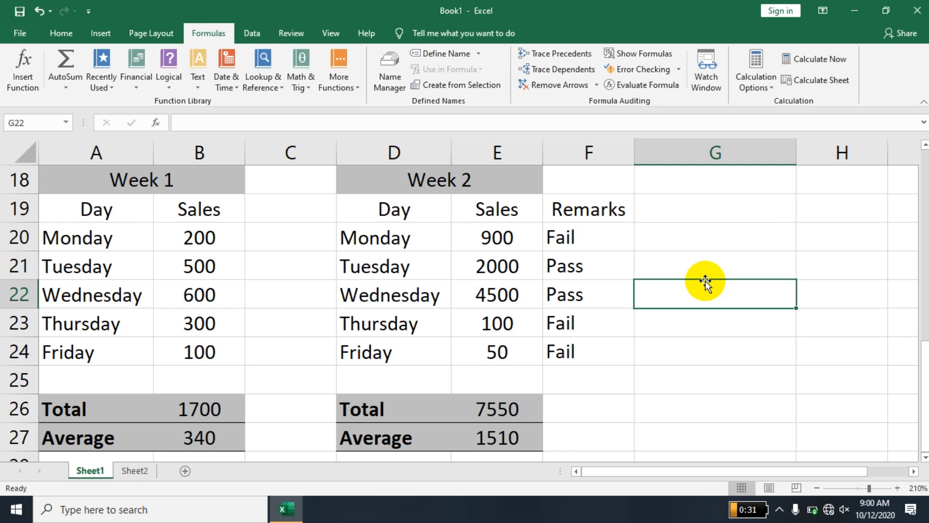
type("=5")
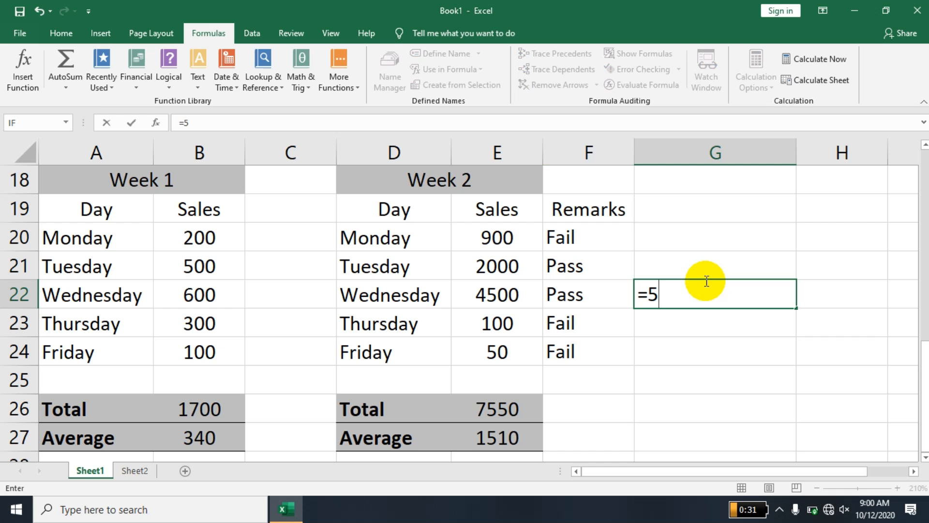
type("/0")
key("Return")
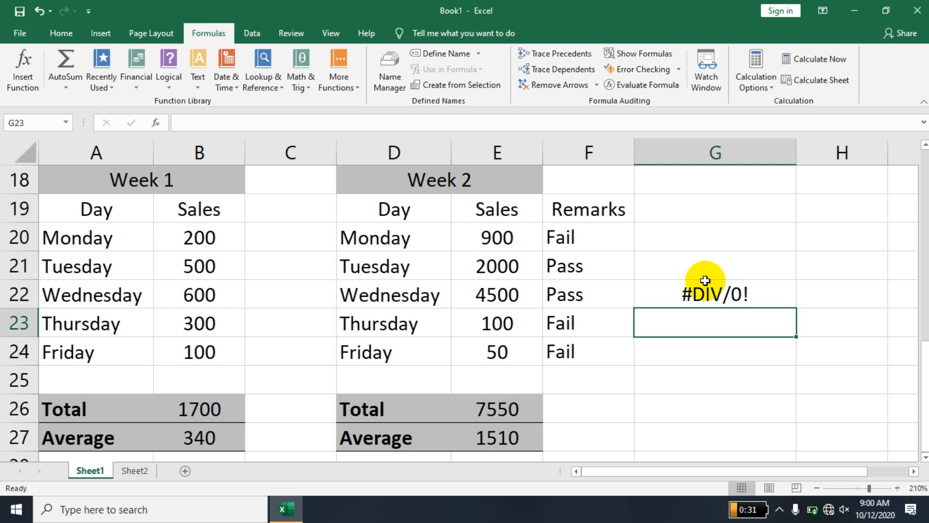
Mark G22's divide-by-zero error as ignored from its error-checking options.
left_click(708, 288)
right_click(704, 299)
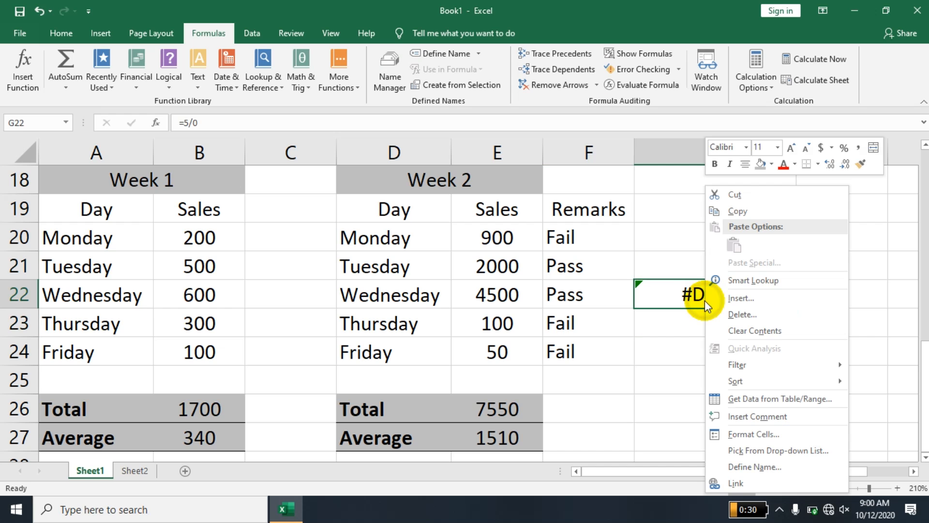
left_click(678, 292)
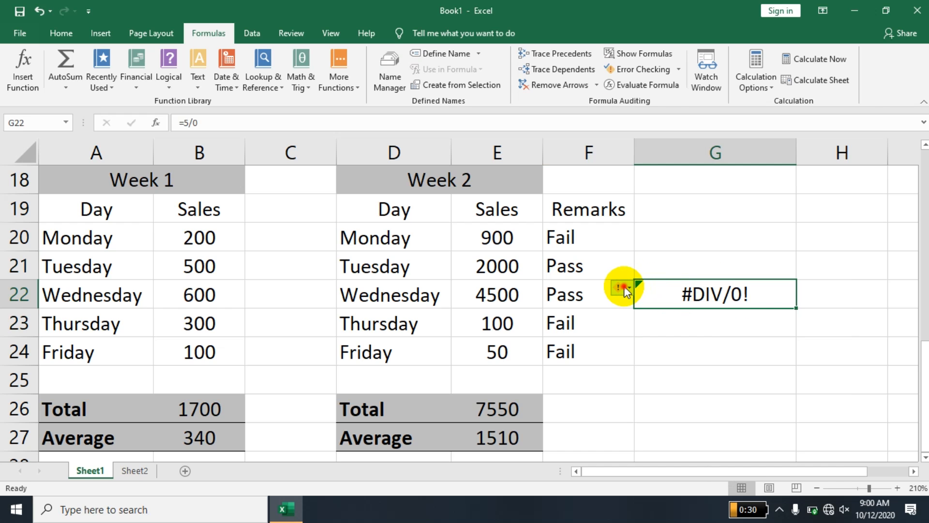
left_click(624, 288)
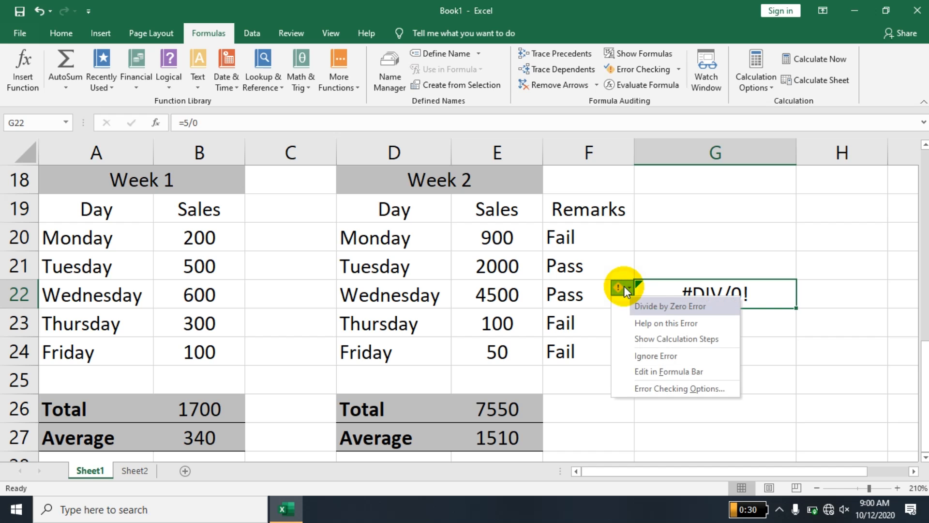
left_click(651, 356)
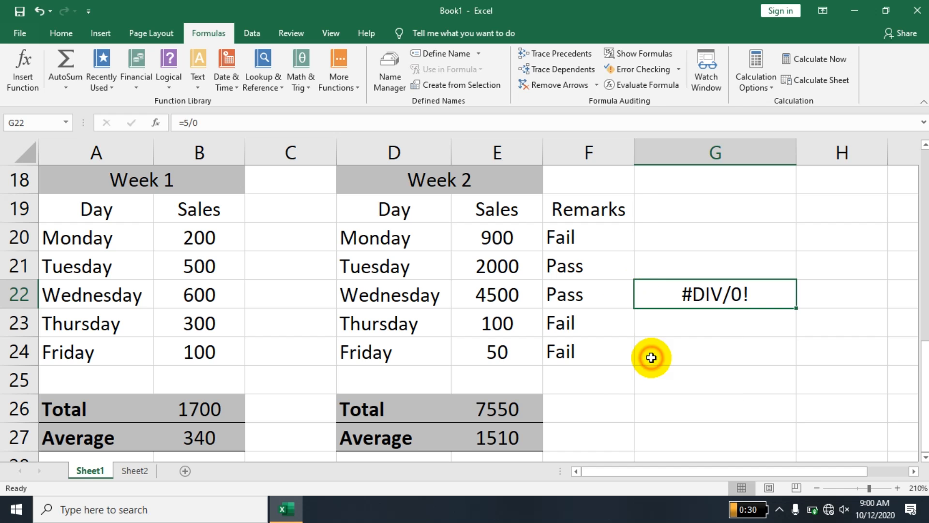
Recommit G22's =5/0 formula unchanged and reopen its error-checking options.
right_click(650, 297)
left_click(647, 296)
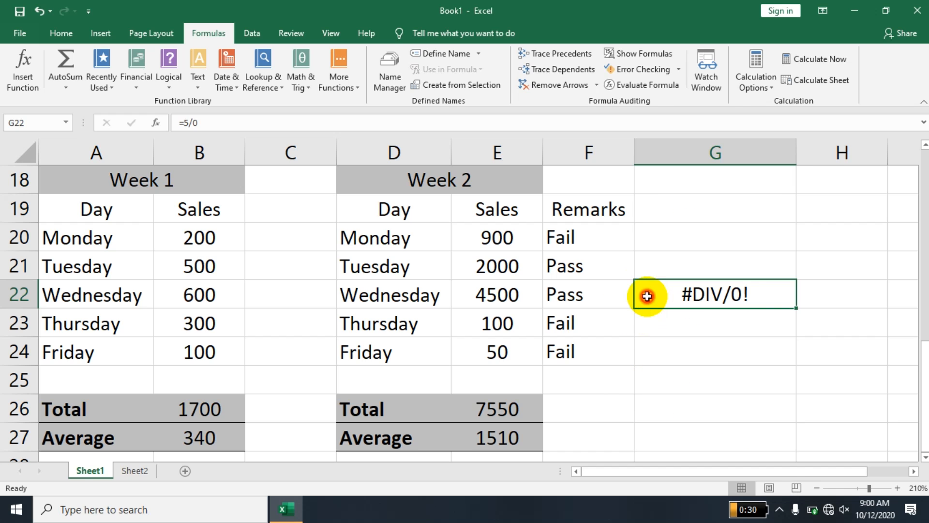
double_click(768, 296)
key("Return")
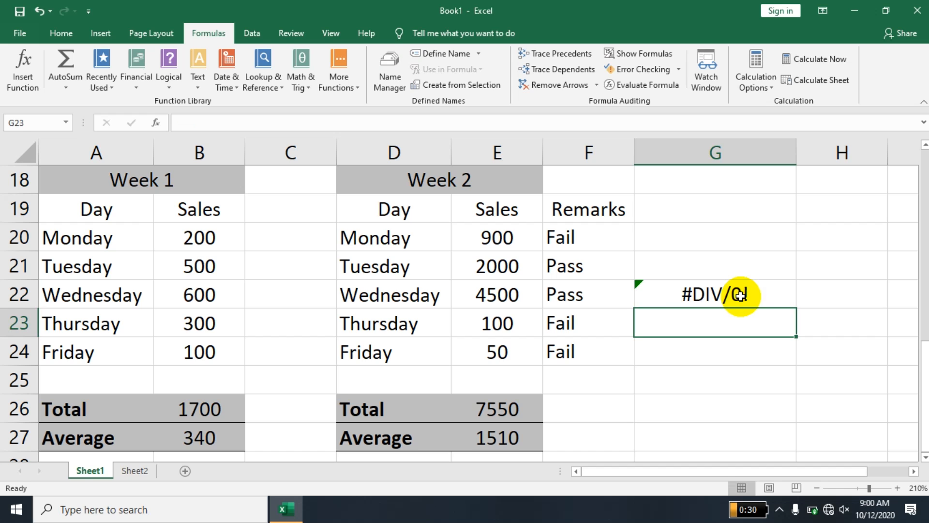
left_click(638, 286)
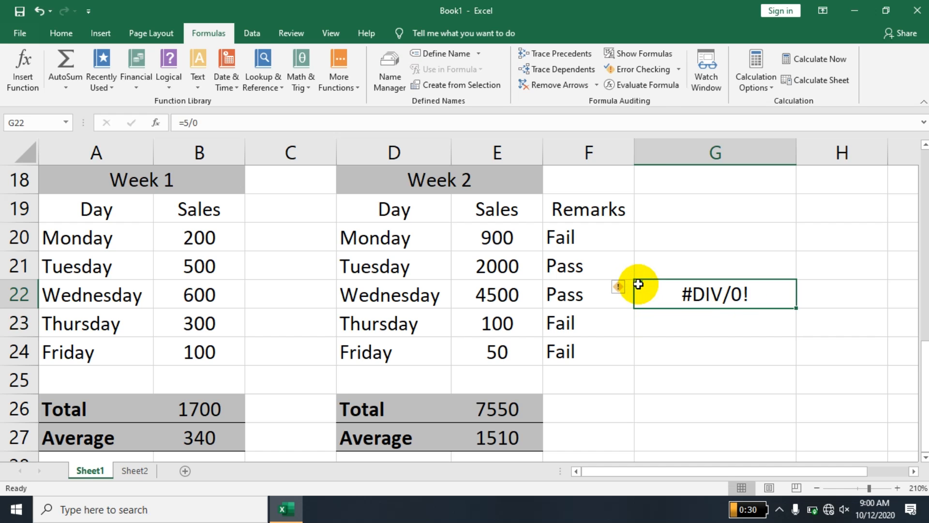
left_click(624, 288)
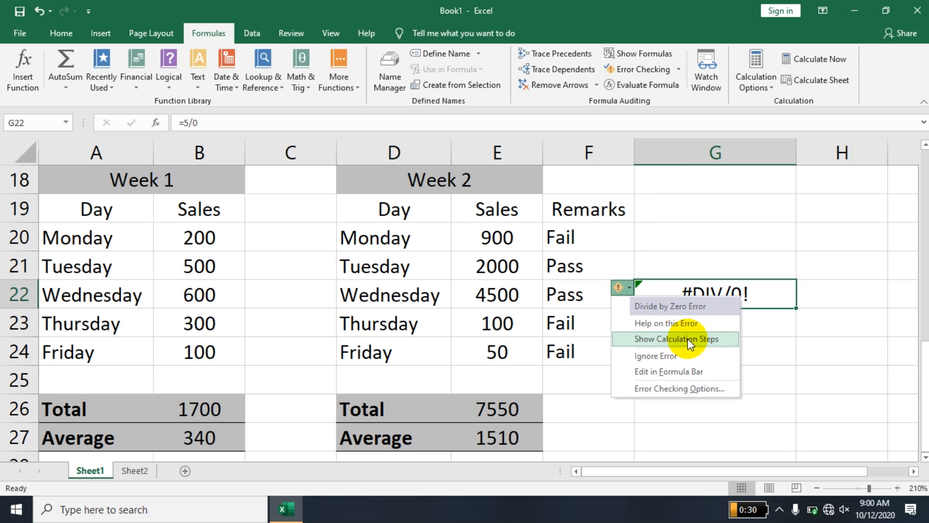
Change G22's formula to =5/2 so it displays 2.5.
left_click(695, 374)
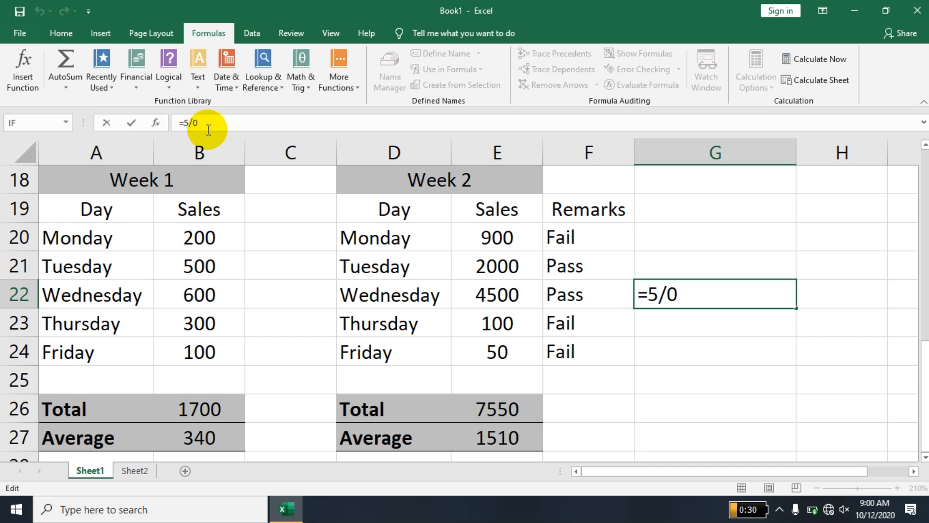
key("BackSpace")
type("2")
key("Return")
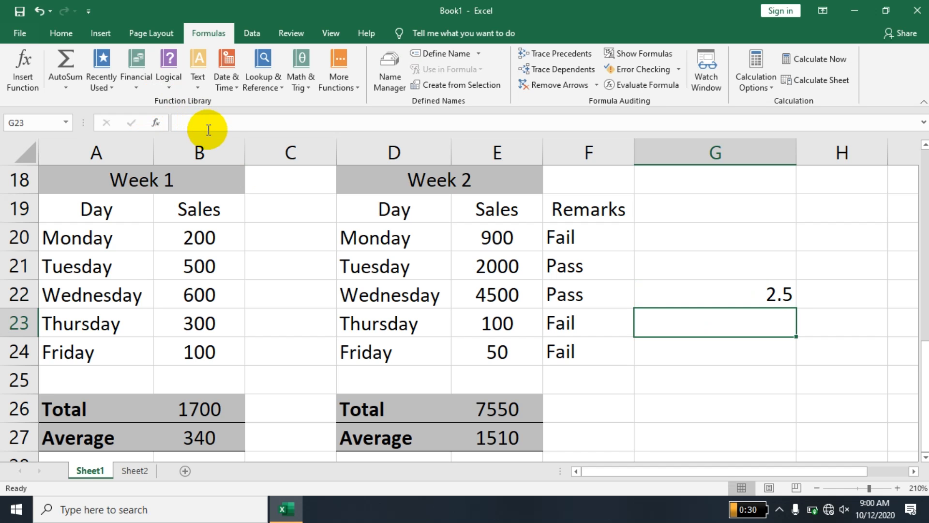
Clear the 2.5 from G22 and re-enter =5/0 to restore the #DIV/0! error.
left_click(731, 283)
double_click(726, 287)
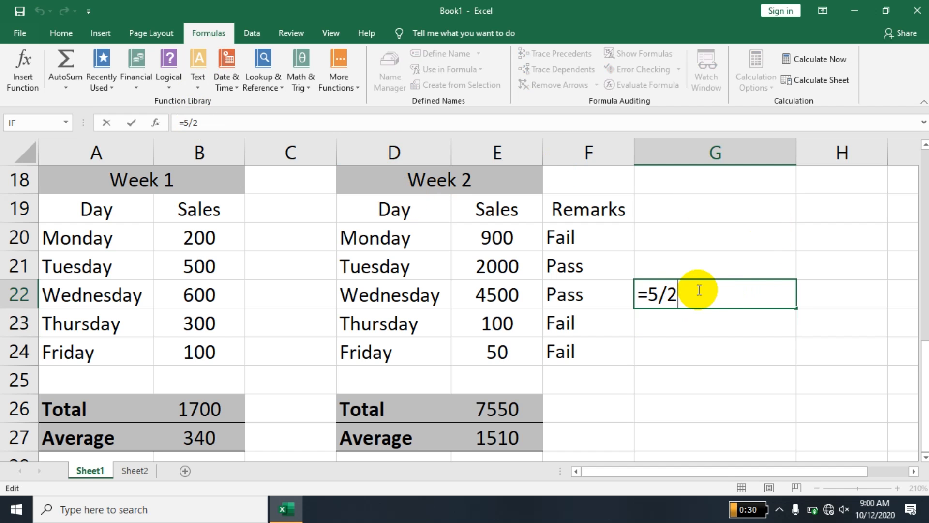
key("Escape")
key("Delete")
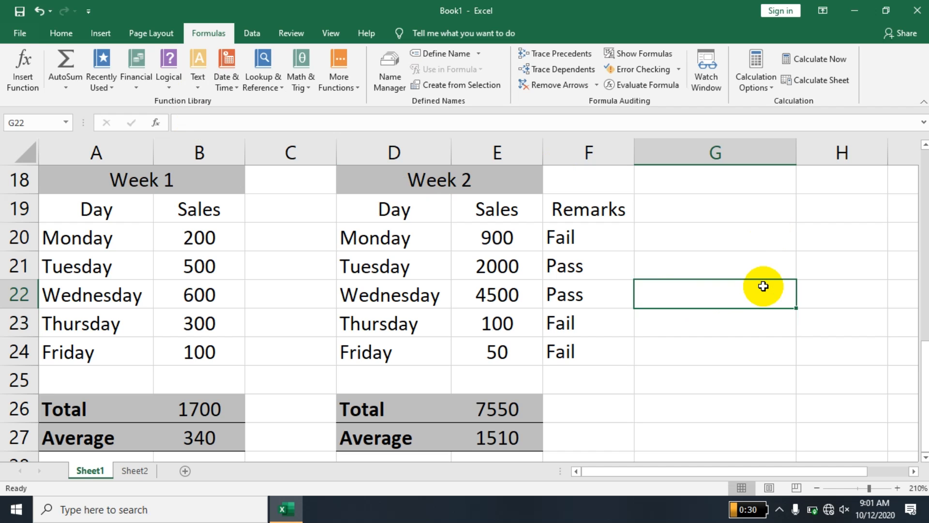
type("=5/0")
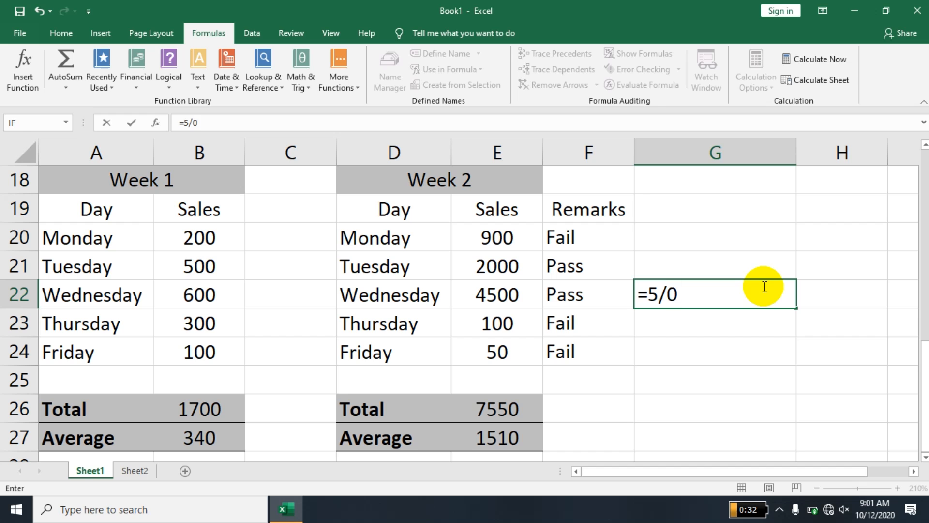
key("Return")
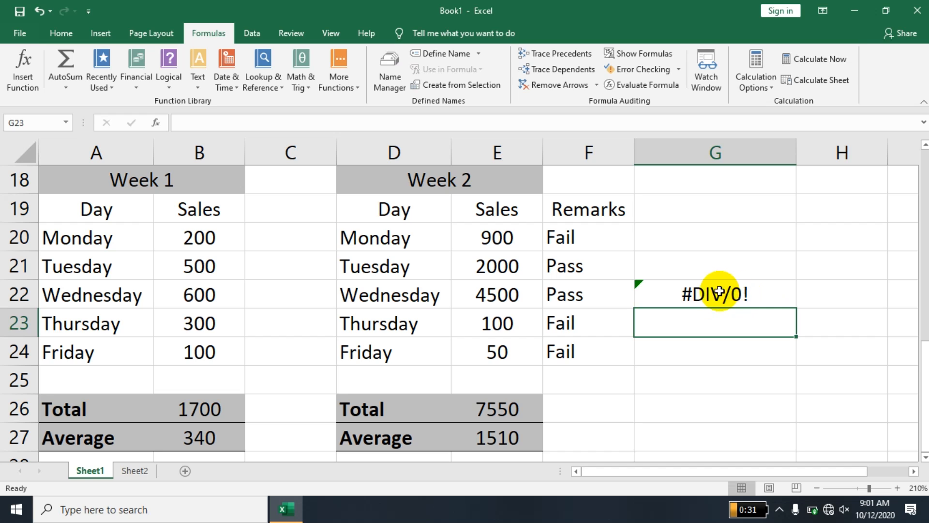
Enter =ali+ahmed in G23, fixing the typo, and inspect its #NAME? error options.
type("=al")
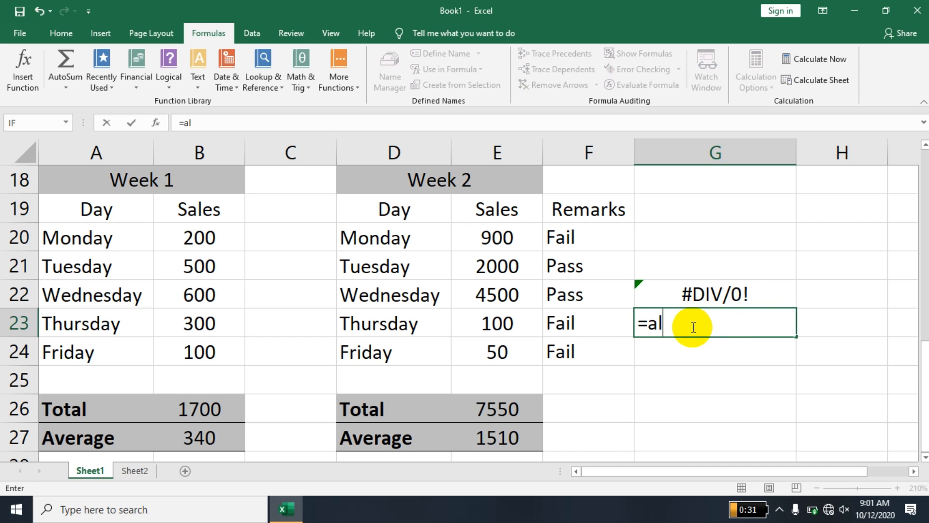
type("i+ahemd")
key("BackSpace")
key("BackSpace")
key("BackSpace")
type("med")
key("Return")
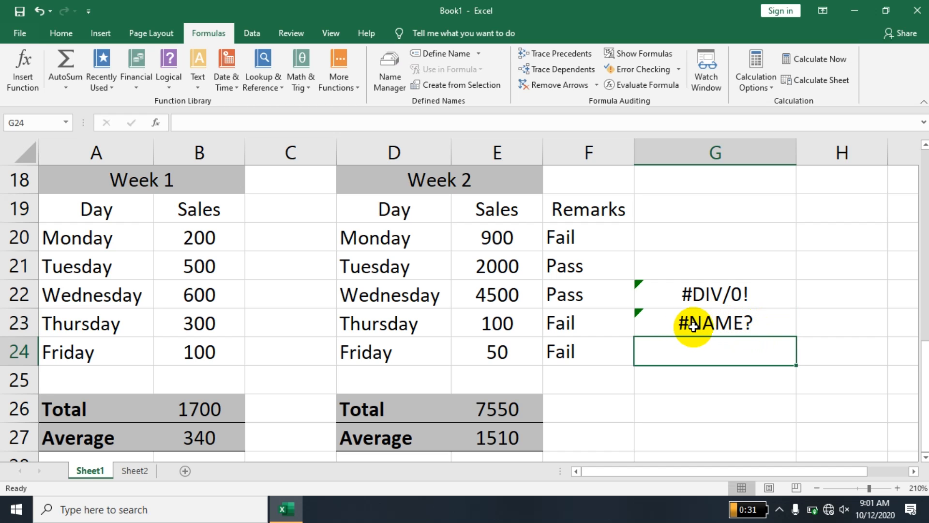
left_click(640, 312)
left_click(617, 314)
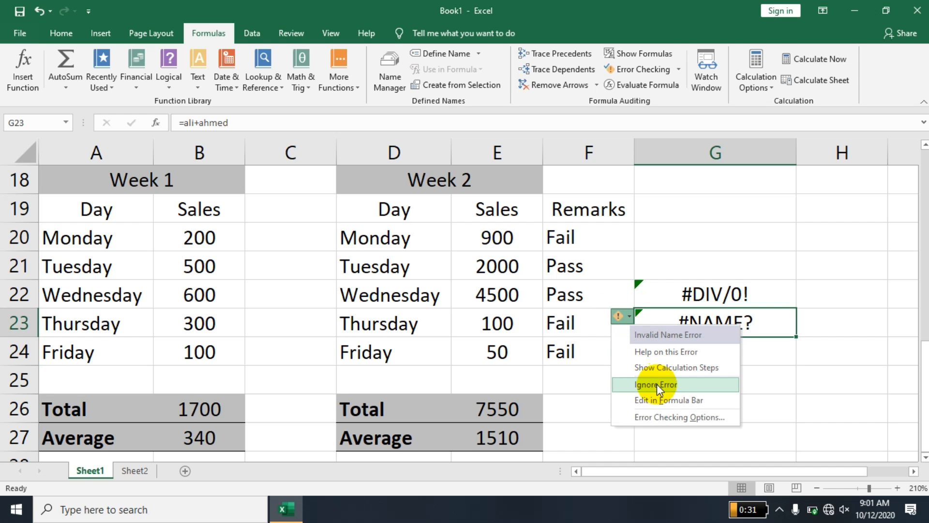
Step through G23's =ali+ahmed calculation twice down to #NAME?, then close the evaluation window.
left_click(648, 370)
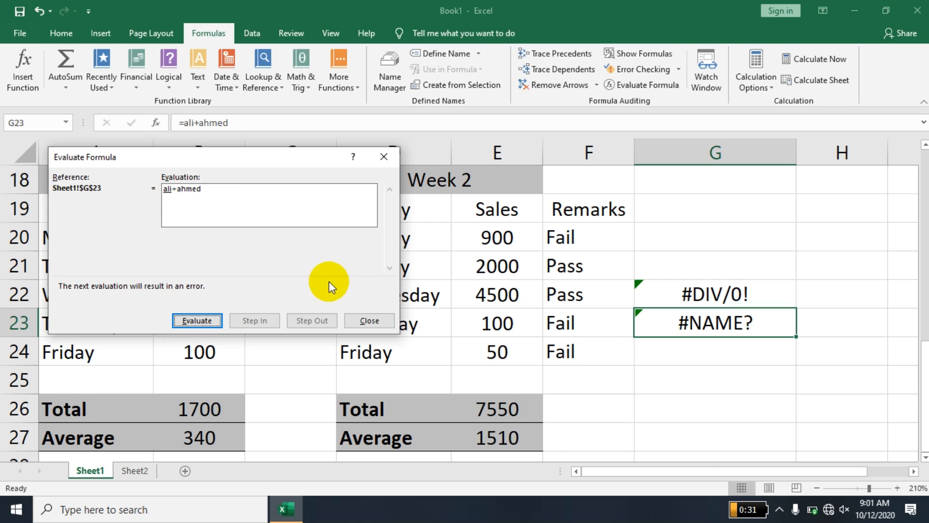
left_click(219, 324)
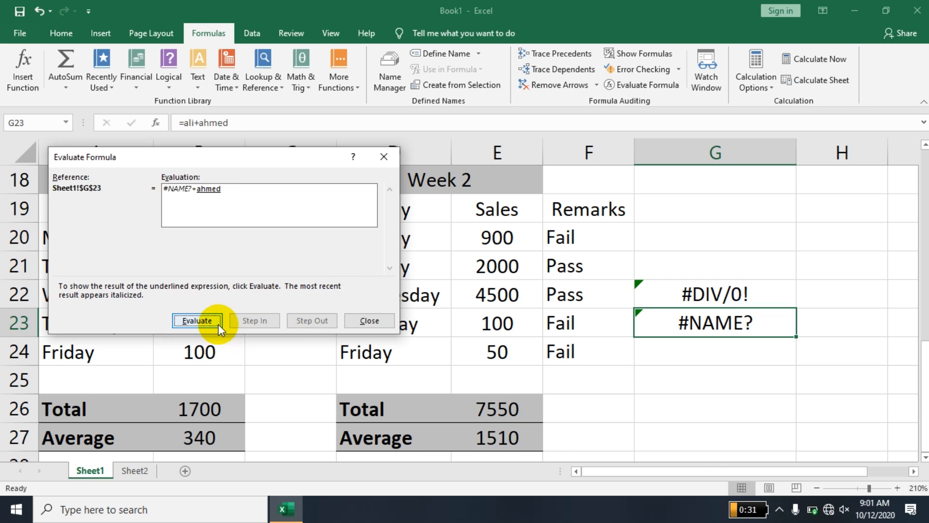
left_click(219, 323)
left_click(219, 323)
left_click(218, 323)
left_click(219, 323)
left_click(218, 323)
left_click(219, 323)
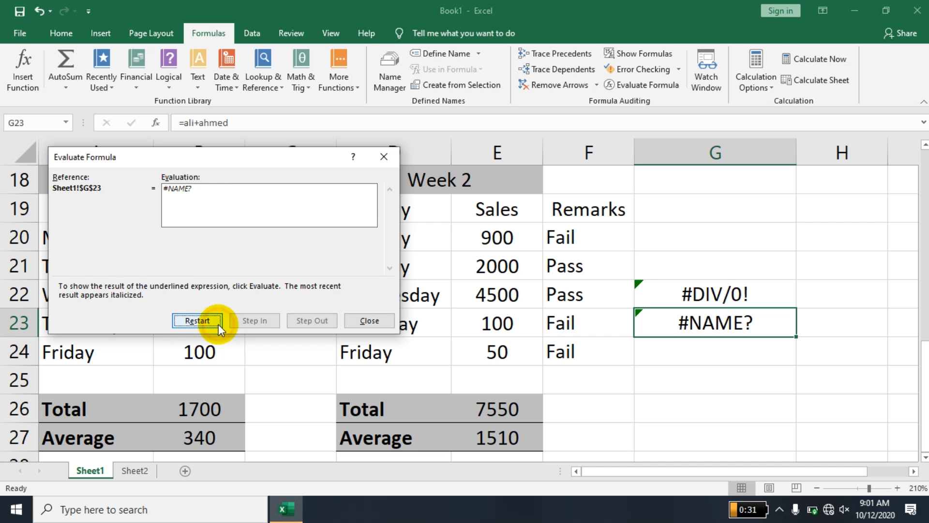
left_click(370, 321)
left_click(674, 297)
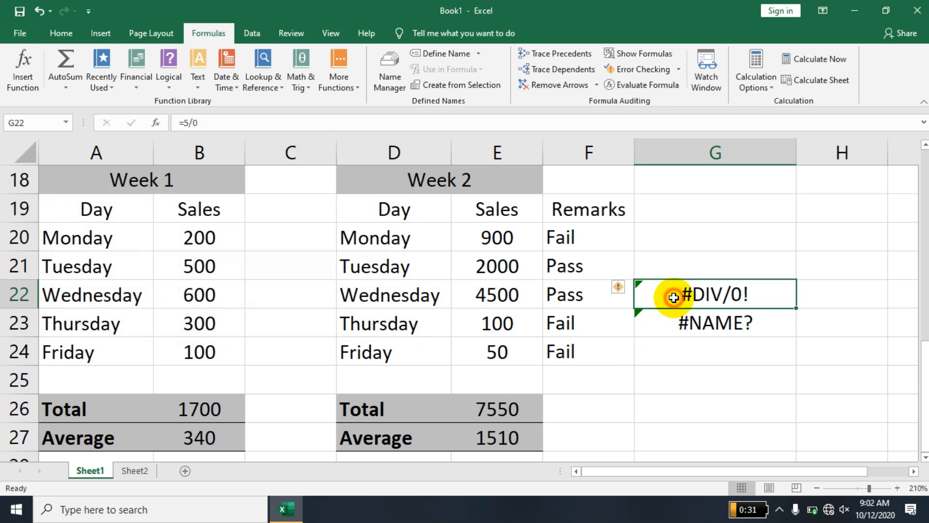
left_click(619, 287)
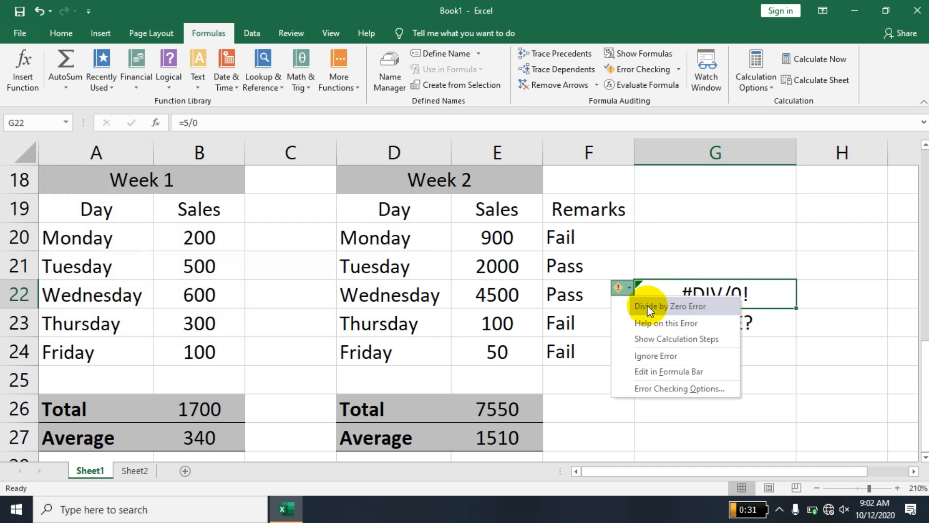
left_click(657, 339)
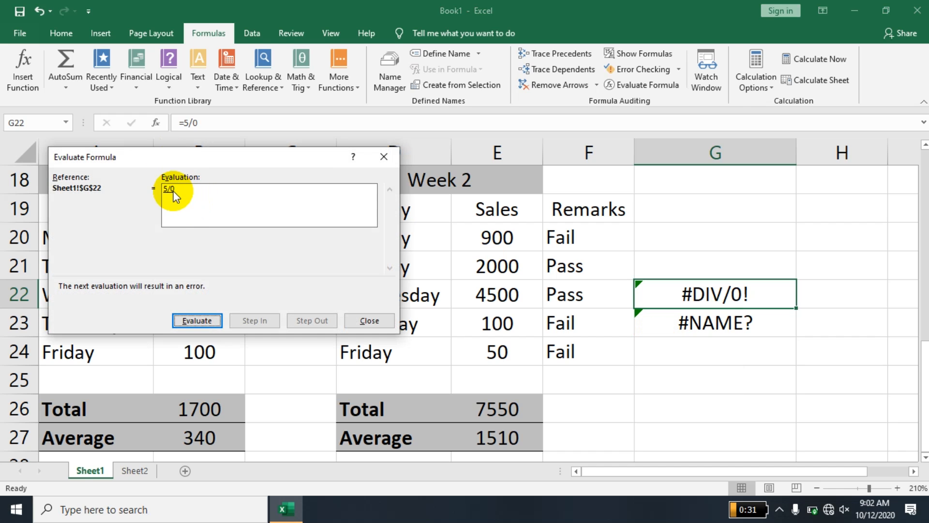
left_click(195, 321)
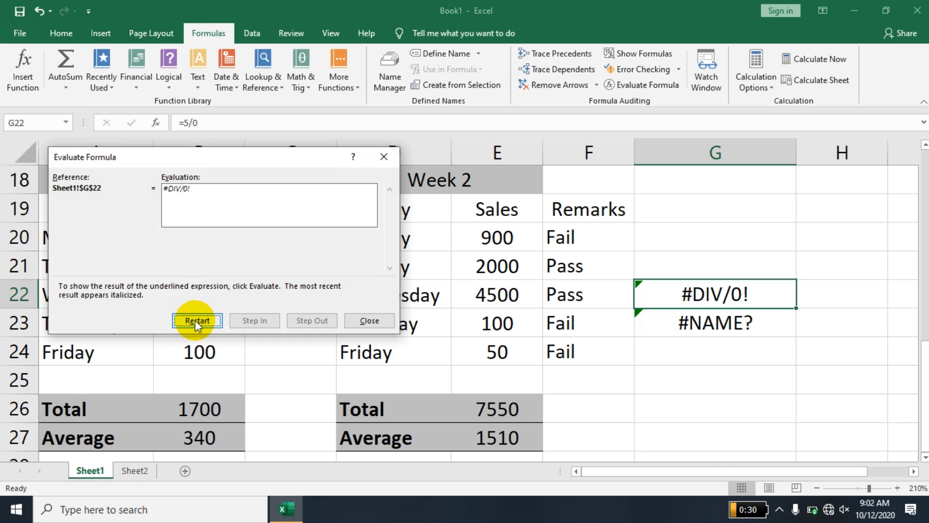
left_click(195, 320)
left_click(196, 320)
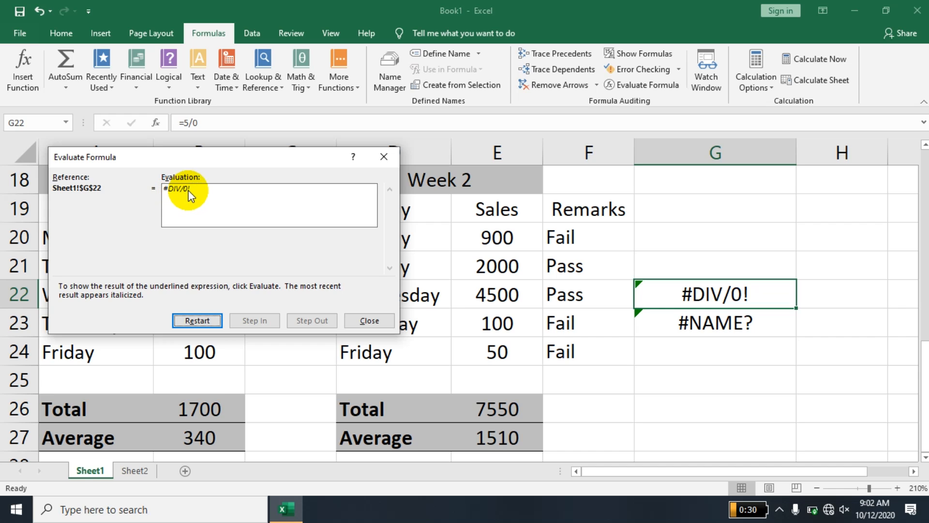
left_click(379, 320)
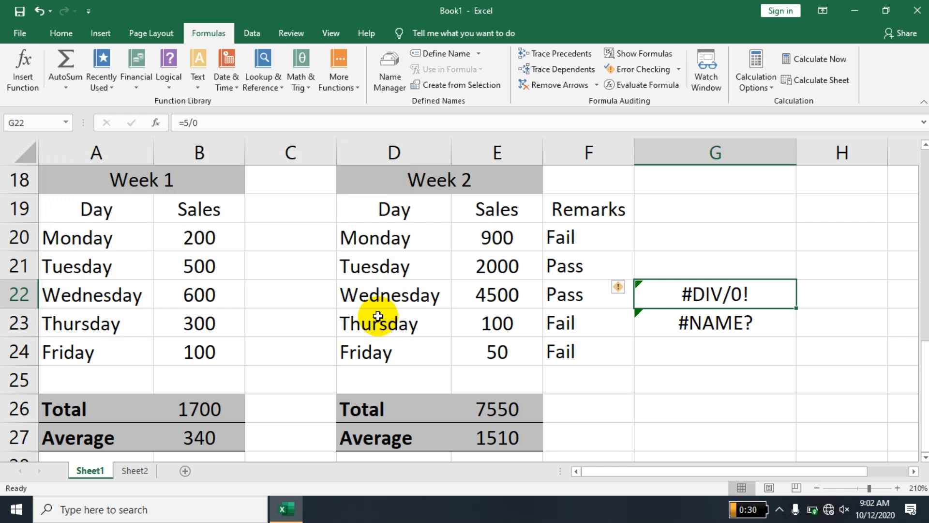
left_click(378, 316)
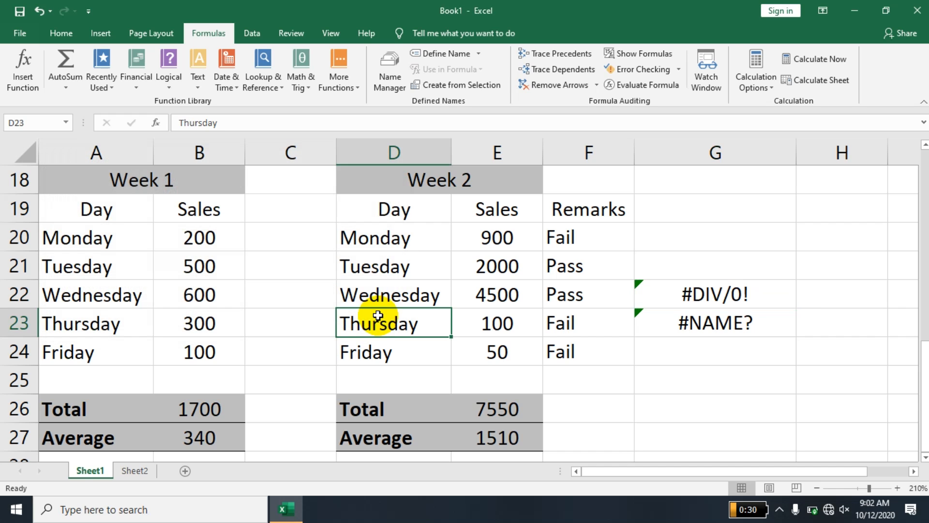